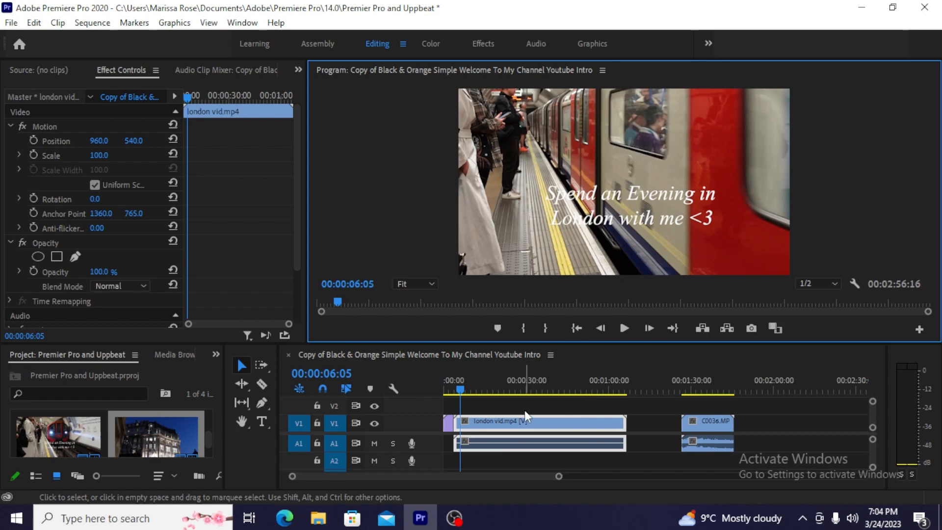
# Split the london vid.mp4 clip at 00:00:07:09 with the Razor tool
pyautogui.moveTo(460, 390); pyautogui.dragTo(463, 389)
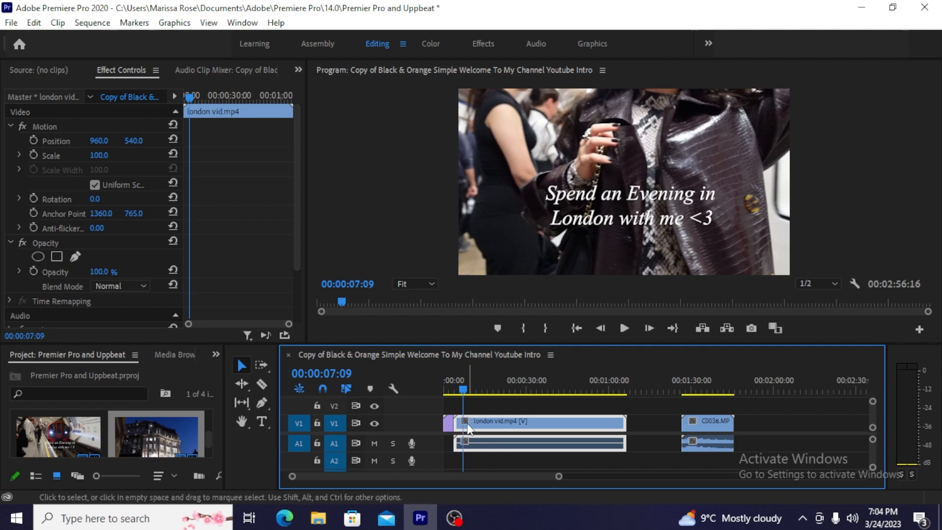
pyautogui.press('c')
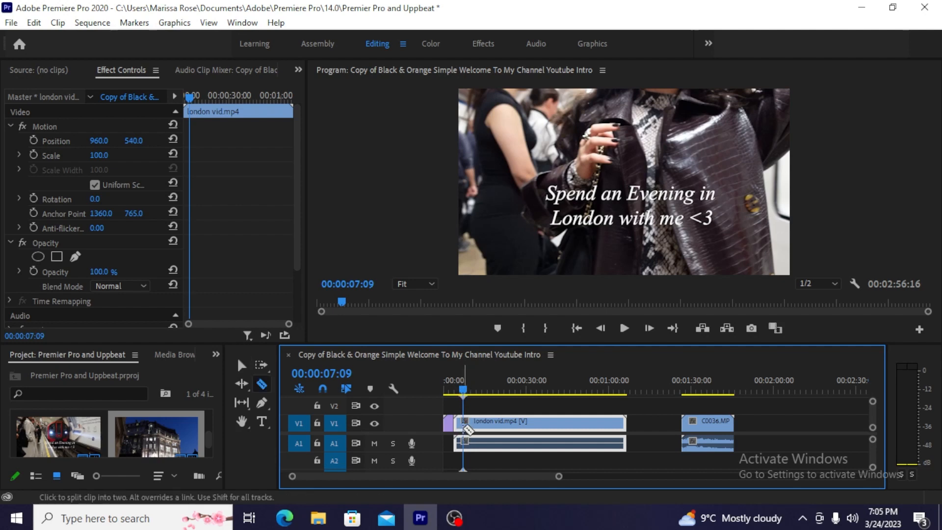
pyautogui.click(467, 428)
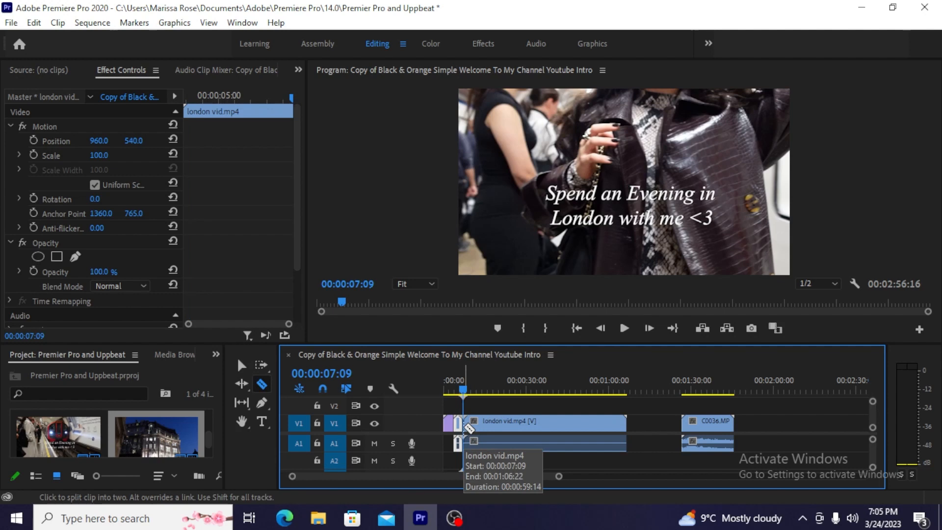
pyautogui.press('v')
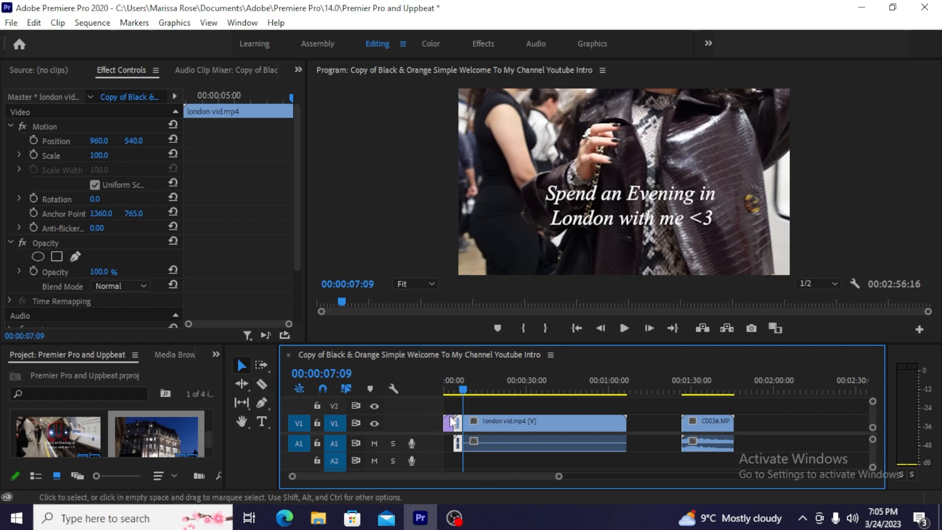
# Try moving the second part of london vid.mp4 further along the timeline, and undo both that move and the split
pyautogui.moveTo(486, 425)
pyautogui.mouseDown()
pyautogui.moveTo(520, 426)
pyautogui.moveTo(490, 429)
pyautogui.mouseUp()
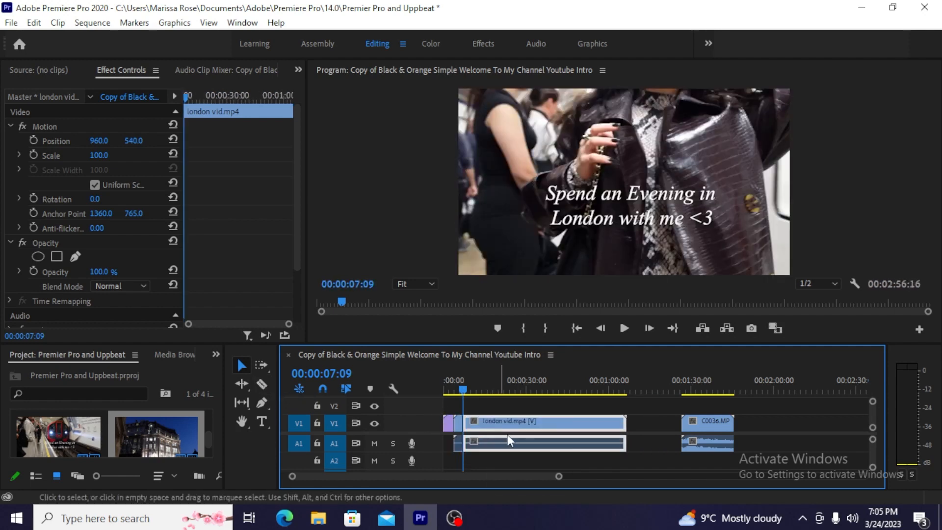
pyautogui.hotkey('ctrl', 'z')
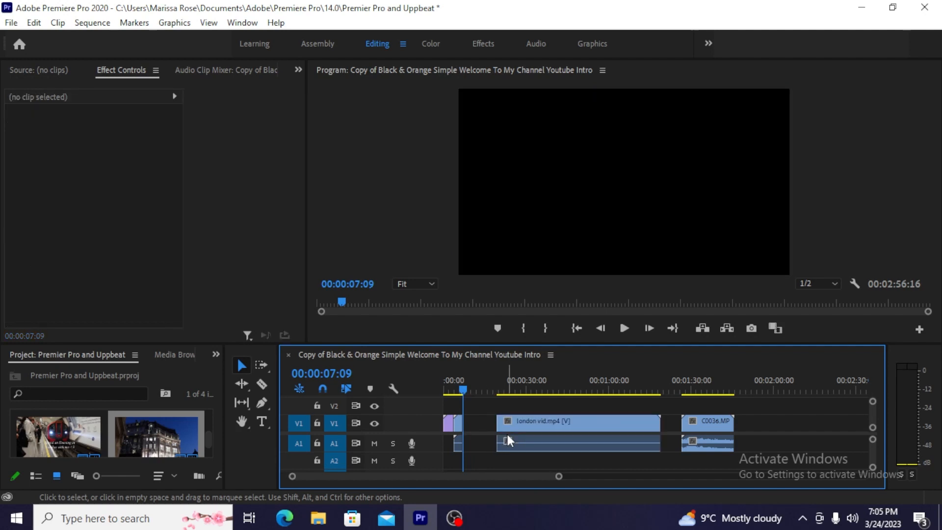
pyautogui.hotkey('ctrl', 'shift', 'z')
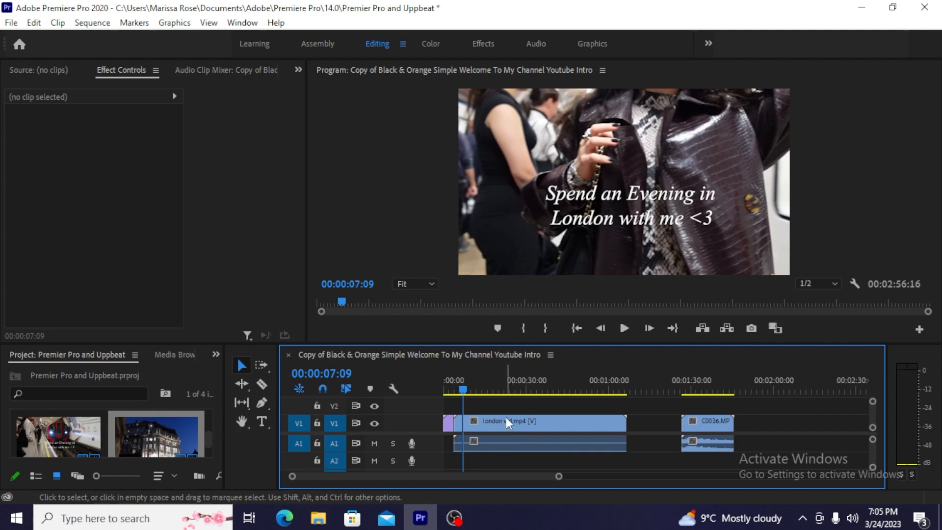
pyautogui.click(467, 389)
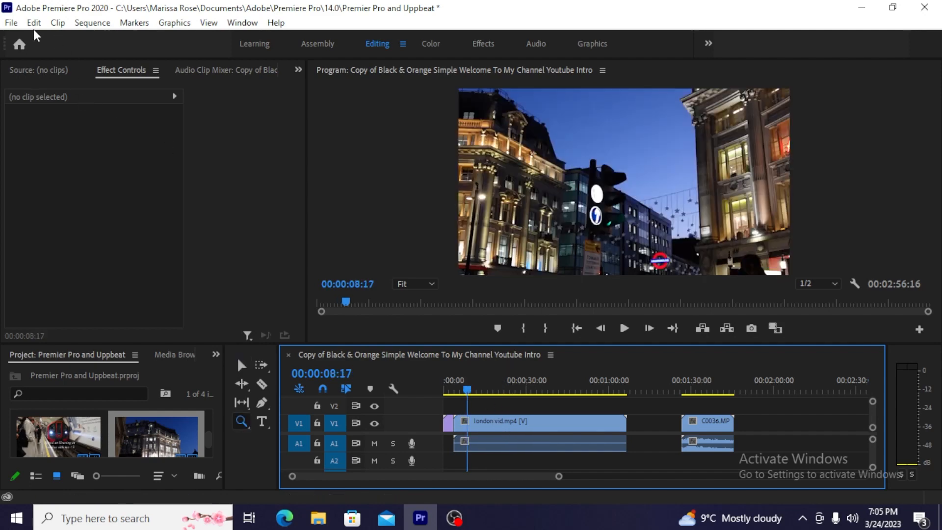
pyautogui.press('z')
pyautogui.click(34, 22)
pyautogui.click(49, 37)
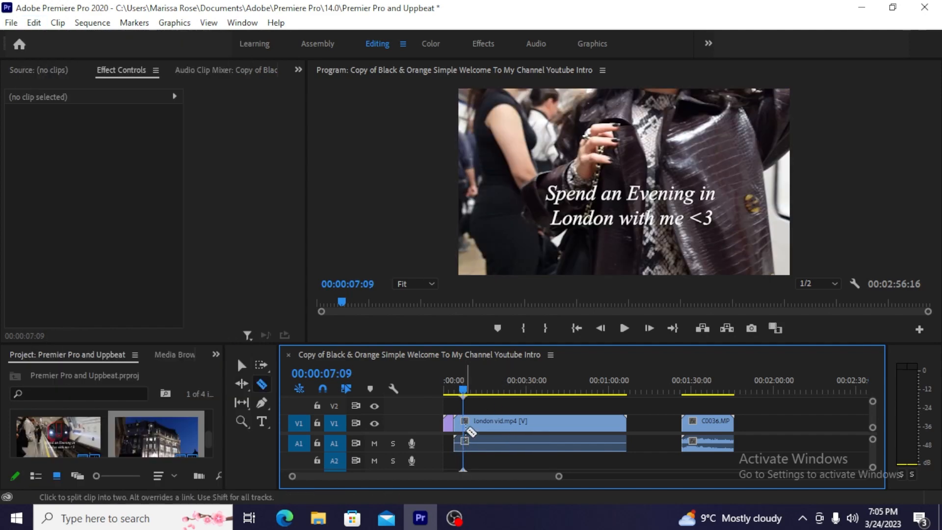
# Cut the london vid.mp4 clip in two at the 00:00:07:09 playhead position with the Razor tool
pyautogui.press('c')
pyautogui.click(470, 432)
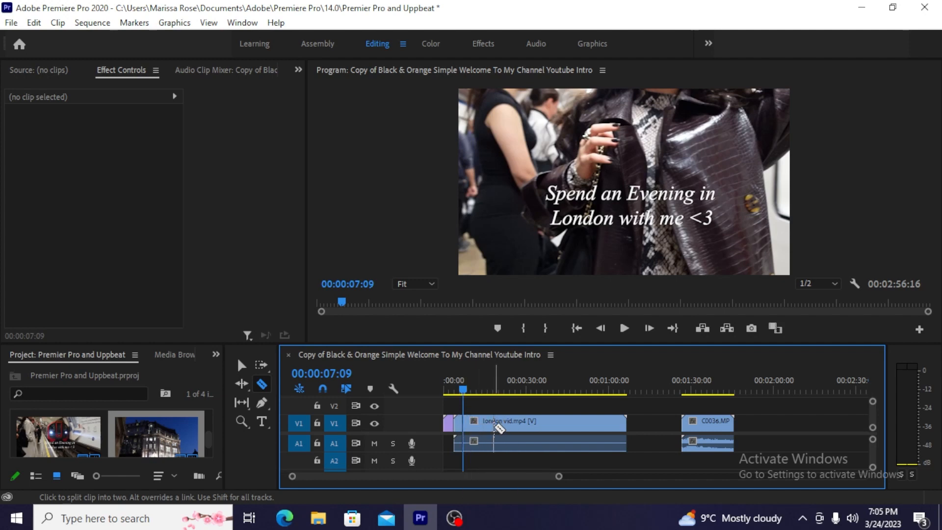
# Make two further razor cuts in the remaining part of london vid.mp4 and undo both
pyautogui.click(476, 427)
pyautogui.click(497, 427)
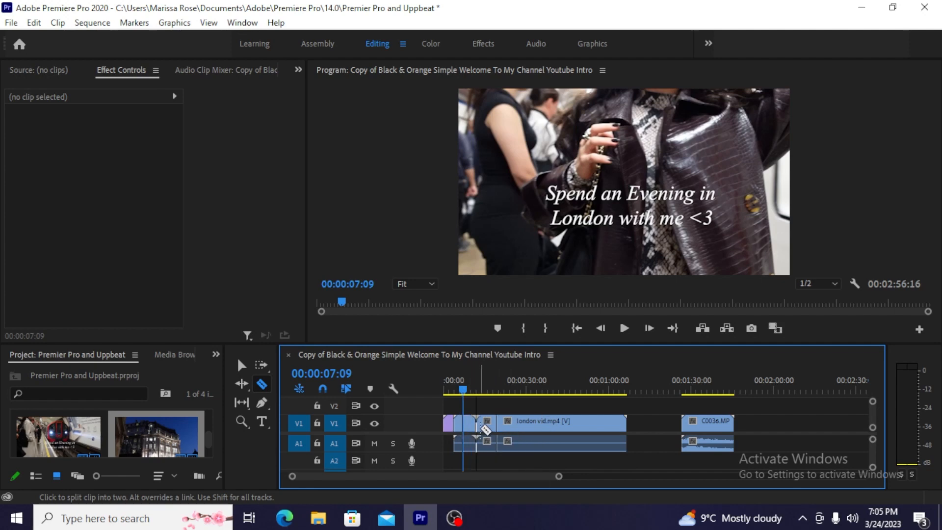
pyautogui.hotkey('ctrl', 'z')
pyautogui.hotkey('ctrl', 'z')
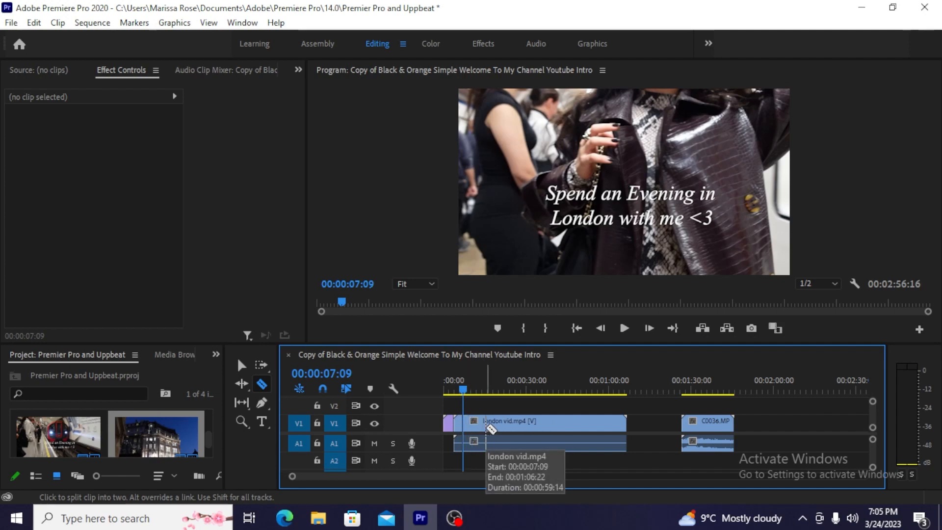
pyautogui.press('v')
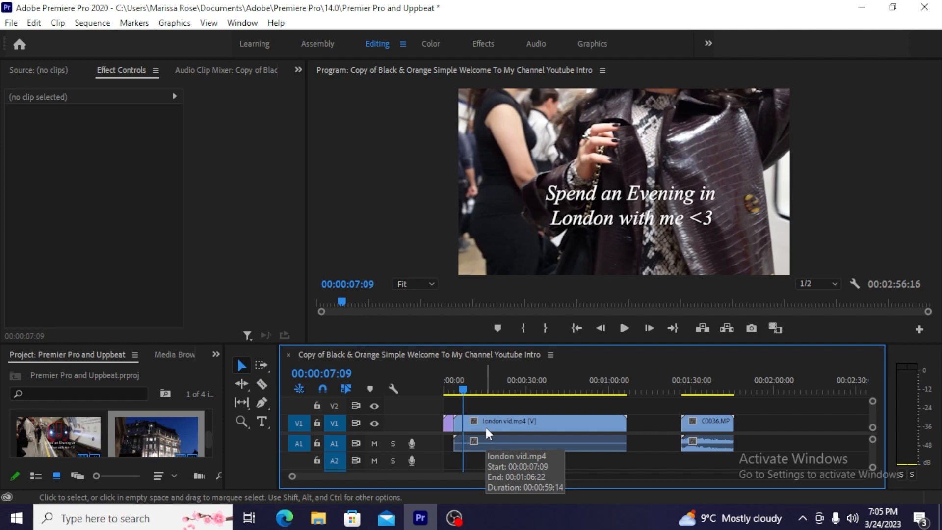
pyautogui.click(263, 383)
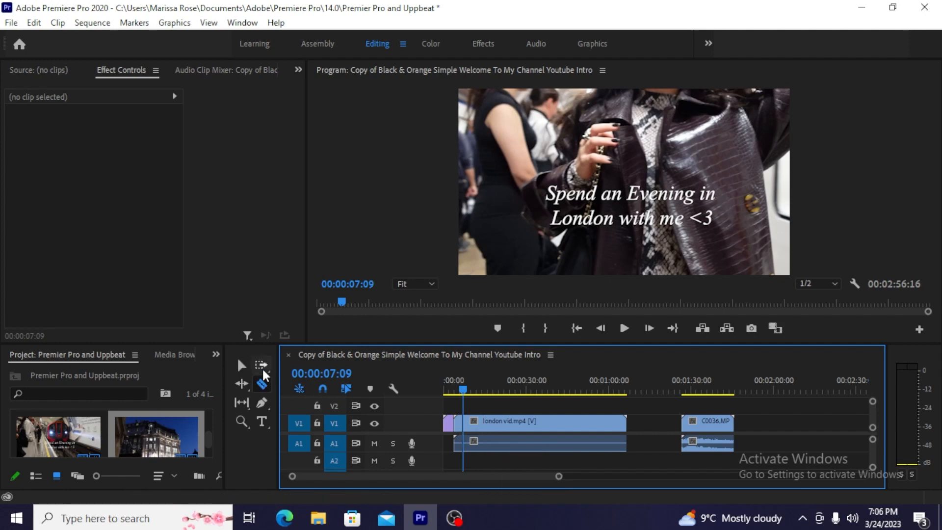
pyautogui.click(241, 364)
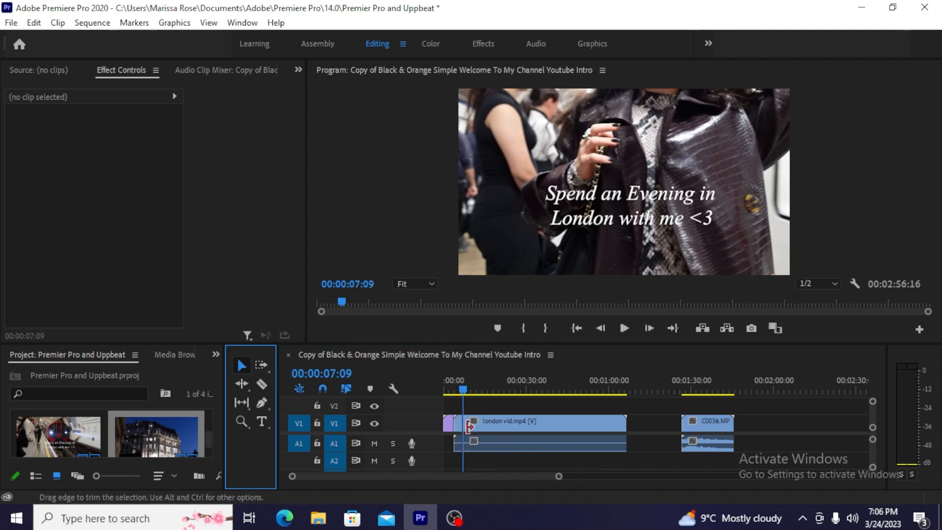
# Cut london vid.mp4 at about 00:00:26 and delete the section between 00:00:07:09 and that cut
pyautogui.press('c')
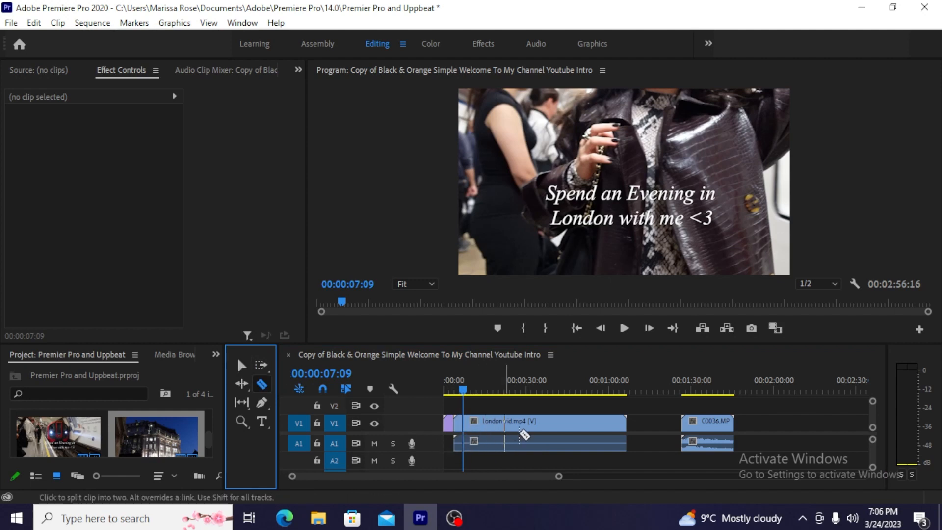
pyautogui.click(515, 425)
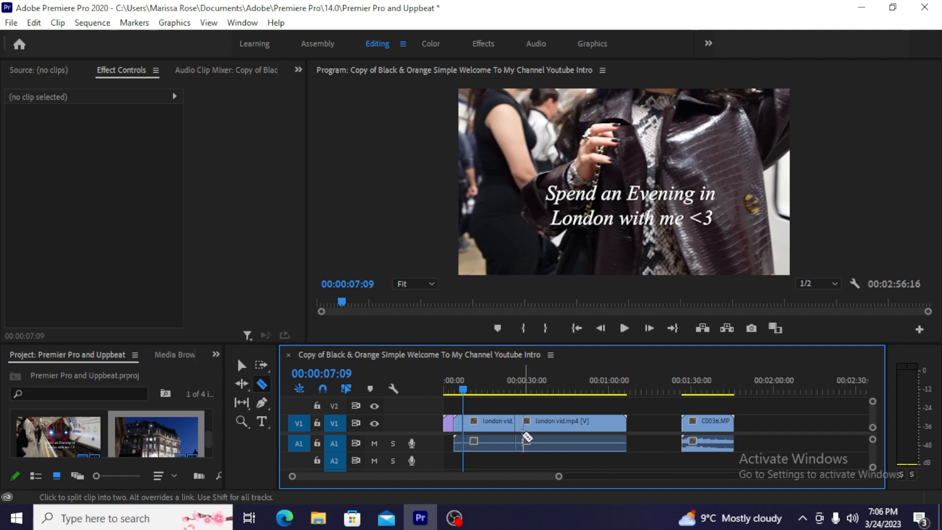
pyautogui.press('v')
pyautogui.click(494, 428)
pyautogui.press('Delete')
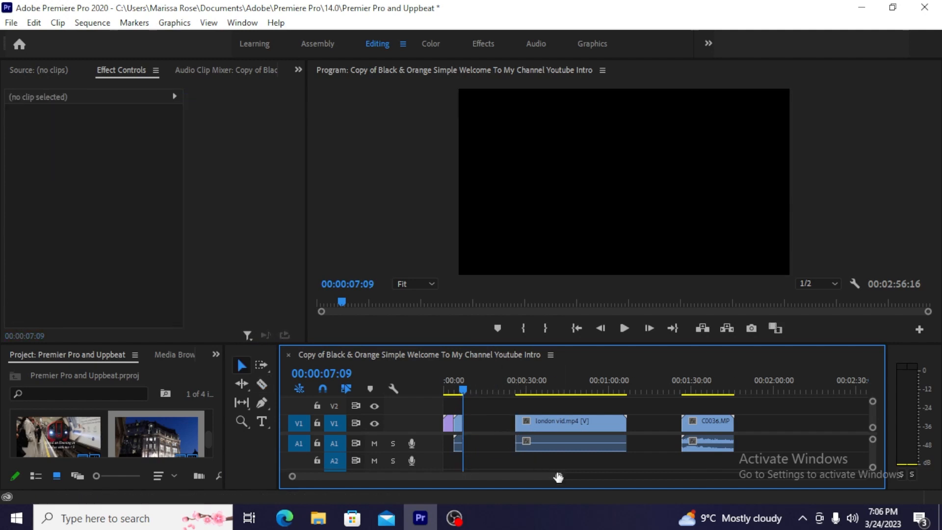
# Turn off Snap in Timeline
pyautogui.moveTo(559, 477)
pyautogui.mouseDown()
pyautogui.moveTo(471, 476)
pyautogui.moveTo(628, 479)
pyautogui.moveTo(573, 481)
pyautogui.moveTo(544, 468)
pyautogui.mouseUp()
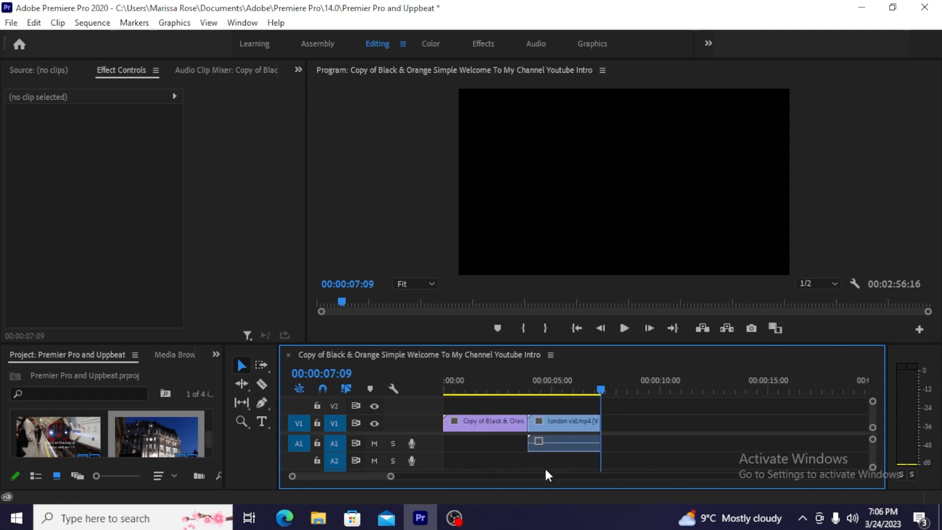
pyautogui.click(322, 388)
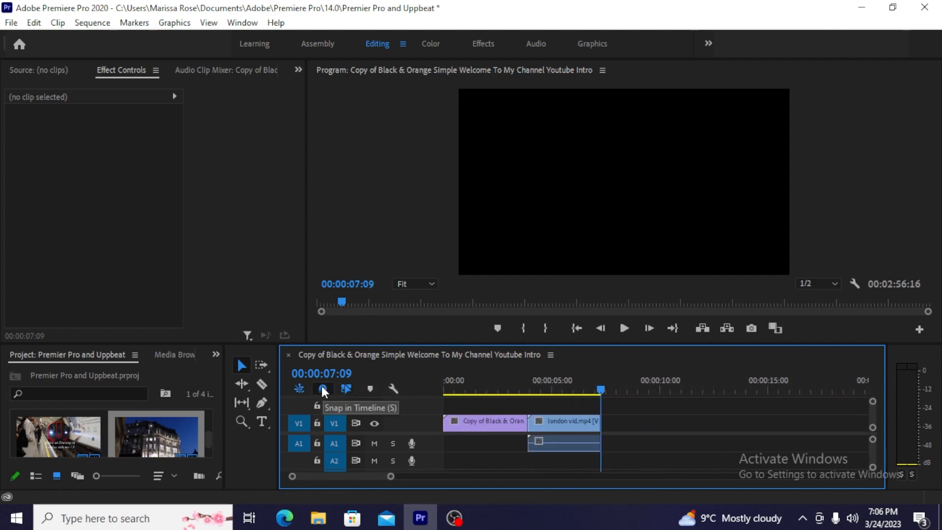
pyautogui.click(322, 387)
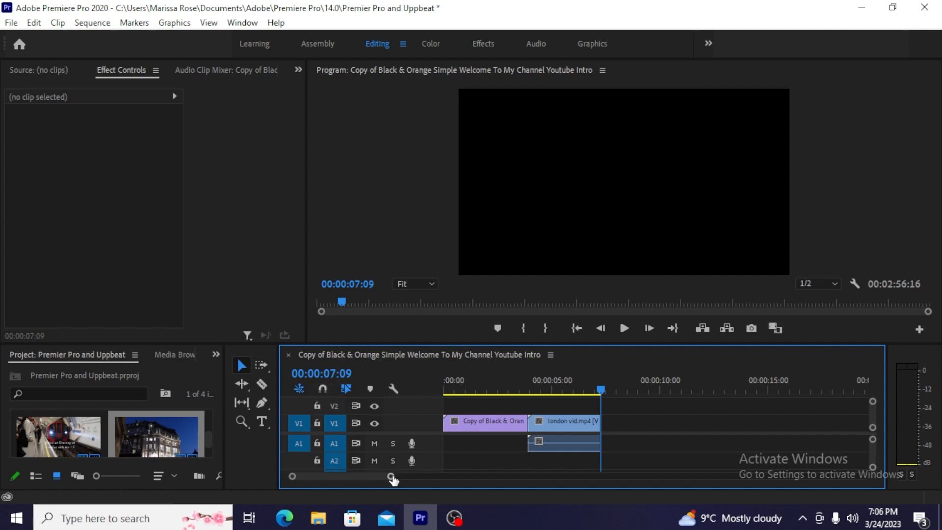
# Try to line up the remaining london vid.mp4 part by eye with the first part's end, without snapping
pyautogui.moveTo(390, 477); pyautogui.dragTo(496, 484)
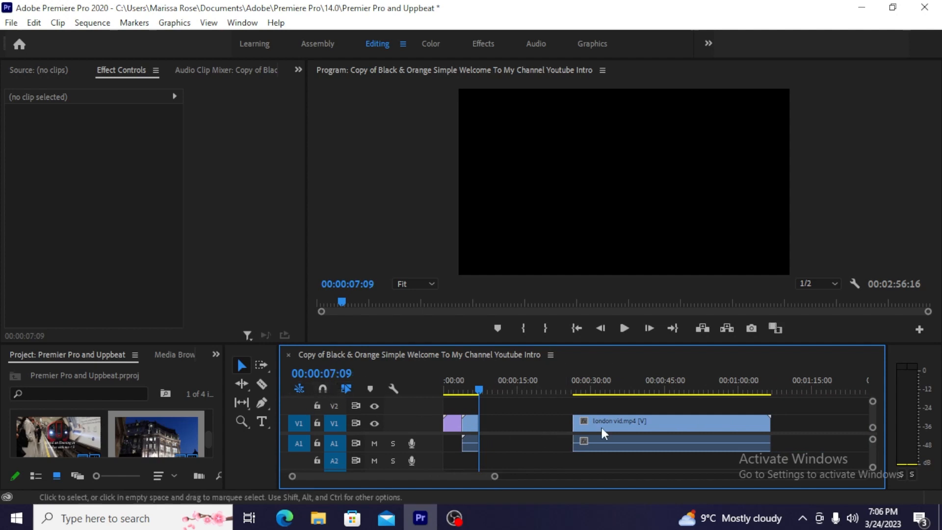
pyautogui.moveTo(629, 428); pyautogui.dragTo(542, 428)
pyautogui.moveTo(494, 478); pyautogui.dragTo(429, 473)
pyautogui.moveTo(788, 427); pyautogui.dragTo(694, 430)
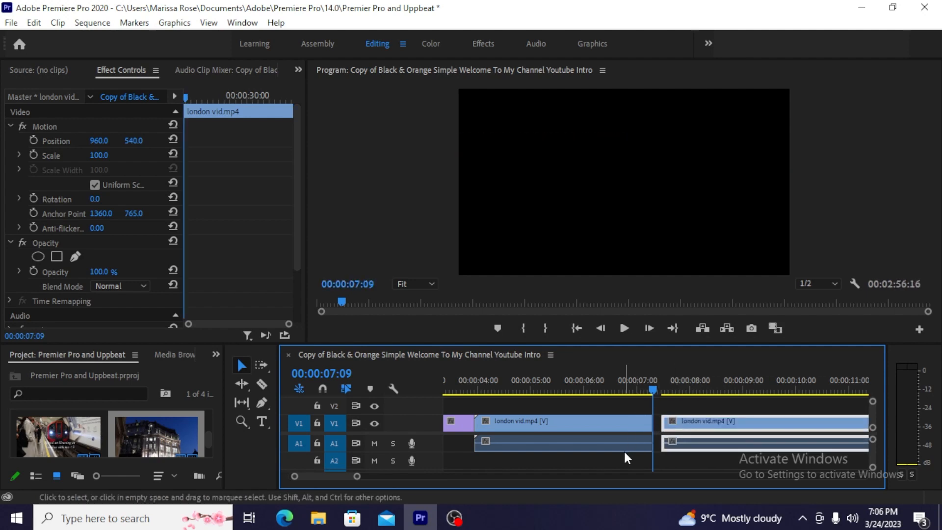
pyautogui.moveTo(694, 431); pyautogui.dragTo(683, 426)
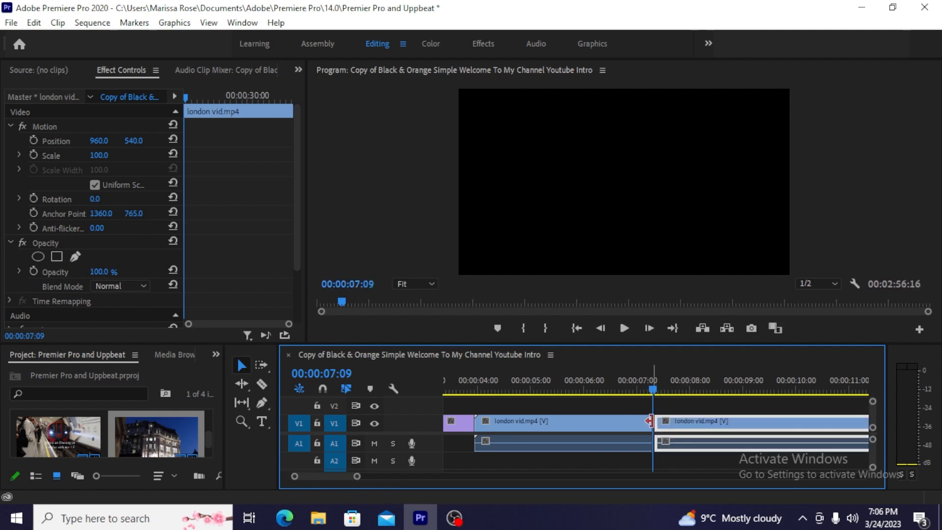
pyautogui.moveTo(679, 421); pyautogui.dragTo(697, 426)
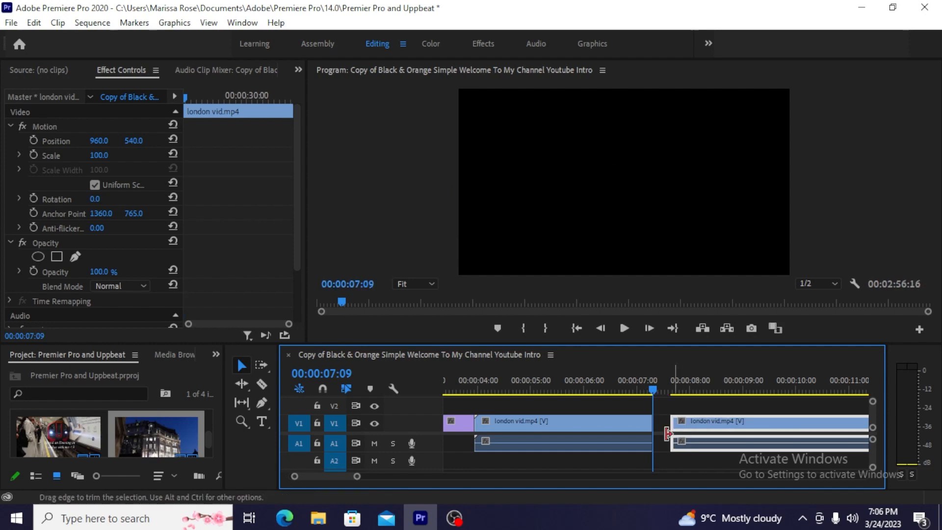
# Turn Snap in Timeline on and snap the remaining london vid.mp4 part to the first part's end at 00:00:07:09
pyautogui.click(320, 387)
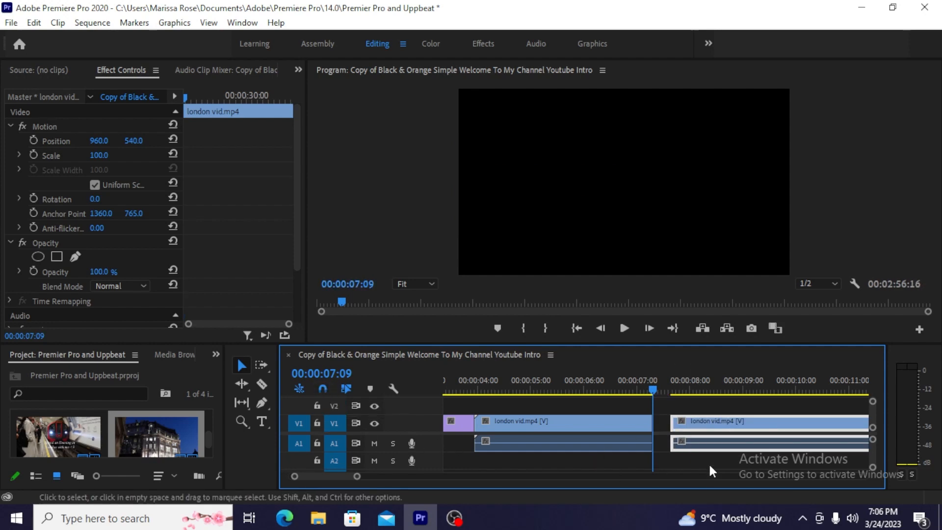
pyautogui.moveTo(357, 480); pyautogui.dragTo(429, 477)
pyautogui.moveTo(631, 436); pyautogui.dragTo(624, 429)
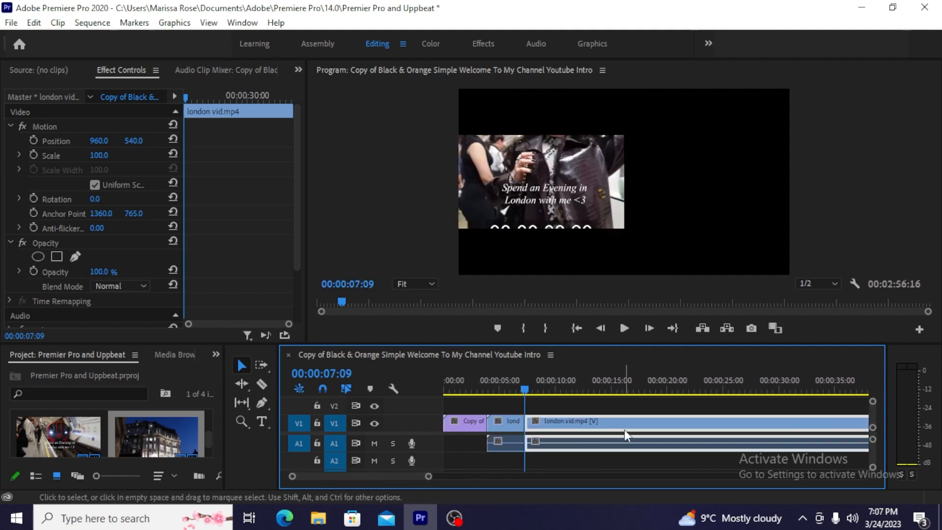
# Pull the second london vid.mp4 part away from the first and snap it back against the cut at 00:00:07:09
pyautogui.moveTo(565, 429); pyautogui.dragTo(599, 431)
pyautogui.moveTo(429, 480); pyautogui.dragTo(347, 476)
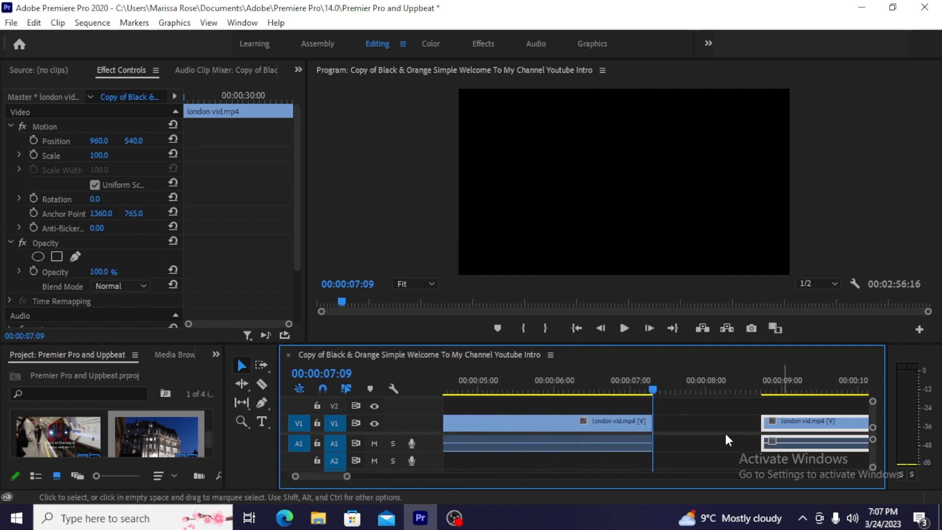
pyautogui.moveTo(790, 430); pyautogui.dragTo(682, 428)
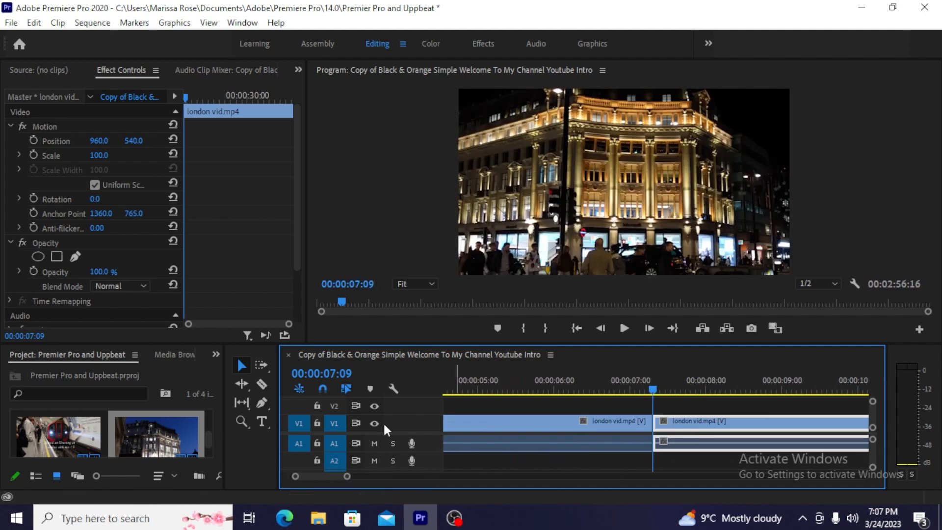
pyautogui.click(323, 389)
# Move the C0036.MP4 clip directly against the end of london vid.mp4 and put the playhead at 00:00:47:15
pyautogui.moveTo(347, 476); pyautogui.dragTo(531, 476)
pyautogui.moveTo(469, 390); pyautogui.dragTo(605, 408)
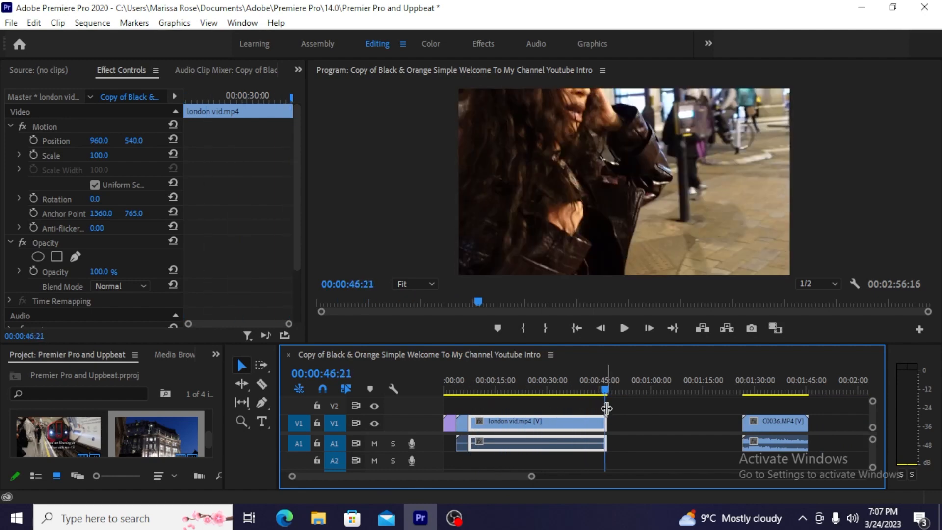
pyautogui.moveTo(770, 433); pyautogui.dragTo(636, 434)
pyautogui.click(607, 390)
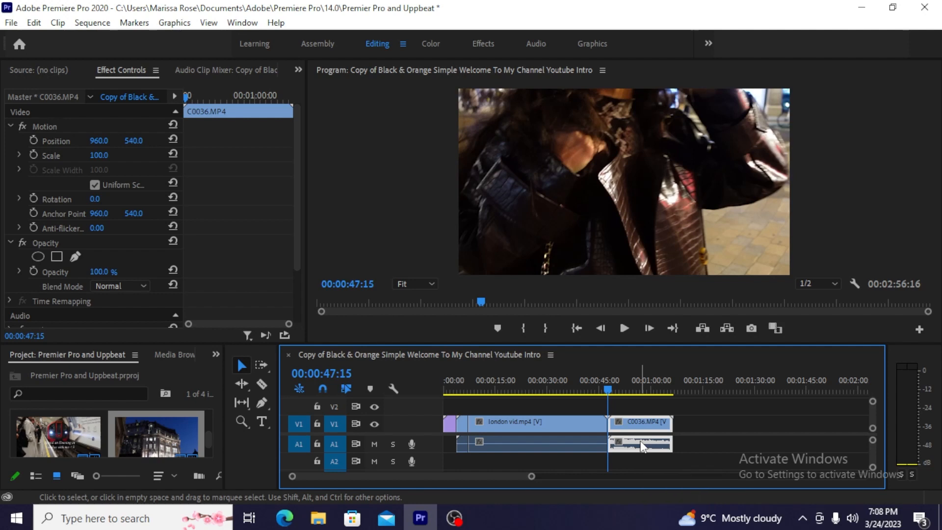
# Make the timeline area taller to show more tracks and place the playhead at 00:00:46:27
pyautogui.moveTo(635, 344); pyautogui.dragTo(638, 286)
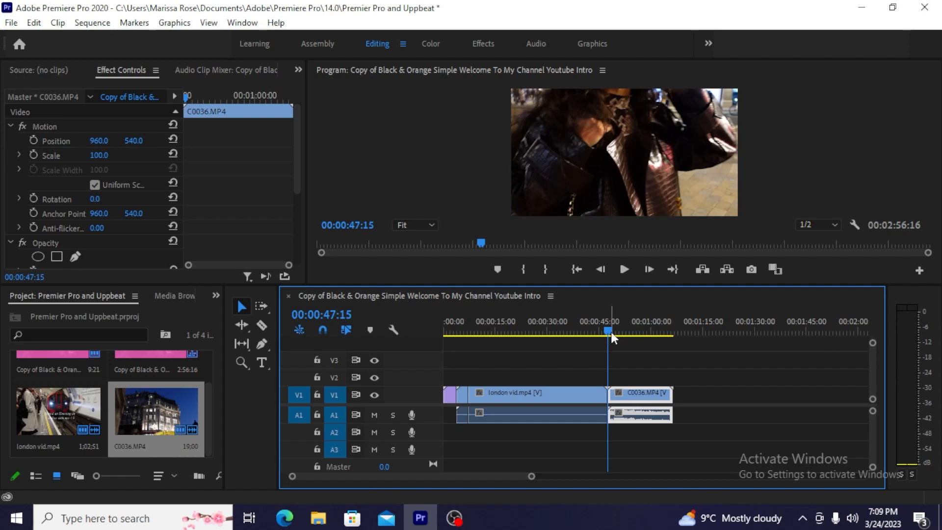
pyautogui.moveTo(611, 331); pyautogui.dragTo(620, 399)
pyautogui.click(622, 399)
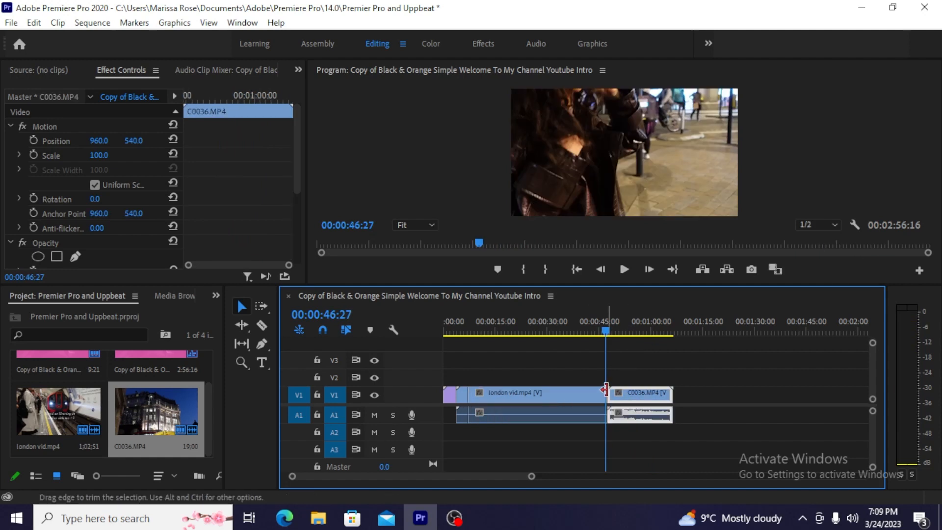
# Select the C0036.MP4 clip and display the sequence's Audio Clip Mixer
pyautogui.click(589, 395)
pyautogui.click(627, 397)
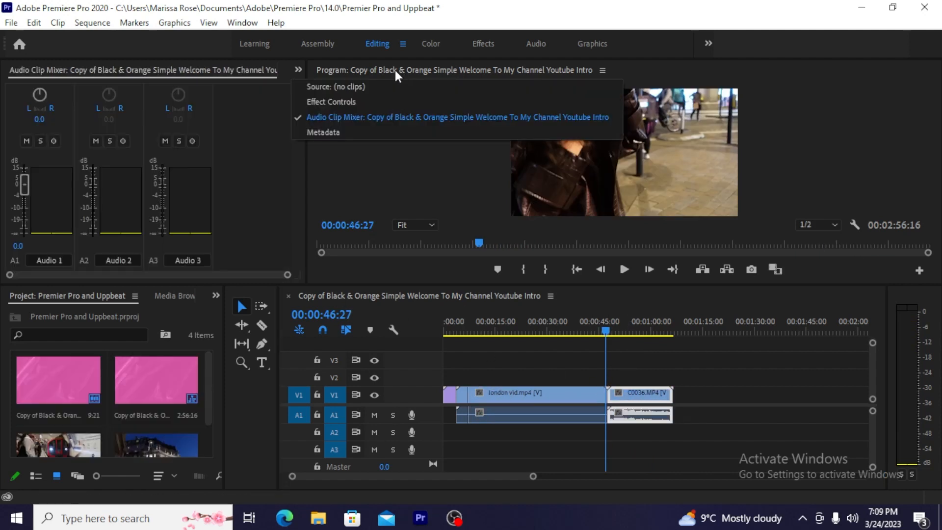
pyautogui.click(301, 70)
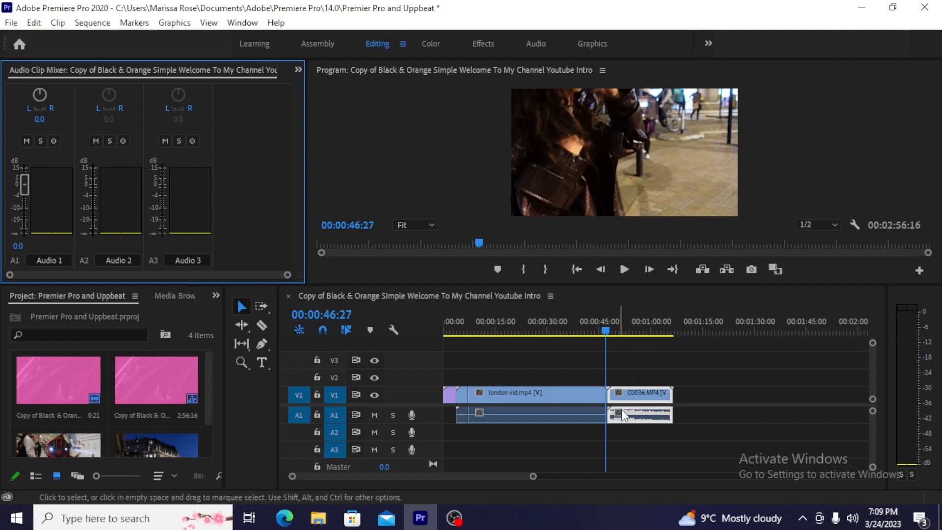
# Lower the london vid.mp4 clip's volume to about -21.9 dB in the Audio Clip Mixer, with the playhead at 00:00:45:09
pyautogui.click(293, 68)
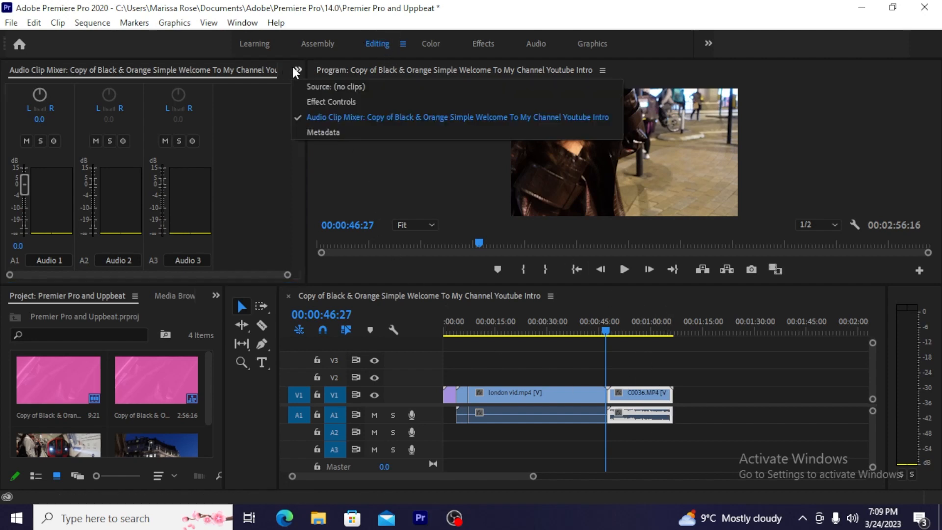
pyautogui.click(357, 120)
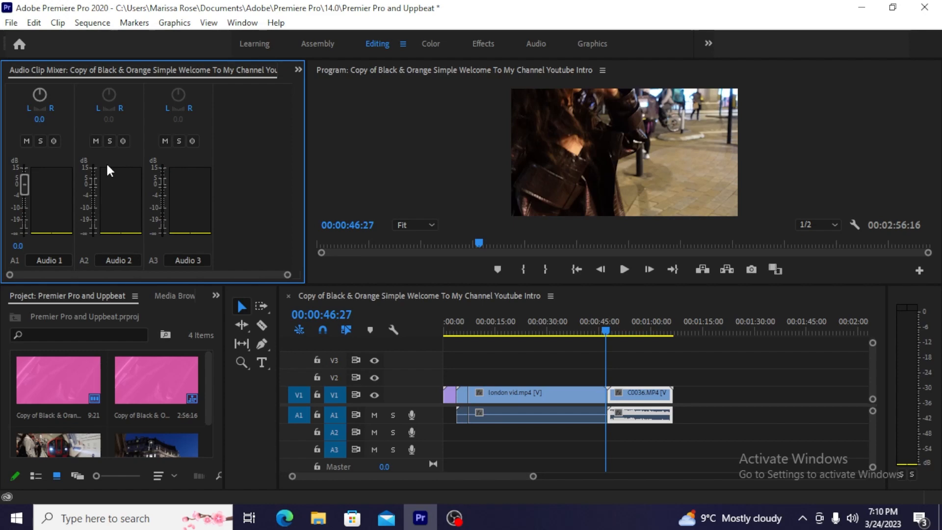
pyautogui.moveTo(609, 333)
pyautogui.mouseDown()
pyautogui.moveTo(651, 340)
pyautogui.moveTo(599, 333)
pyautogui.mouseUp()
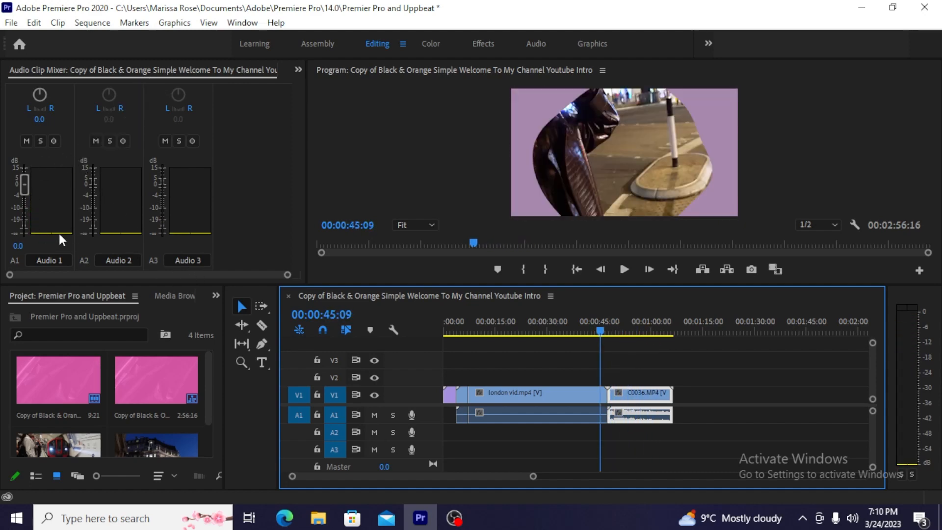
pyautogui.moveTo(24, 185); pyautogui.dragTo(27, 218)
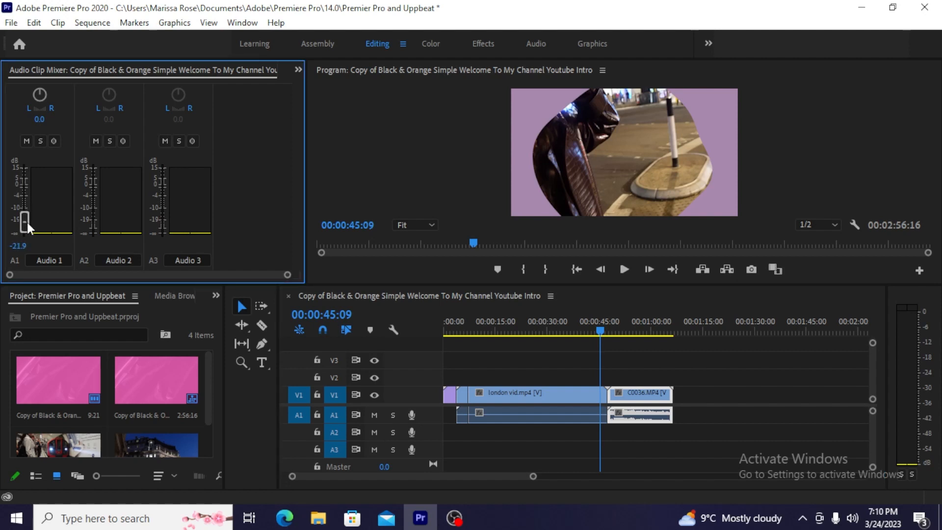
# Lower the C0036.MP4 volume and the london vid.mp4 volume to about -34.0 dB each, and play the sequence across their cut
pyautogui.click(627, 334)
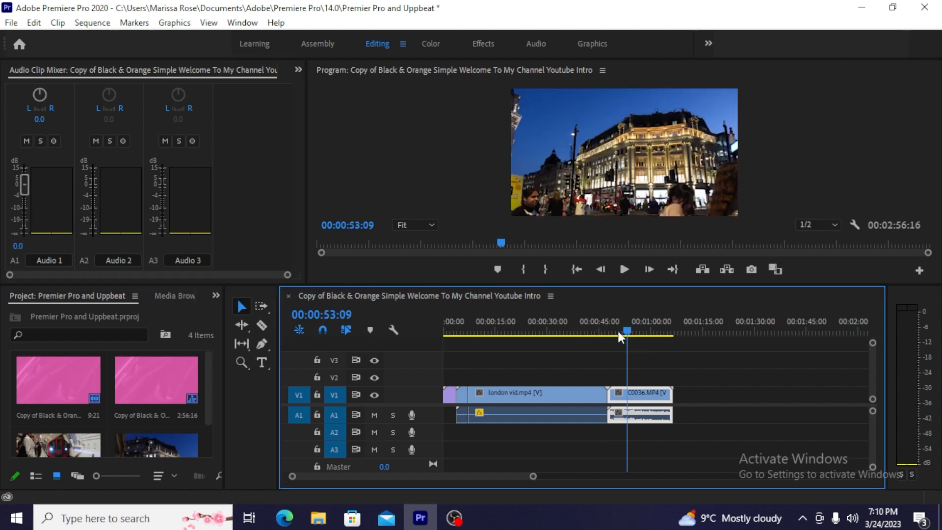
pyautogui.moveTo(26, 188); pyautogui.dragTo(29, 228)
pyautogui.click(602, 326)
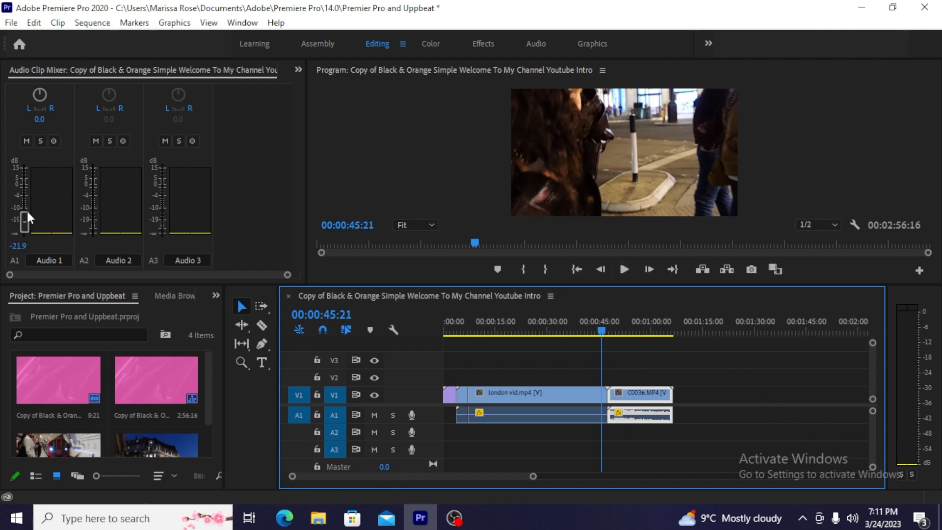
pyautogui.moveTo(28, 217); pyautogui.dragTo(25, 227)
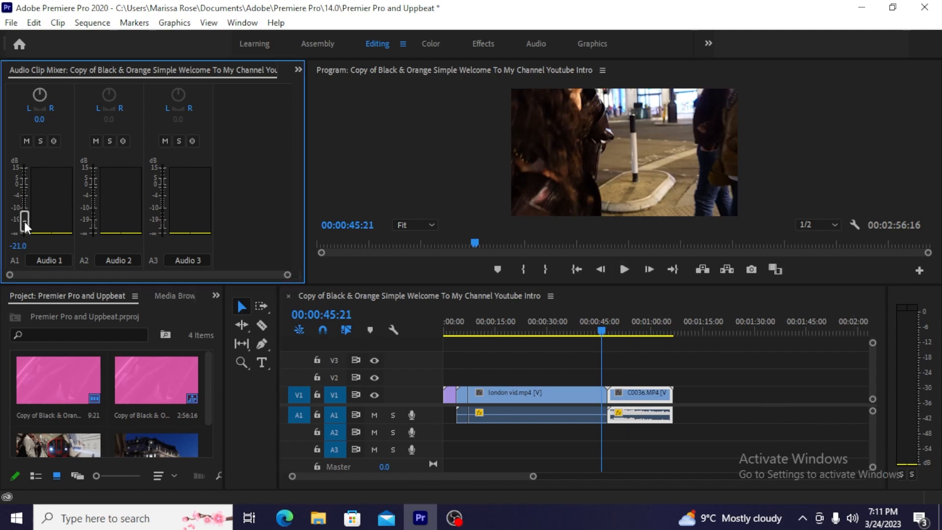
pyautogui.click(618, 270)
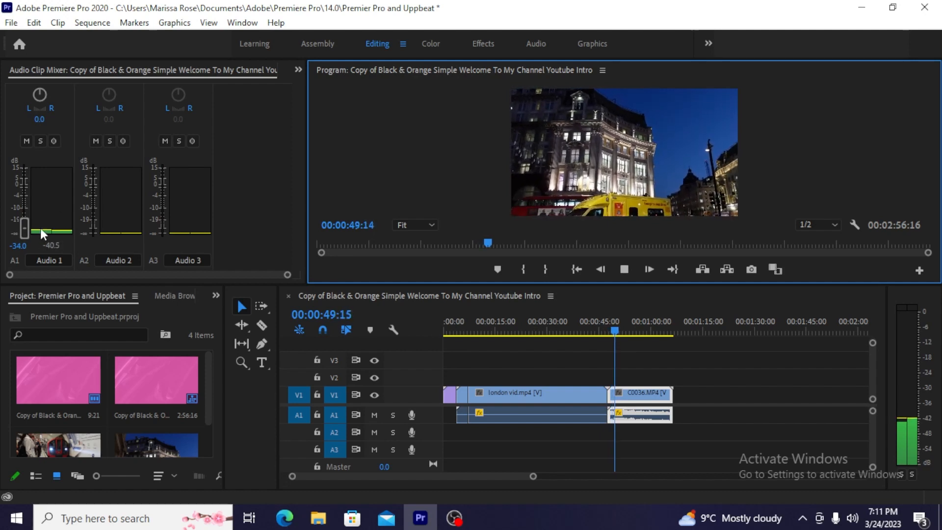
pyautogui.press('space')
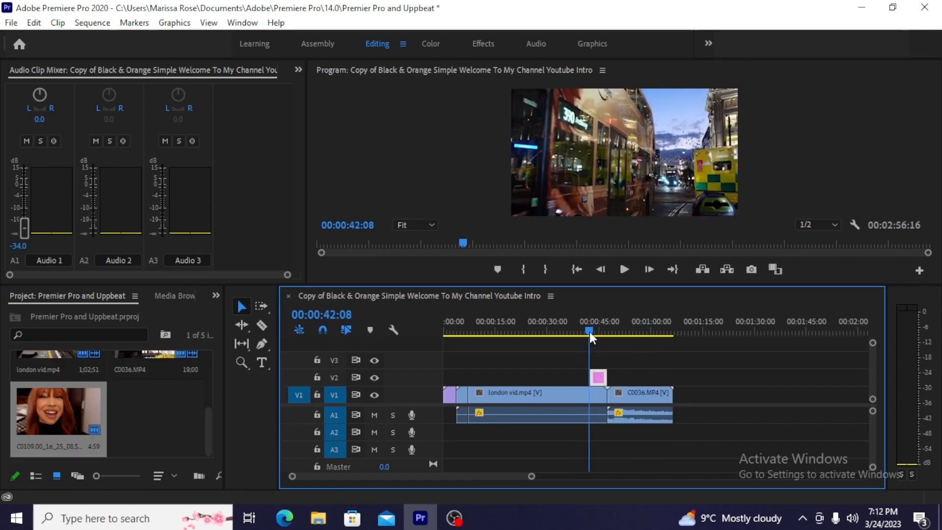
# Move the still image clip on V2 so it starts at 00:00:26:02 above london vid.mp4, and keep it selected
pyautogui.moveTo(590, 332); pyautogui.dragTo(534, 333)
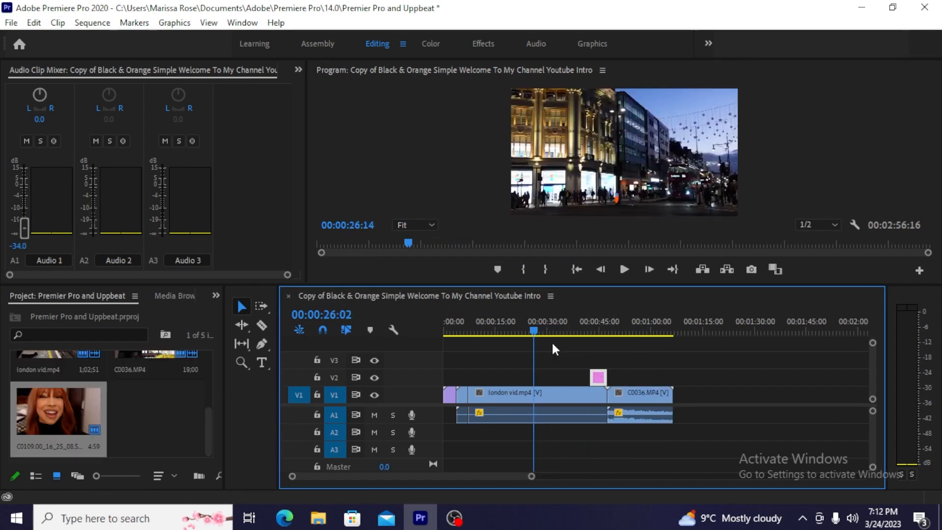
pyautogui.moveTo(598, 378); pyautogui.dragTo(541, 377)
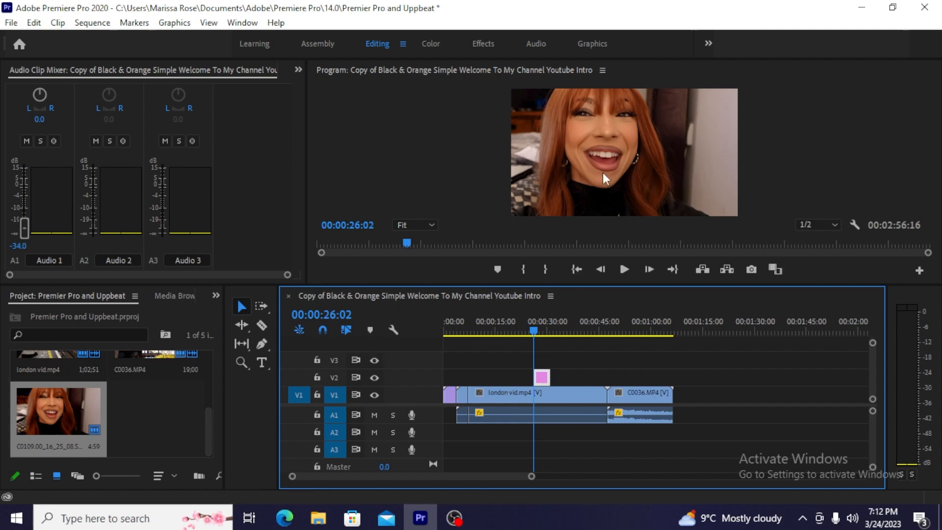
pyautogui.click(564, 398)
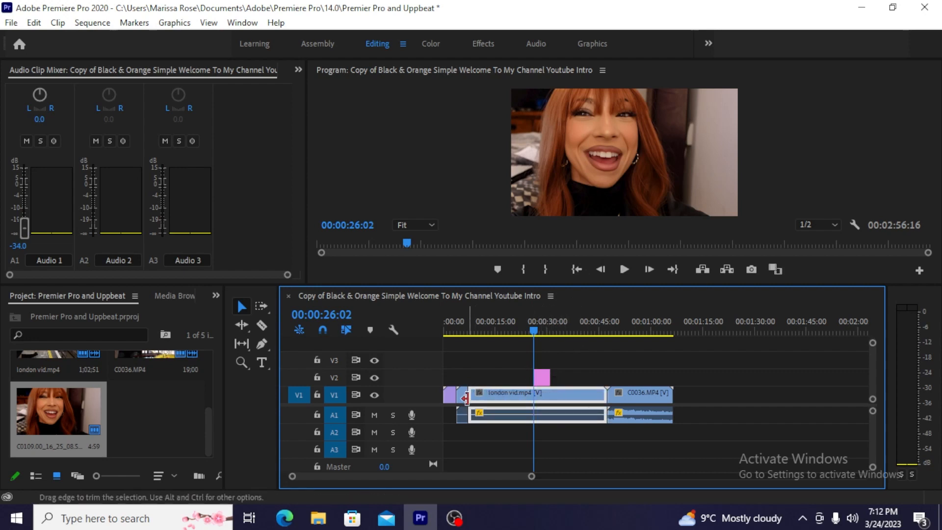
pyautogui.click(540, 377)
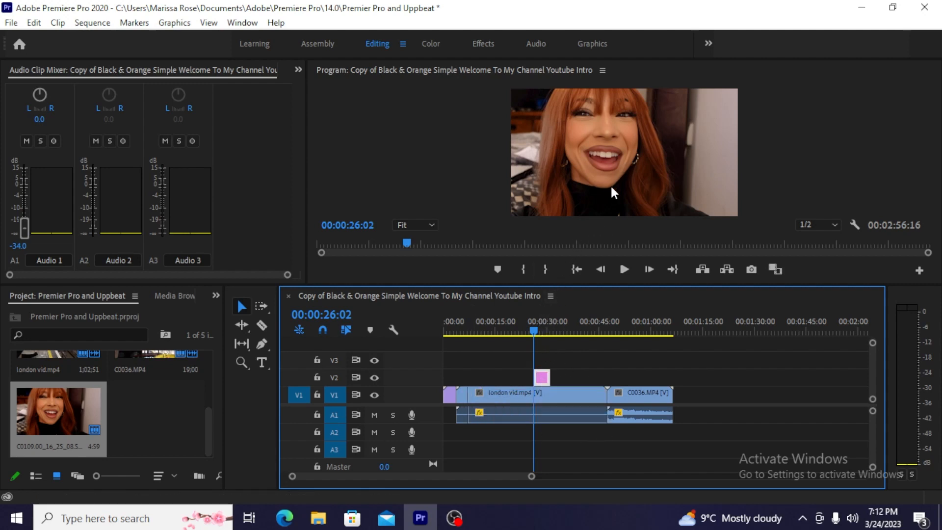
# With the playhead at 00:00:26:14, shrink the still image to about 86% scale and place it at about 1042, 534 in the frame
pyautogui.moveTo(533, 327); pyautogui.dragTo(535, 347)
pyautogui.click(629, 151)
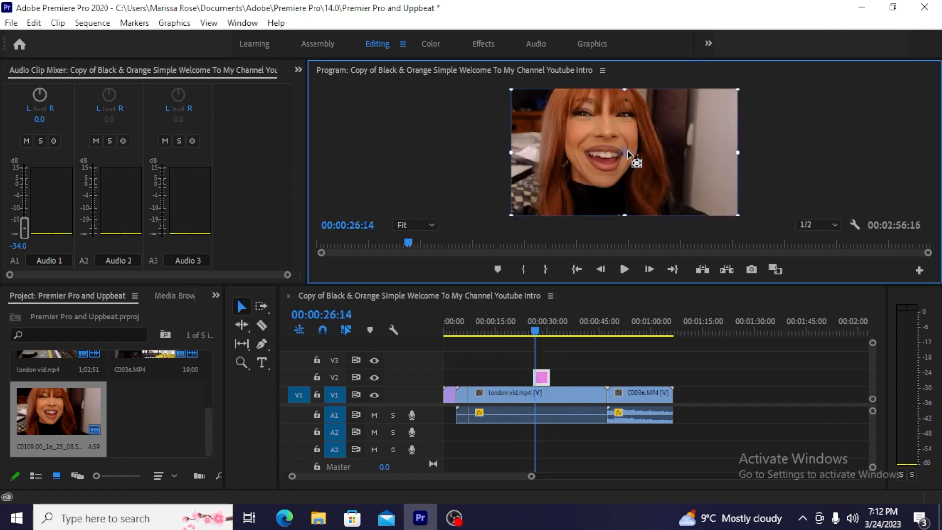
pyautogui.moveTo(737, 152); pyautogui.dragTo(673, 157)
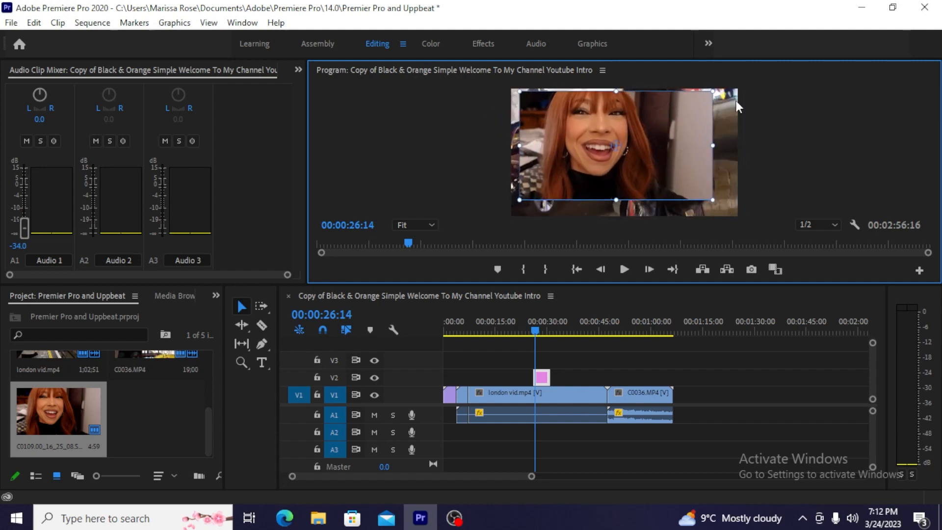
pyautogui.moveTo(715, 155); pyautogui.dragTo(673, 153)
pyautogui.moveTo(728, 198); pyautogui.dragTo(733, 210)
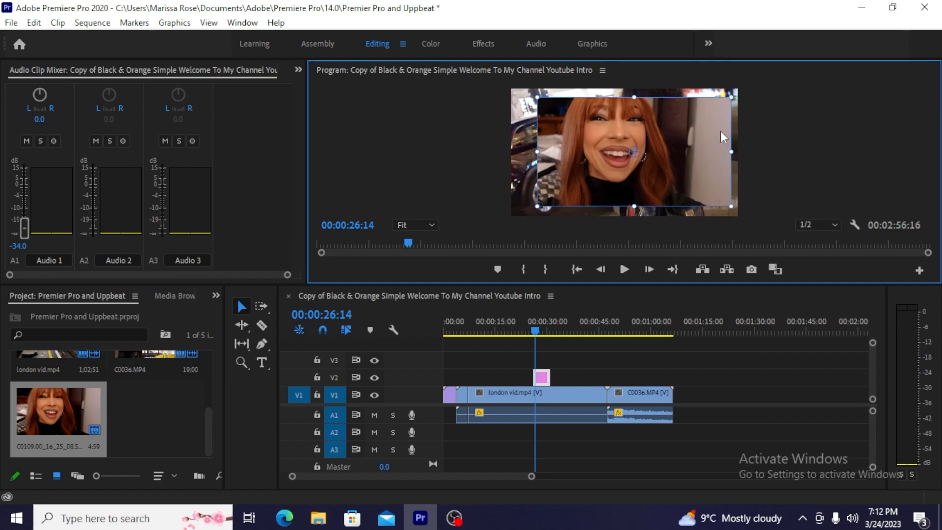
# Search the effects for "crop" and apply the Crop video effect to the still image clip on V2
pyautogui.click(55, 317)
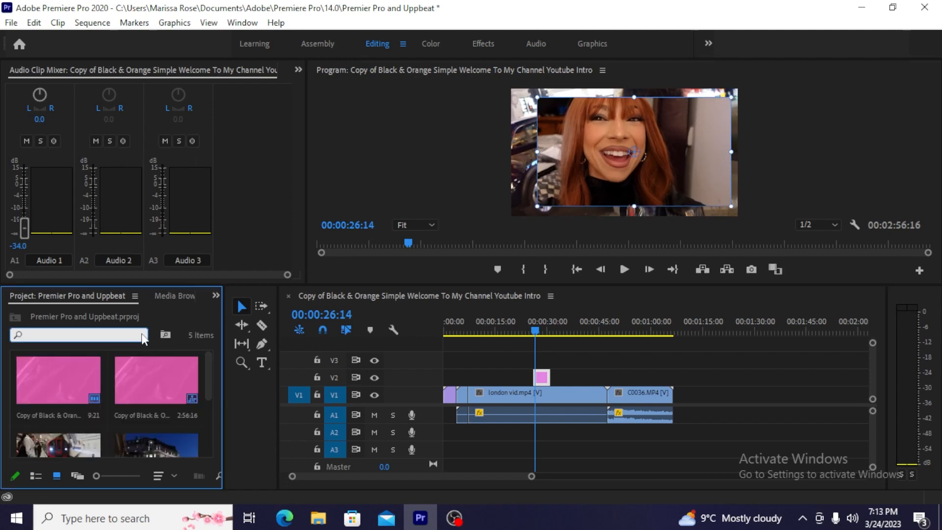
pyautogui.click(25, 341)
pyautogui.click(163, 297)
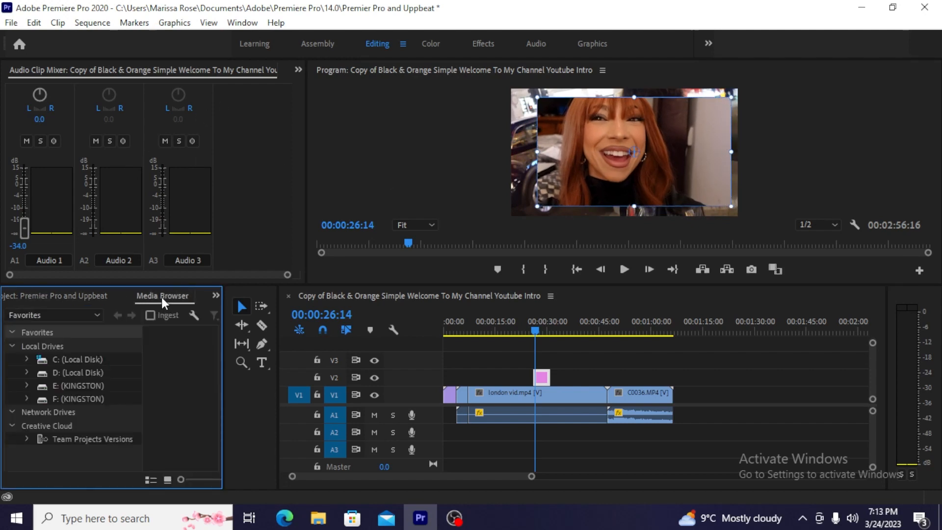
pyautogui.click(189, 296)
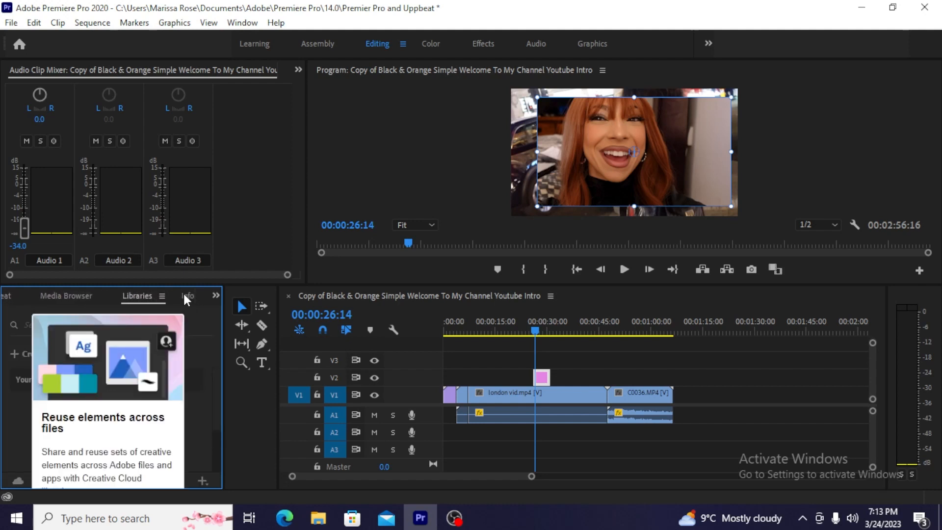
pyautogui.click(187, 297)
pyautogui.click(215, 296)
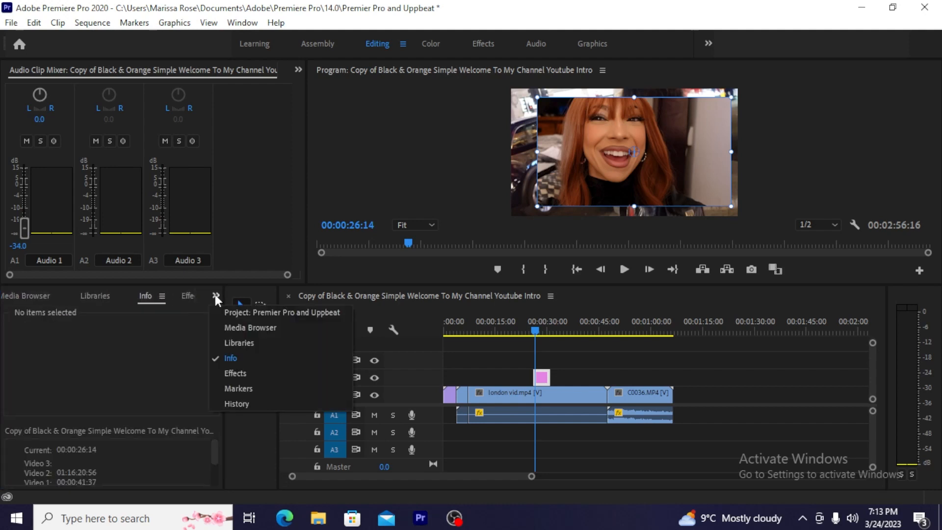
pyautogui.click(243, 373)
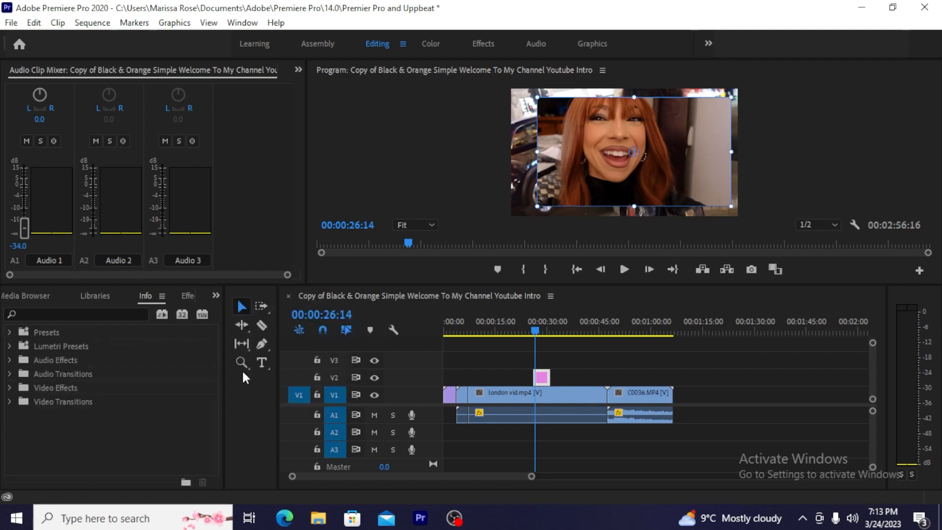
pyautogui.click(58, 312)
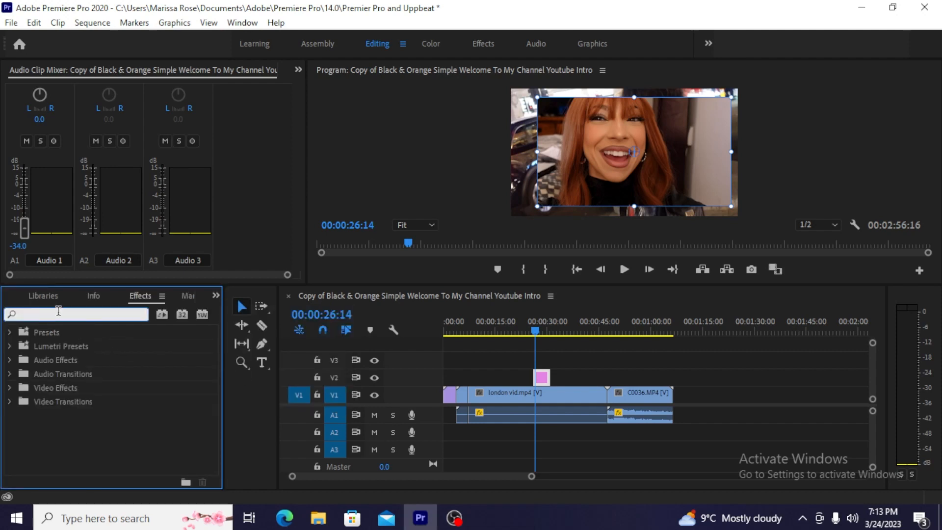
pyautogui.write('crop')
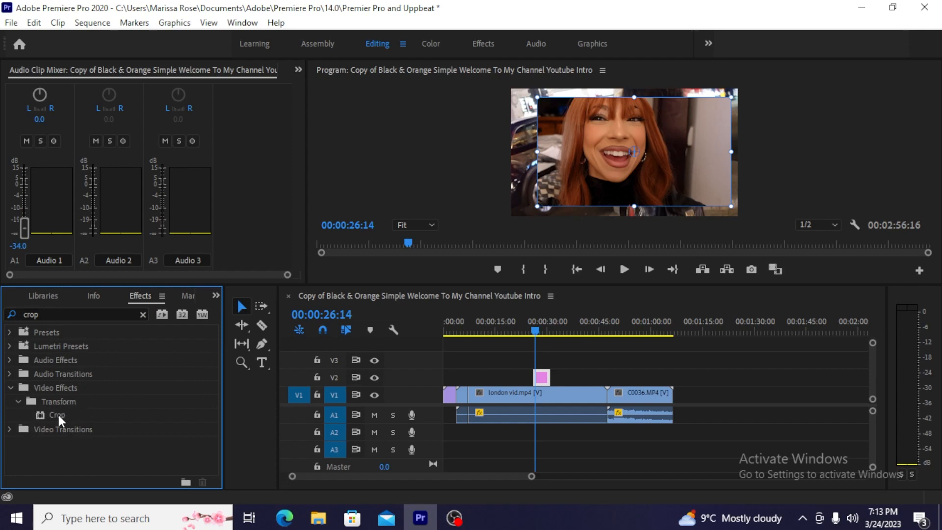
pyautogui.moveTo(40, 414); pyautogui.dragTo(545, 379)
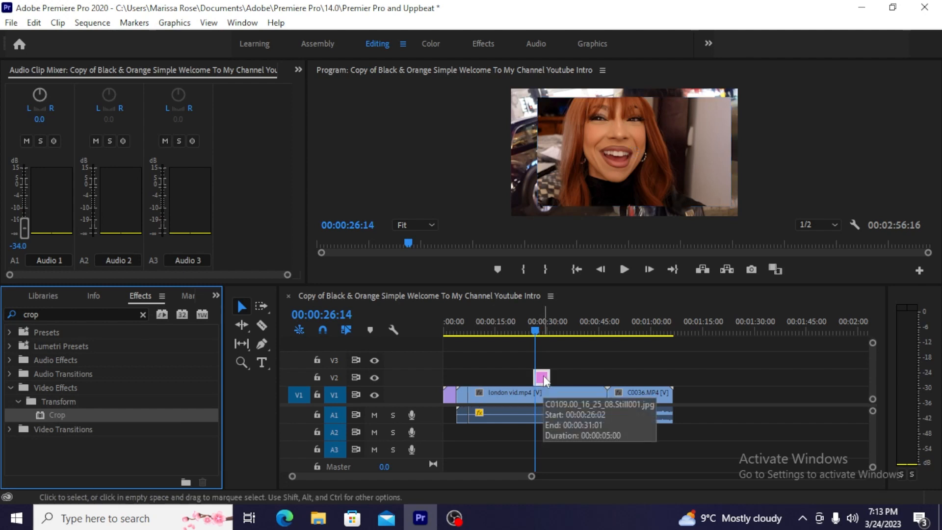
# Display the still image's effect controls and set its Crop effect to 1.0 % on the left and 23.0 % on the right
pyautogui.click(297, 69)
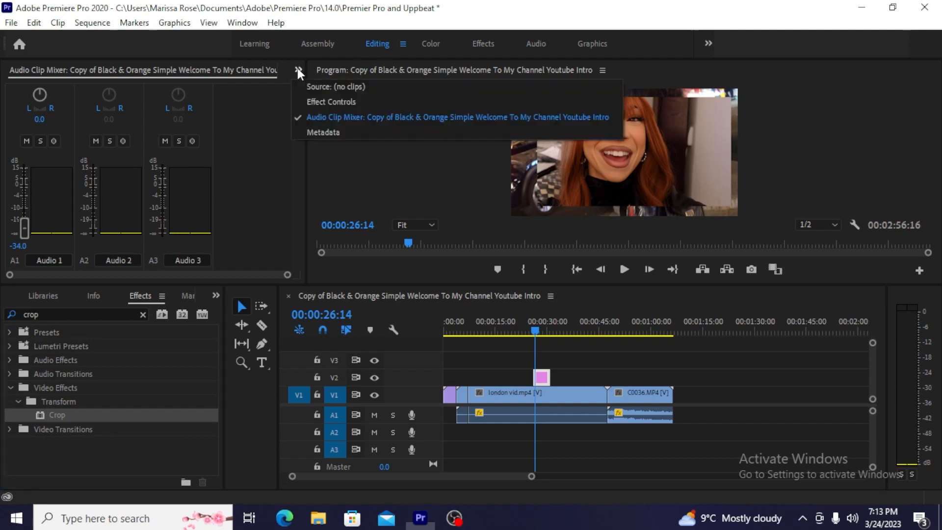
pyautogui.click(334, 102)
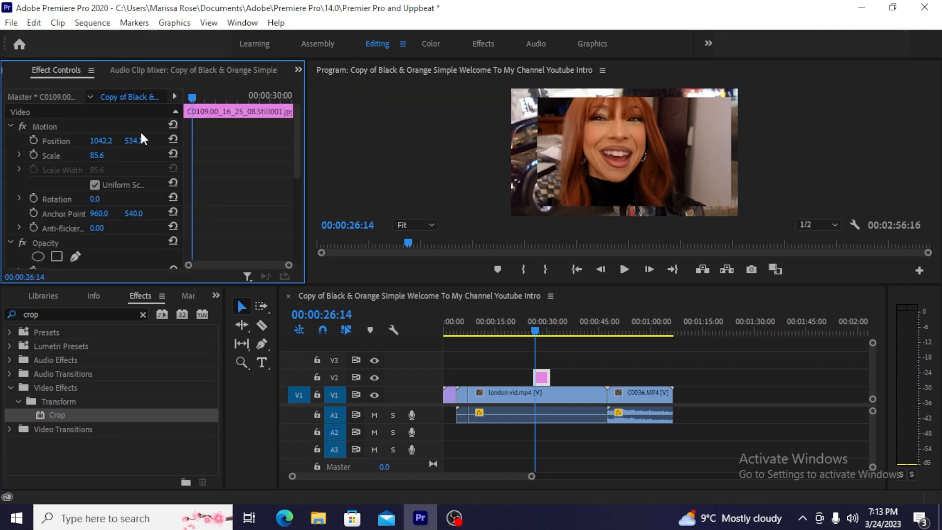
pyautogui.scroll(-7, 144, 136)
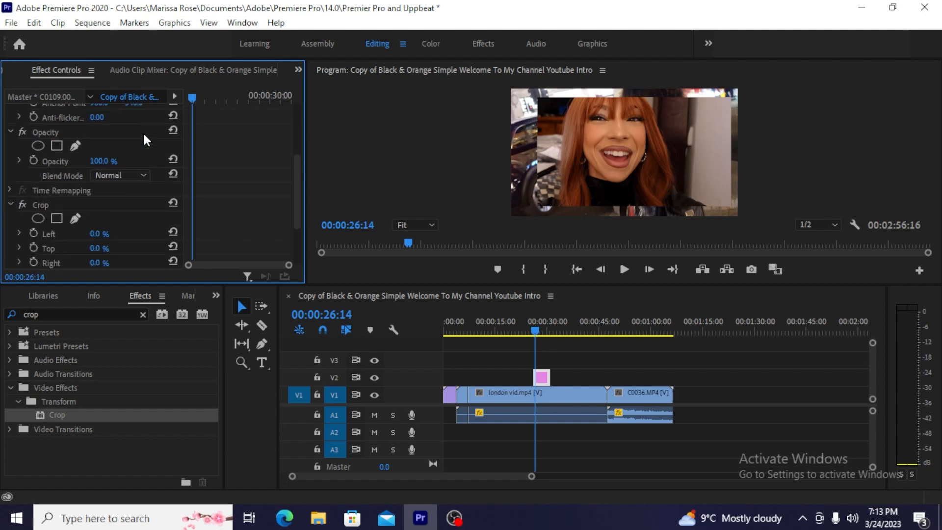
pyautogui.scroll(-1, 144, 135)
pyautogui.scroll(-3, 64, 194)
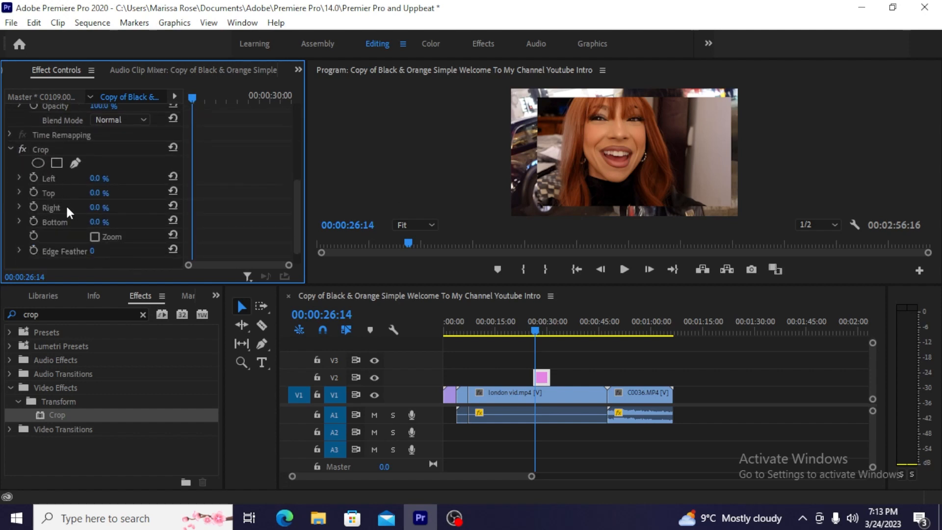
pyautogui.moveTo(111, 181); pyautogui.dragTo(121, 206)
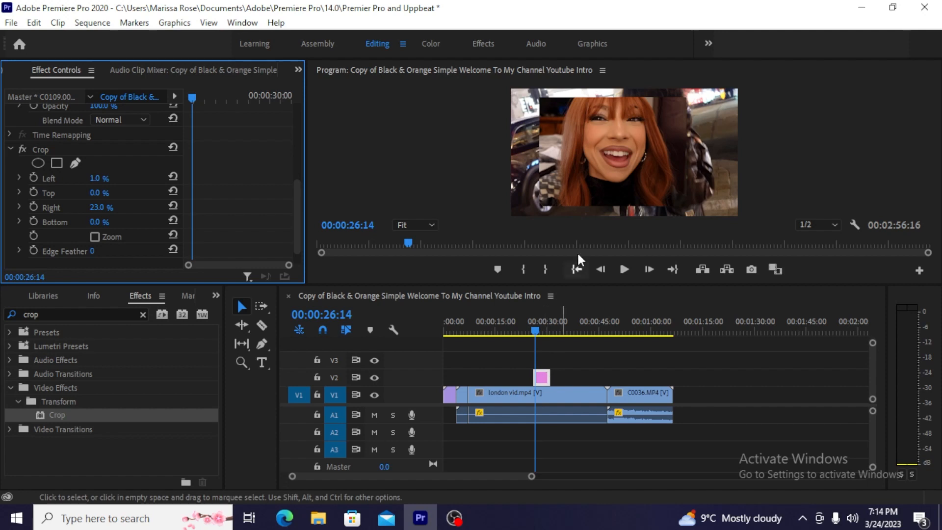
# Shift the cropped still image slightly within the frame and scale it down
pyautogui.click(584, 173)
pyautogui.moveTo(622, 163)
pyautogui.mouseDown()
pyautogui.moveTo(655, 164)
pyautogui.moveTo(587, 175)
pyautogui.moveTo(612, 137)
pyautogui.moveTo(632, 164)
pyautogui.moveTo(615, 158)
pyautogui.moveTo(613, 168)
pyautogui.mouseUp()
pyautogui.moveTo(721, 206); pyautogui.dragTo(683, 185)
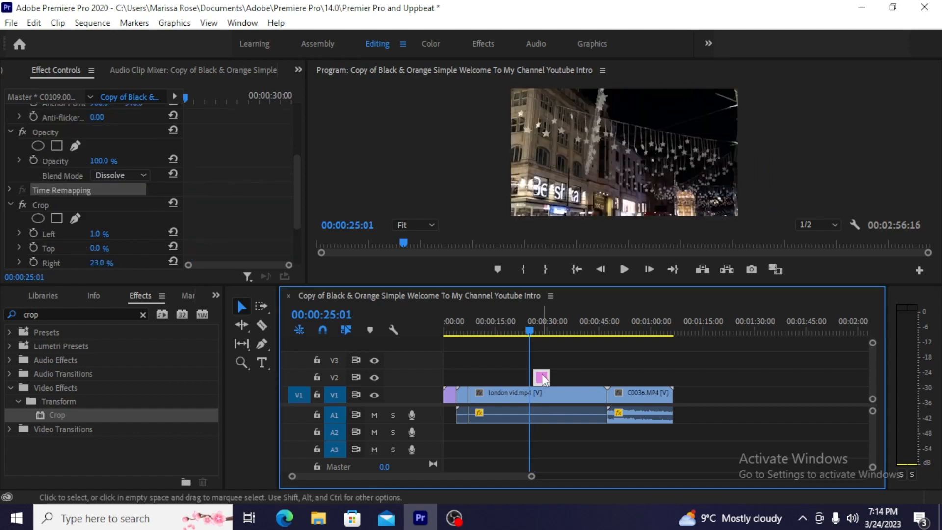
# Move the still image clip on V2 past the end of C0036.MP4 and bring the playhead back to the early part of london vid.mp4
pyautogui.moveTo(541, 378); pyautogui.dragTo(696, 378)
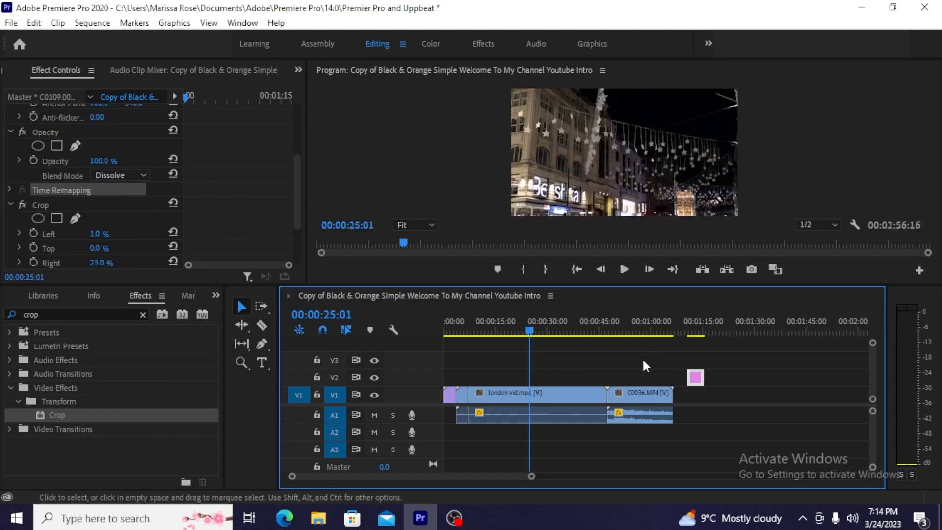
pyautogui.moveTo(528, 328); pyautogui.dragTo(490, 339)
pyautogui.moveTo(492, 341)
pyautogui.mouseDown()
pyautogui.moveTo(469, 346)
pyautogui.moveTo(478, 346)
pyautogui.mouseUp()
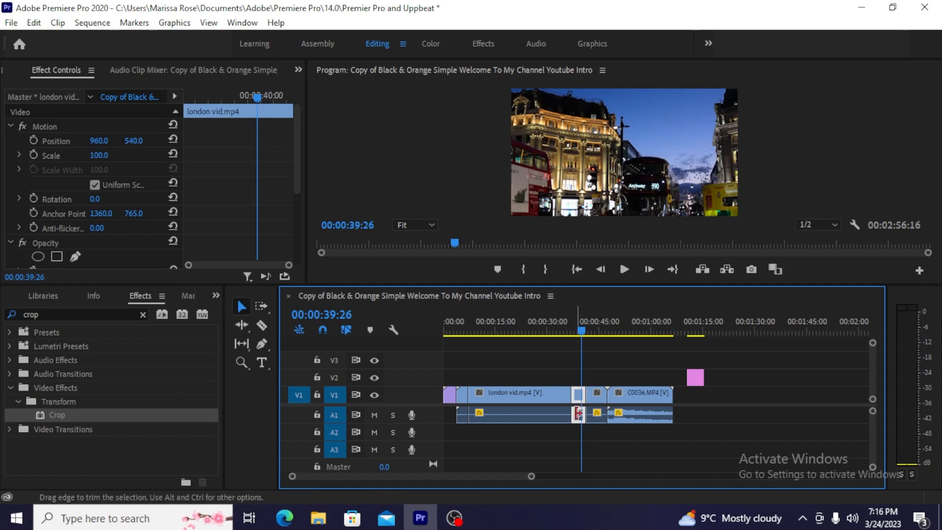
# Move all clips after the short london vid.mp4 clip on V1, A1 and V2 farther down the timeline, leaving a gap of about one minute
pyautogui.moveTo(532, 475); pyautogui.dragTo(466, 476)
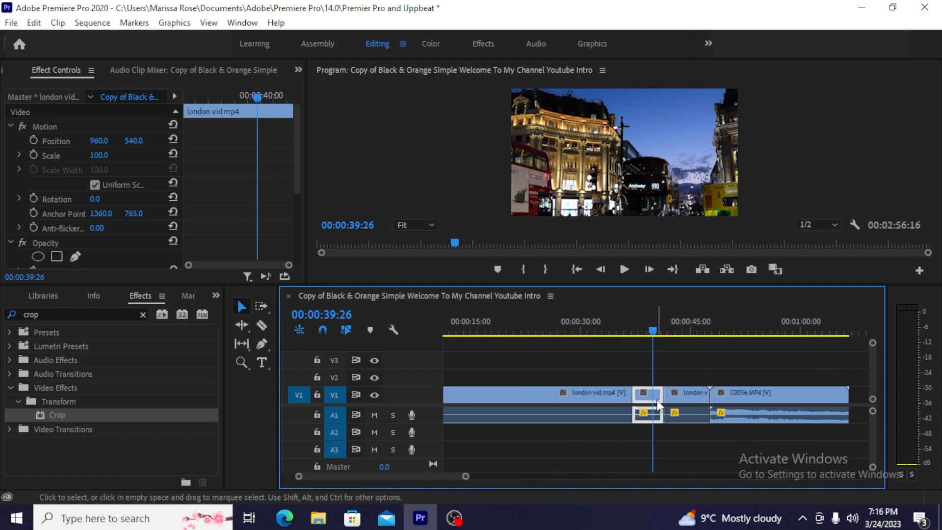
pyautogui.moveTo(466, 476); pyautogui.dragTo(546, 476)
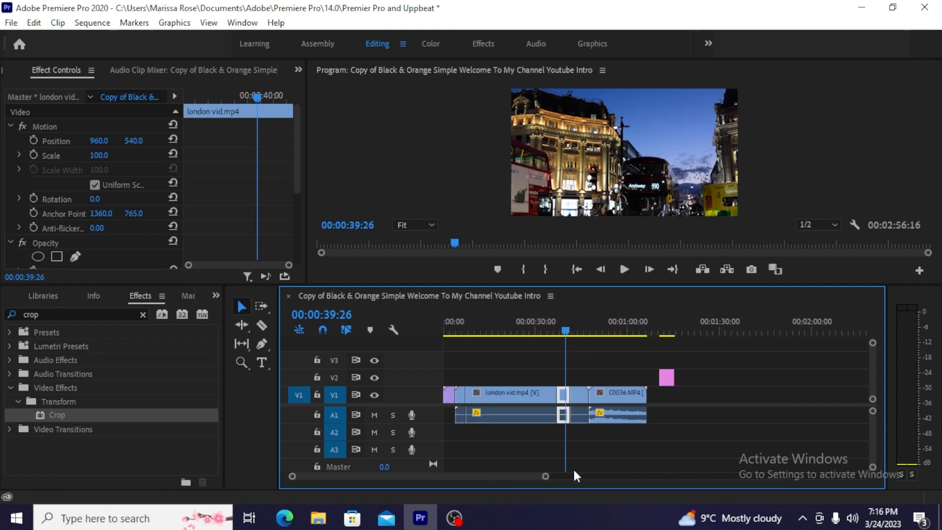
pyautogui.moveTo(697, 446); pyautogui.dragTo(581, 353)
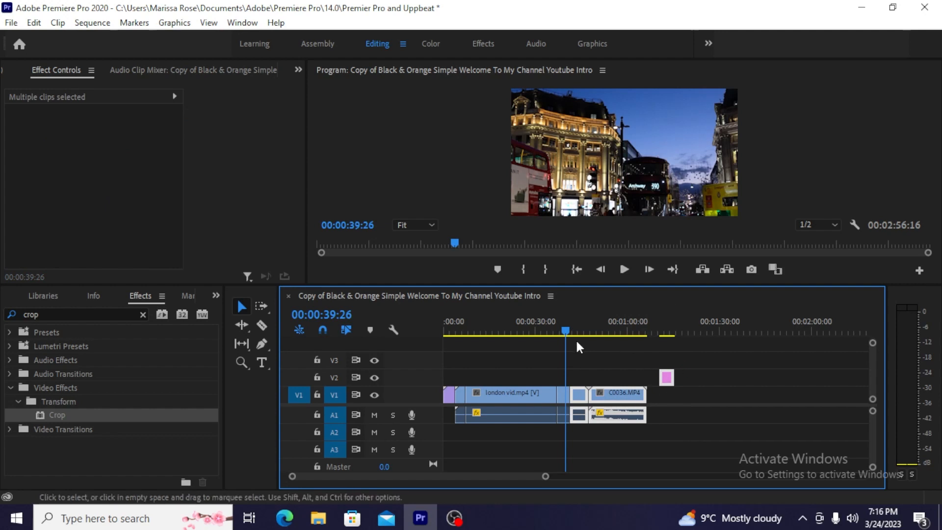
pyautogui.moveTo(597, 398); pyautogui.dragTo(660, 400)
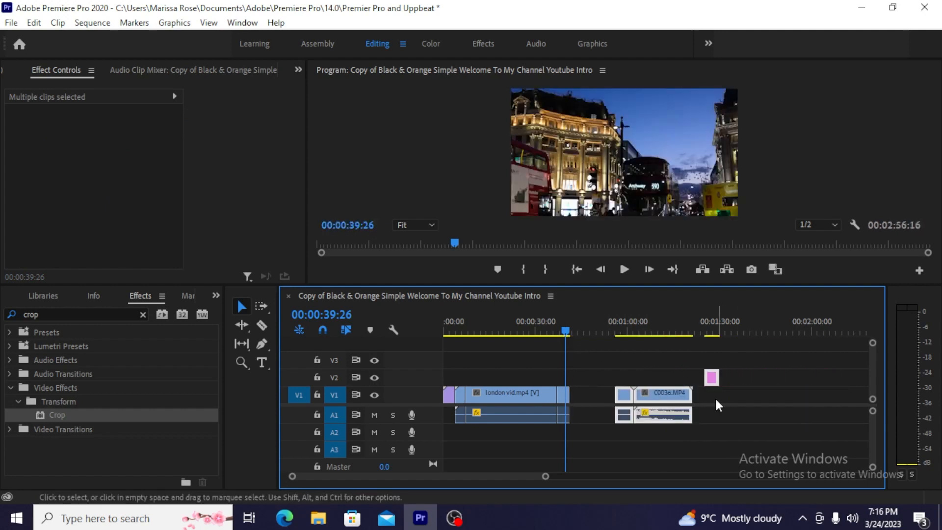
pyautogui.click(718, 405)
pyautogui.moveTo(713, 378); pyautogui.dragTo(764, 379)
pyautogui.moveTo(667, 398); pyautogui.dragTo(713, 399)
pyautogui.moveTo(624, 395); pyautogui.dragTo(671, 395)
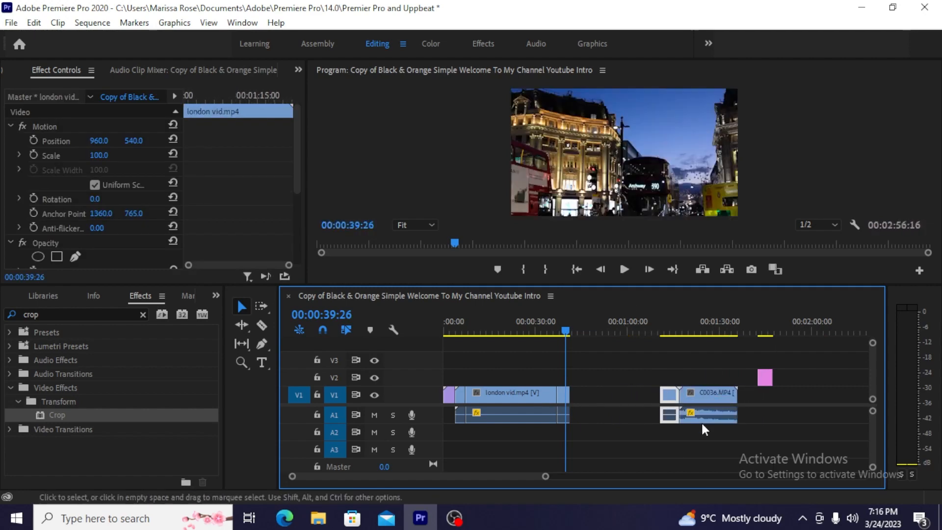
pyautogui.moveTo(800, 444); pyautogui.dragTo(664, 361)
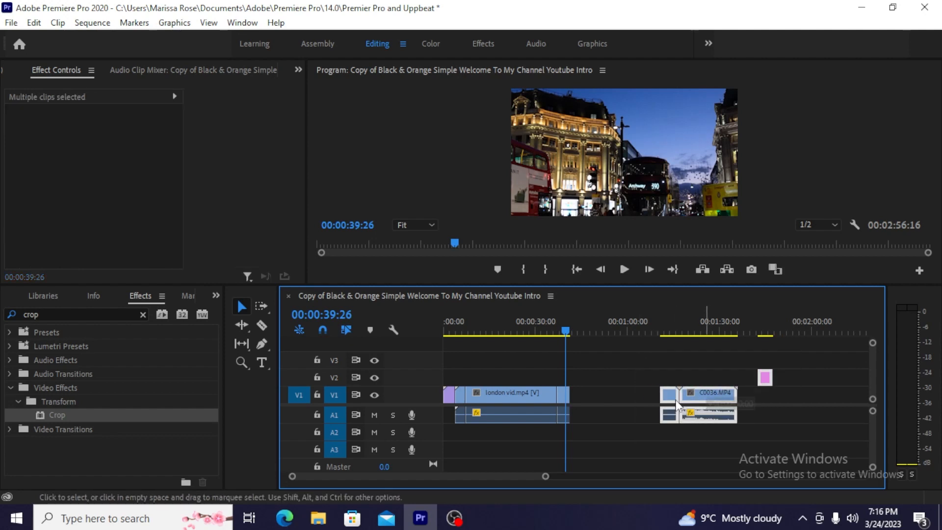
pyautogui.moveTo(707, 413); pyautogui.dragTo(805, 416)
pyautogui.click(704, 392)
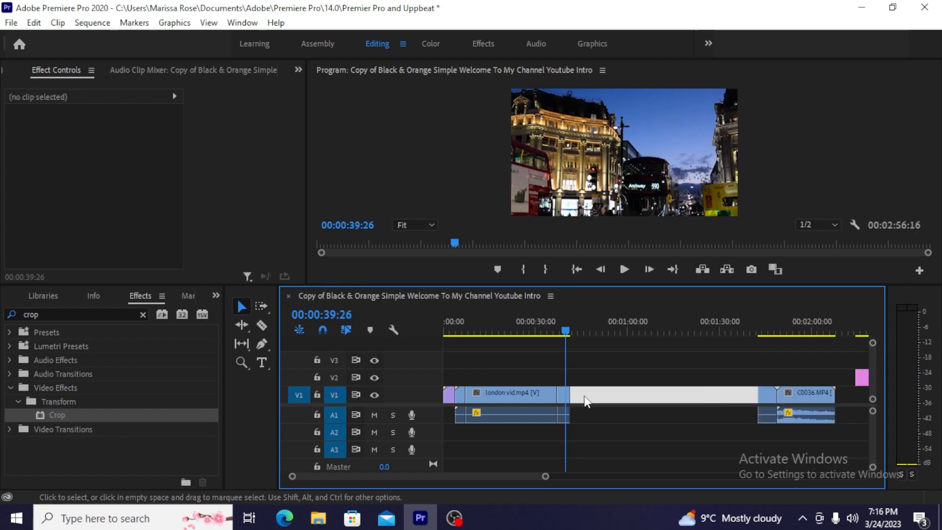
# Slow the short london vid.mp4 clip before the gap to 50 % speed
pyautogui.click(564, 398)
pyautogui.moveTo(546, 476); pyautogui.dragTo(496, 477)
pyautogui.rightClick(651, 391)
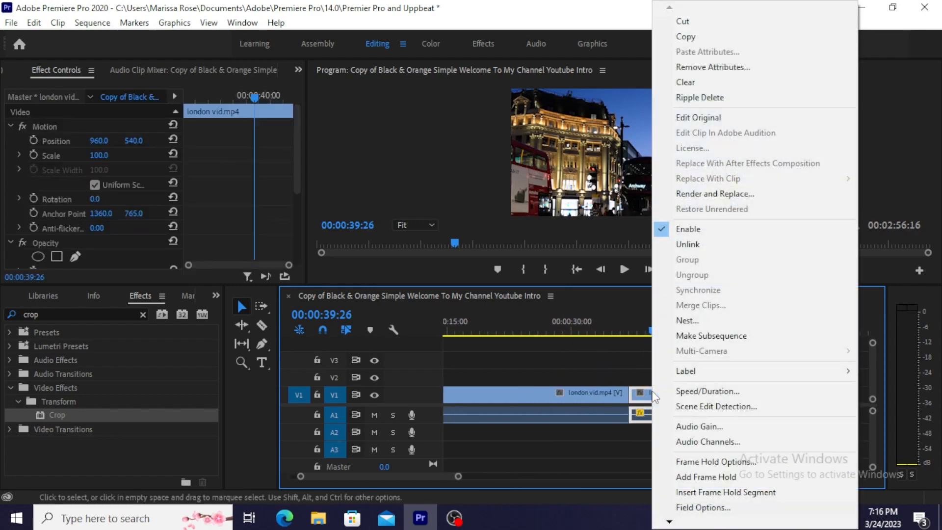
pyautogui.click(696, 396)
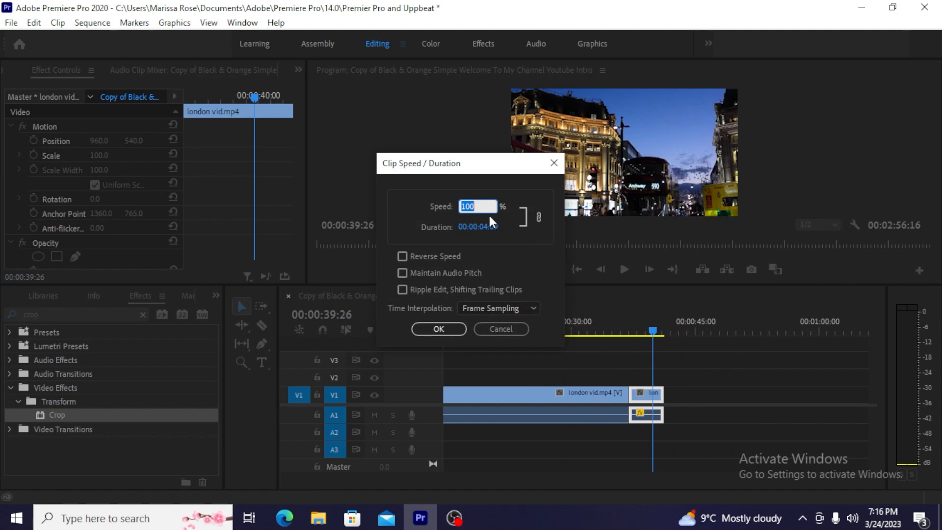
pyautogui.write('50')
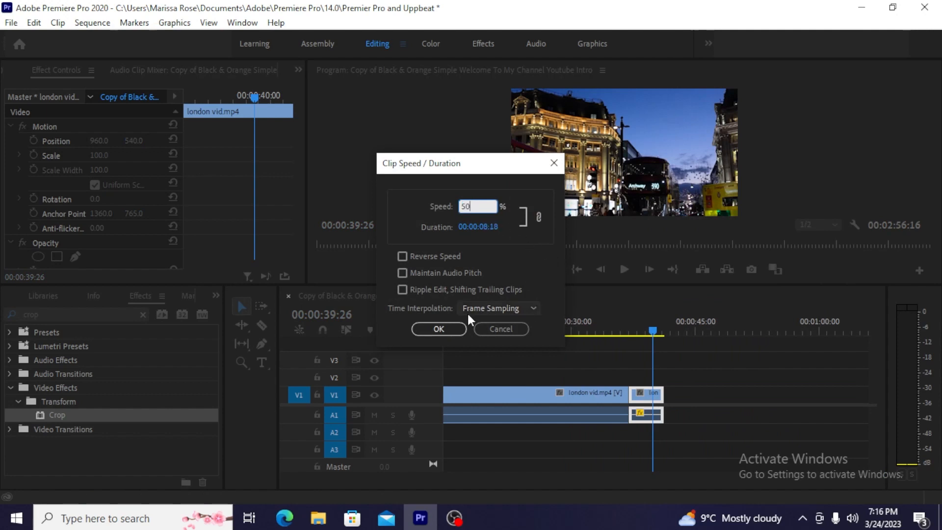
pyautogui.click(438, 329)
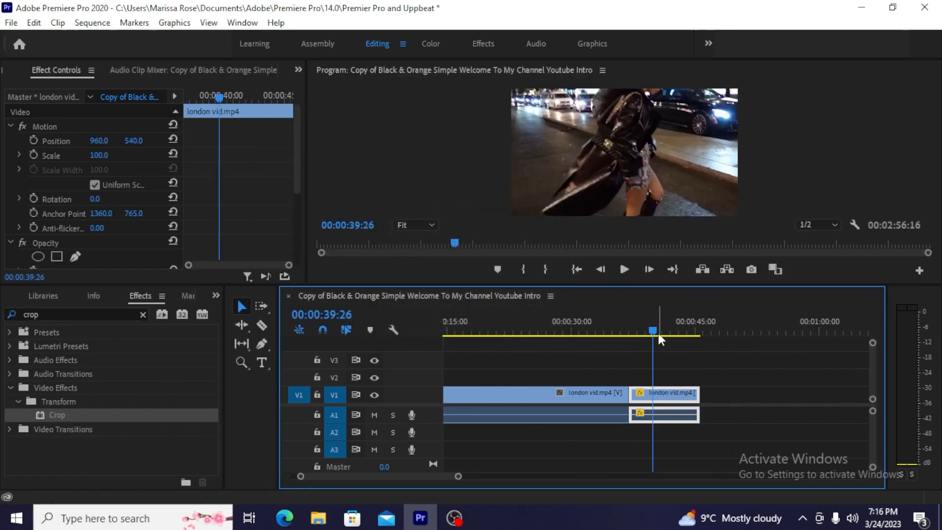
# Play back the slowed london vid.mp4 clip from its start to check the motion
pyautogui.moveTo(655, 333); pyautogui.dragTo(628, 336)
pyautogui.click(621, 269)
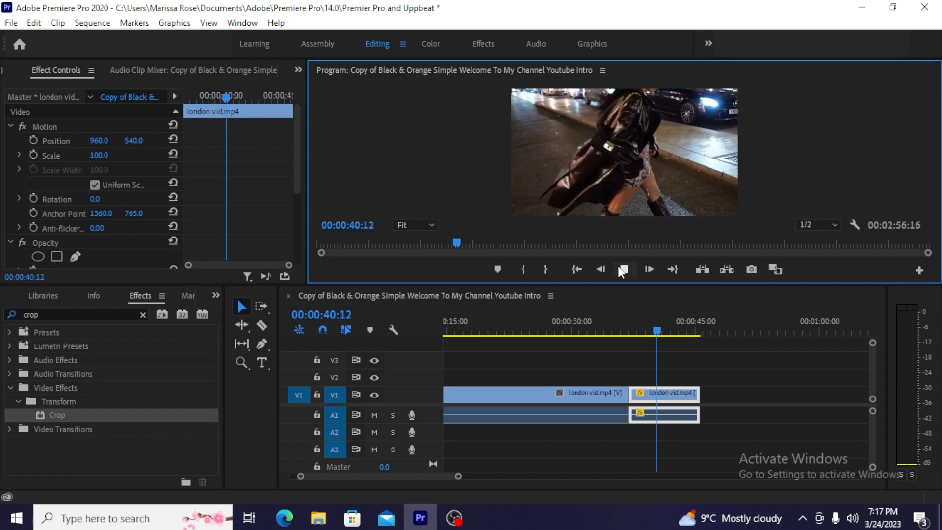
pyautogui.click(619, 268)
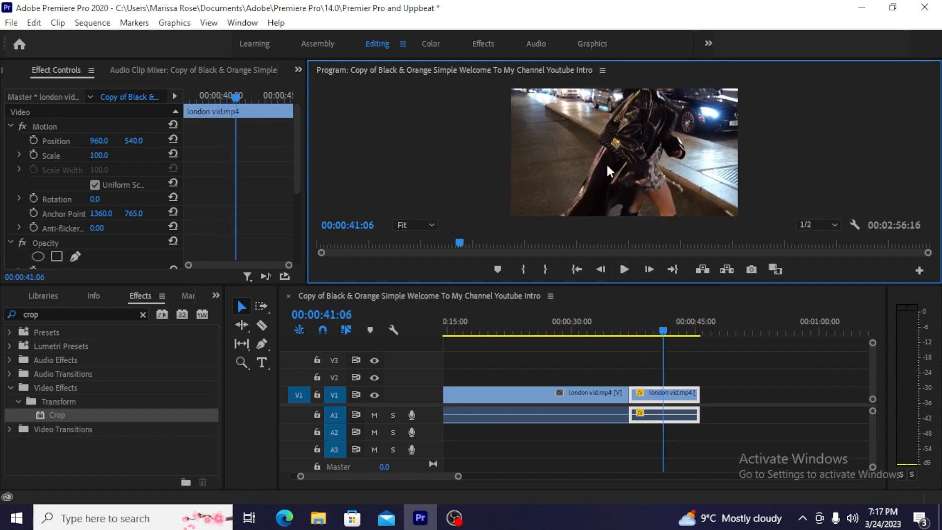
# Scale the short london vid.mp4 clip up to 197.1 in the program frame and play it back from its beginning
pyautogui.click(614, 131)
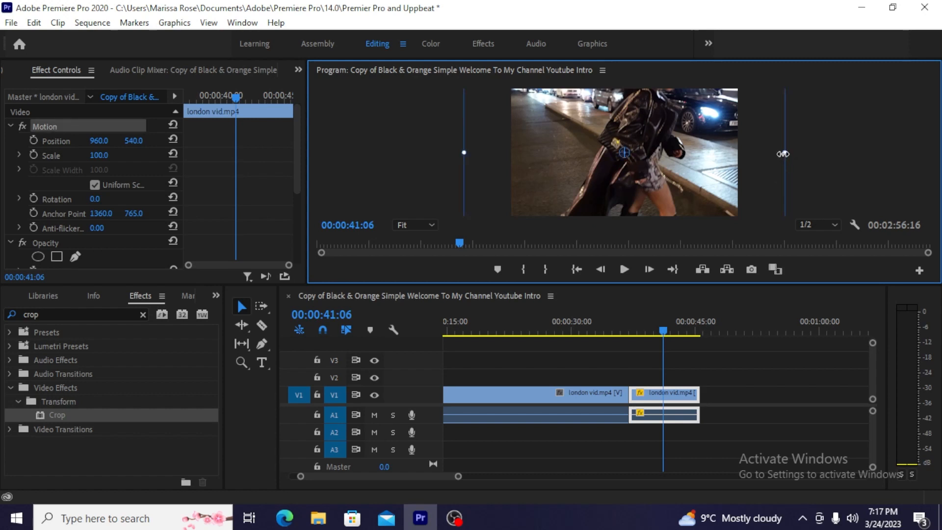
pyautogui.moveTo(785, 152); pyautogui.dragTo(938, 159)
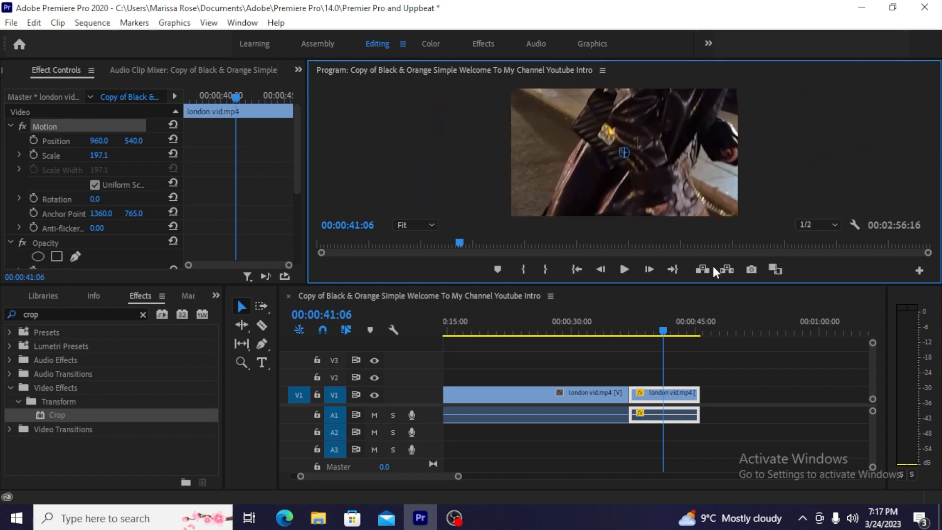
pyautogui.moveTo(672, 328); pyautogui.dragTo(637, 343)
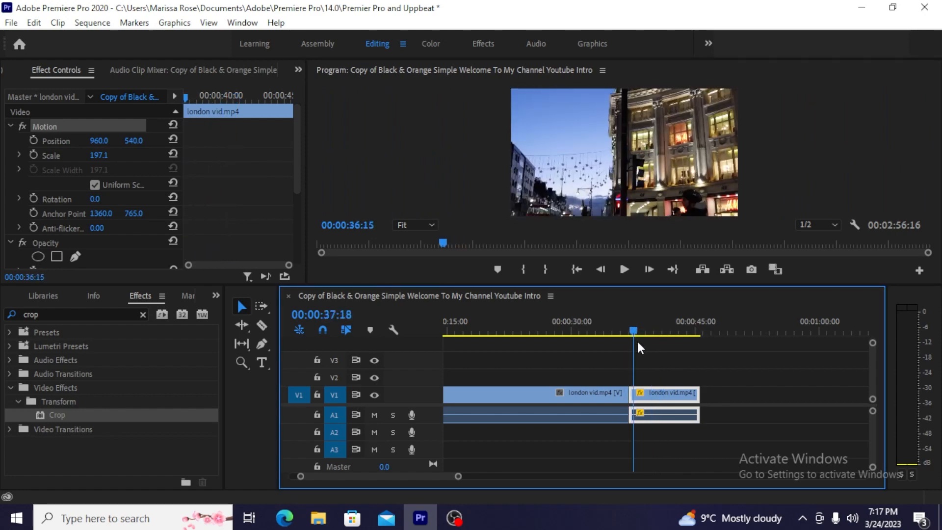
pyautogui.click(624, 269)
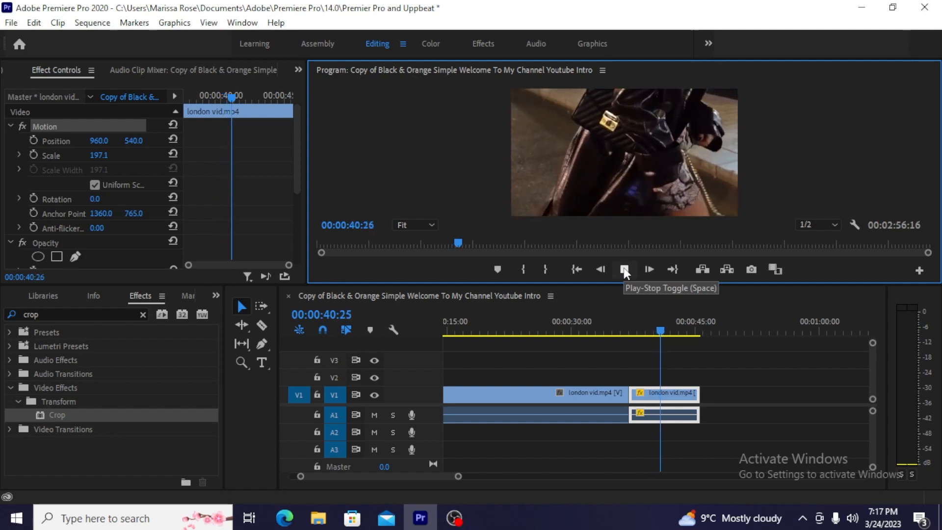
pyautogui.click(624, 269)
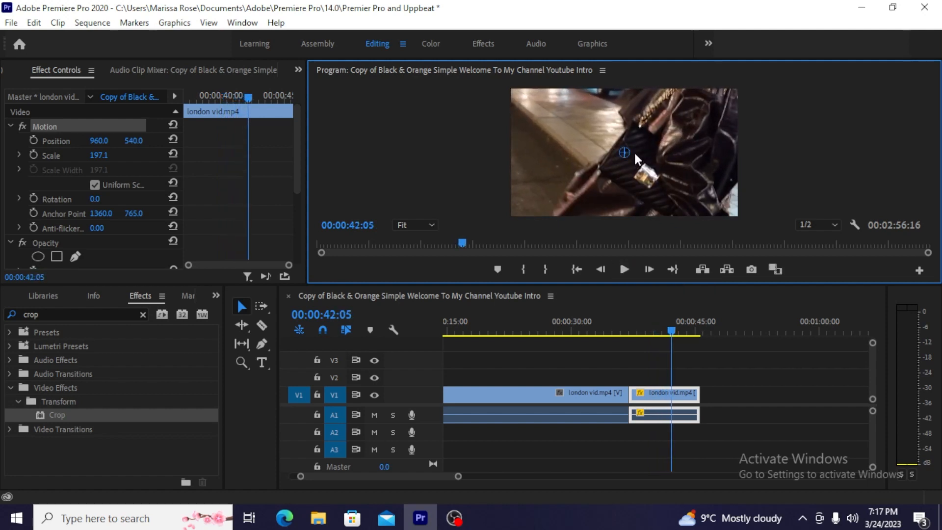
# Reposition the short london vid.mp4 clip to about 725.1, 381.5 and scale it down to 100.3
pyautogui.moveTo(648, 144); pyautogui.dragTo(679, 140)
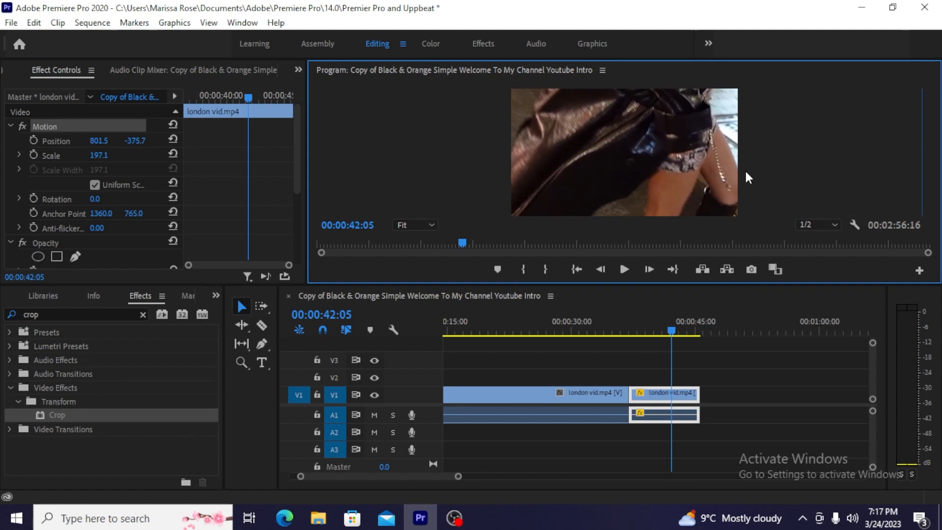
pyautogui.moveTo(745, 170); pyautogui.dragTo(673, 95)
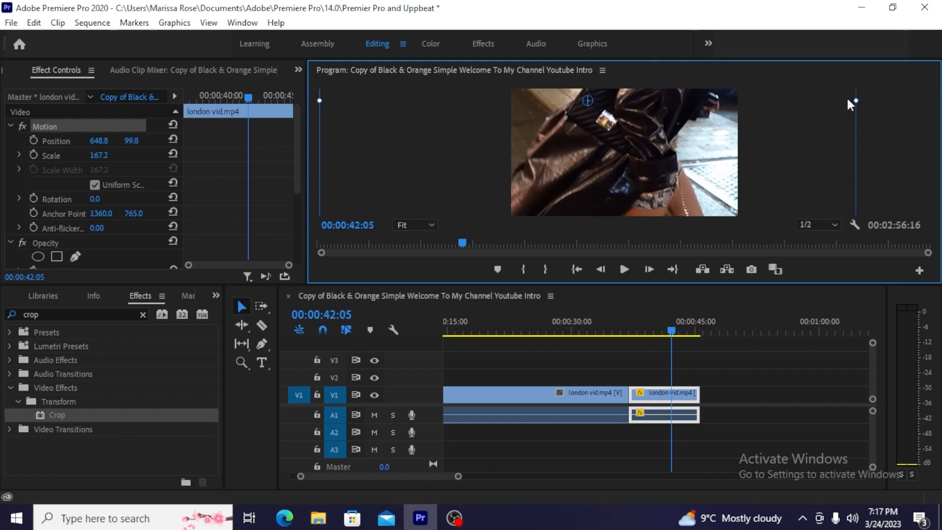
pyautogui.moveTo(850, 100); pyautogui.dragTo(749, 101)
pyautogui.moveTo(676, 127); pyautogui.dragTo(685, 158)
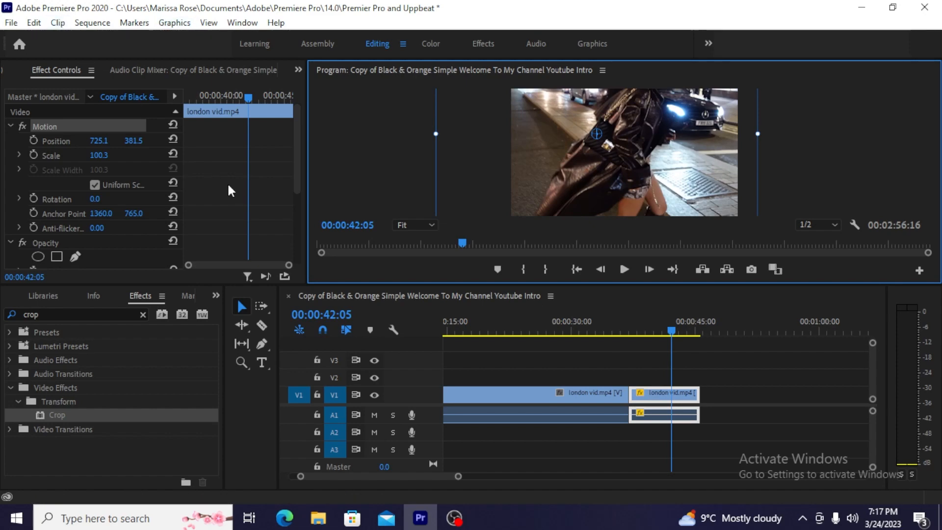
# Set the short london vid.mp4 clip's speed to 300 % and play it back from its start
pyautogui.click(652, 401)
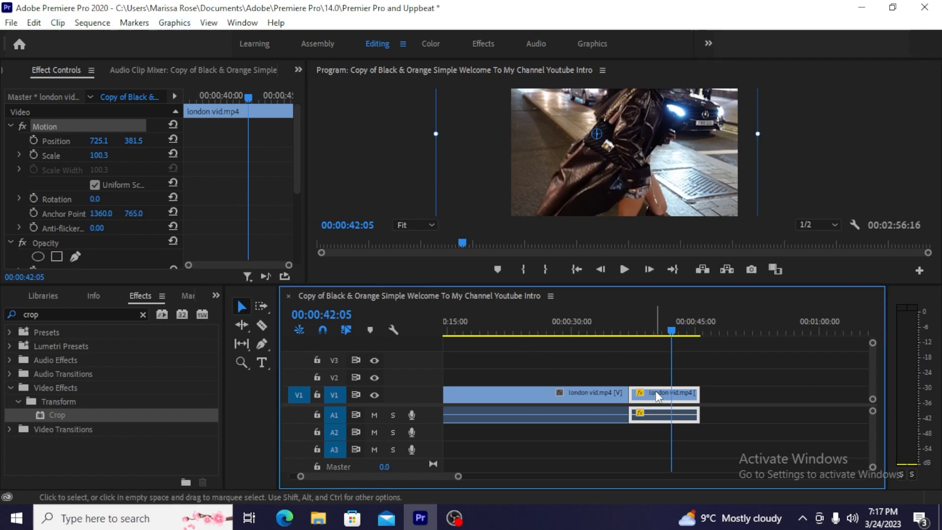
pyautogui.rightClick(655, 392)
pyautogui.click(701, 388)
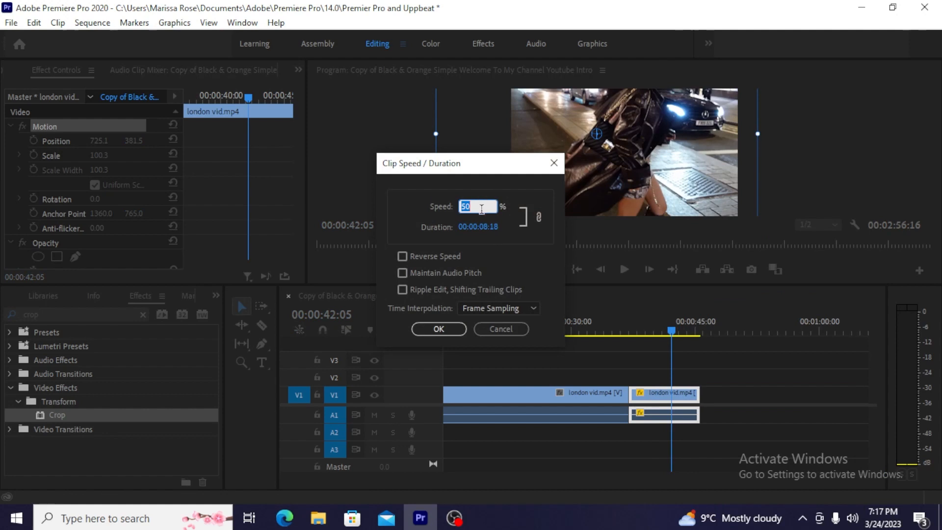
pyautogui.write('300')
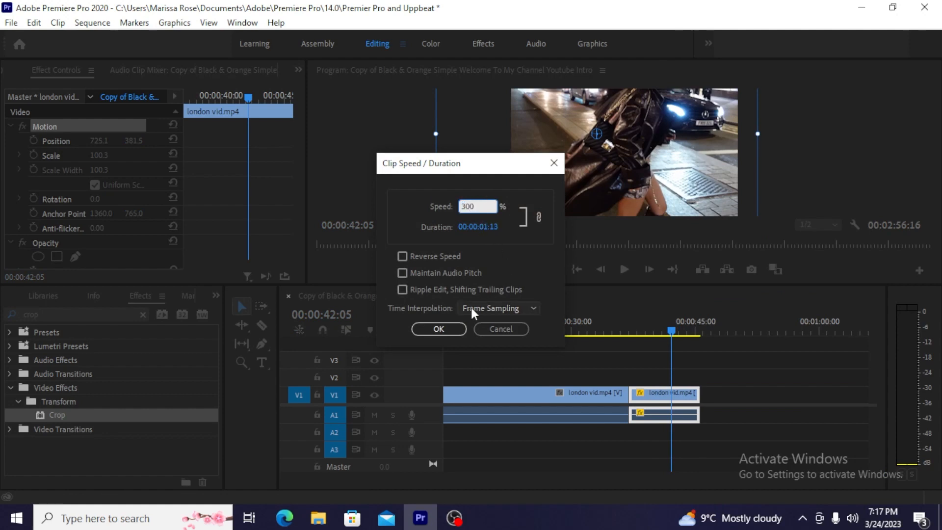
pyautogui.click(439, 329)
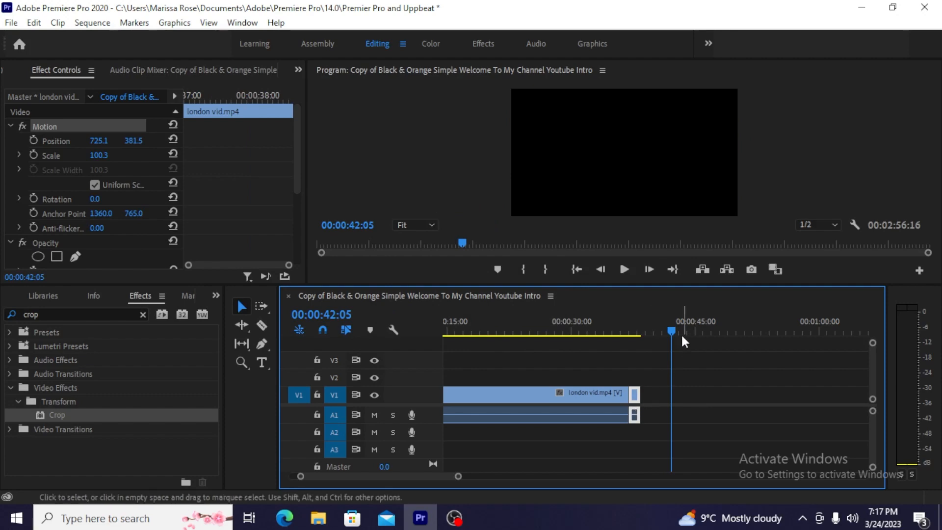
pyautogui.moveTo(681, 334); pyautogui.dragTo(625, 335)
pyautogui.click(624, 269)
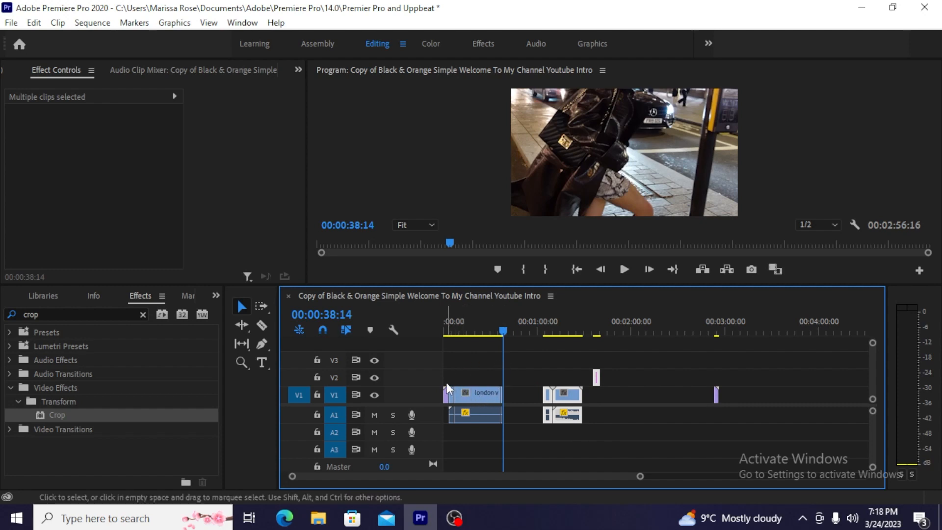
# Play a moment of the long london vid.mp4 clip on V1 from 00:00:07:29
pyautogui.click(471, 389)
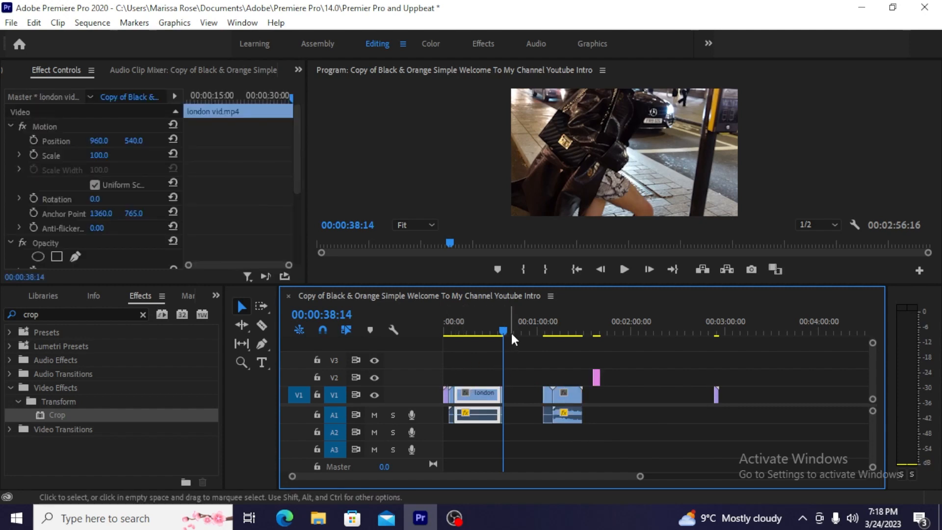
pyautogui.moveTo(511, 331); pyautogui.dragTo(457, 337)
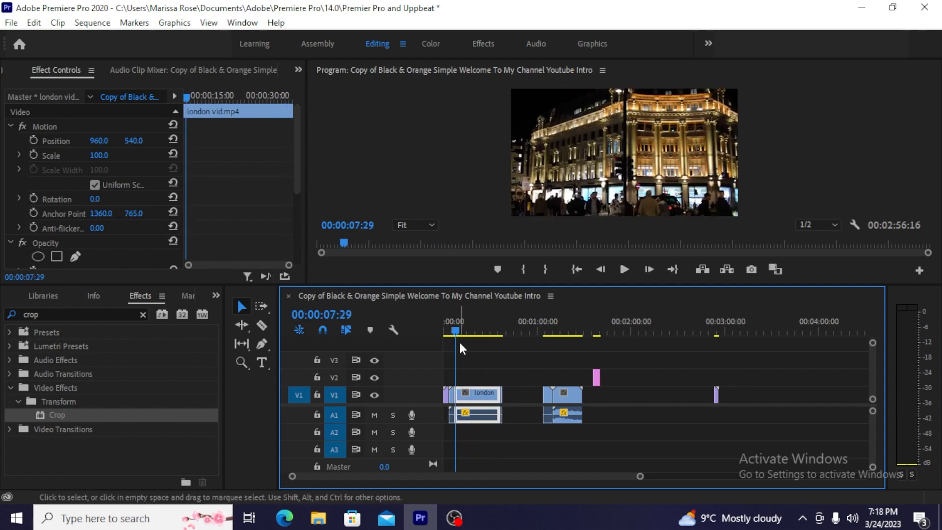
pyautogui.click(625, 269)
pyautogui.click(625, 269)
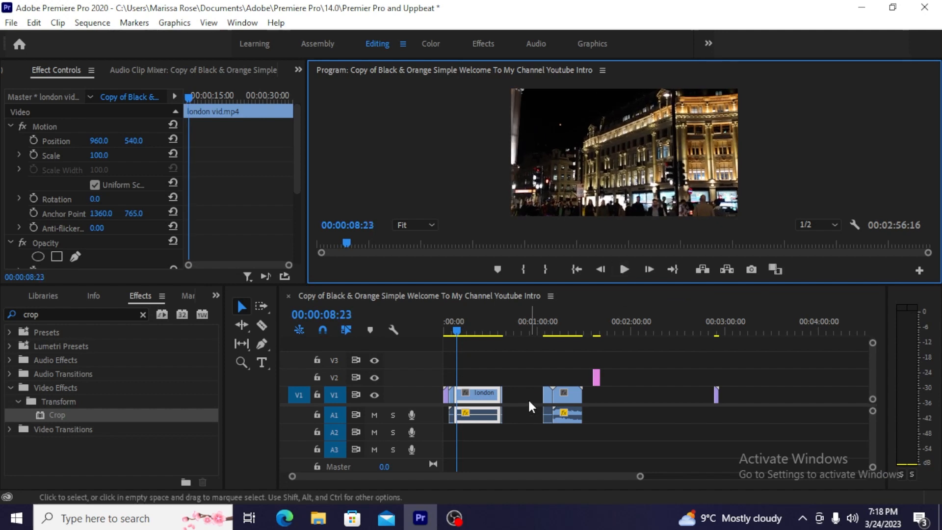
# Delete the group of clips after the gap, including C0036.MP4 and the still image on V2
pyautogui.moveTo(530, 358); pyautogui.dragTo(611, 436)
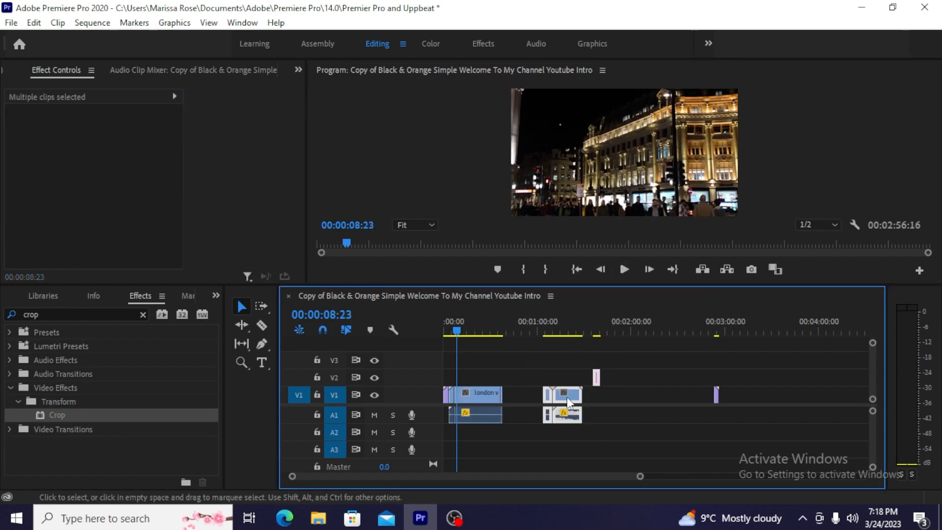
pyautogui.moveTo(523, 358); pyautogui.dragTo(646, 455)
pyautogui.press('Delete')
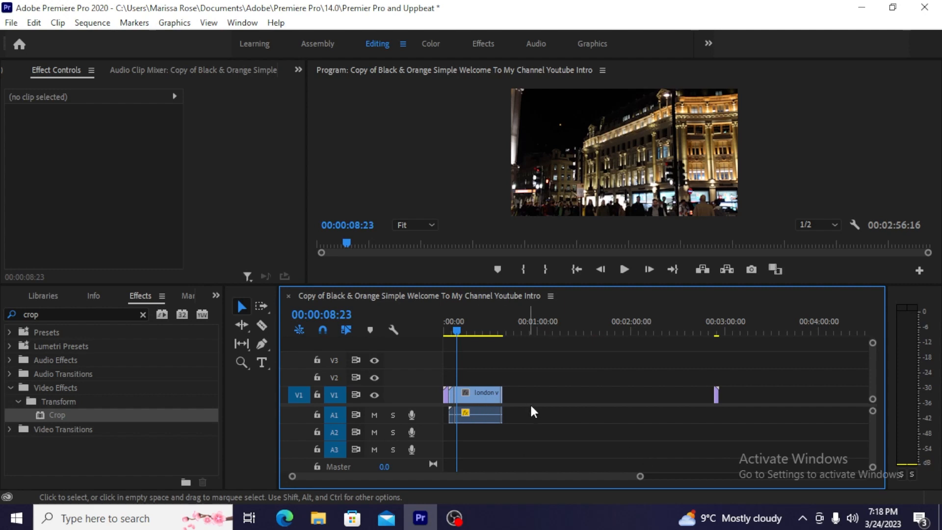
# Close the gap so the trailing clips directly follow the short london vid.mp4 clip, and return the playhead to 00:00:11:02
pyautogui.moveTo(474, 396); pyautogui.dragTo(536, 404)
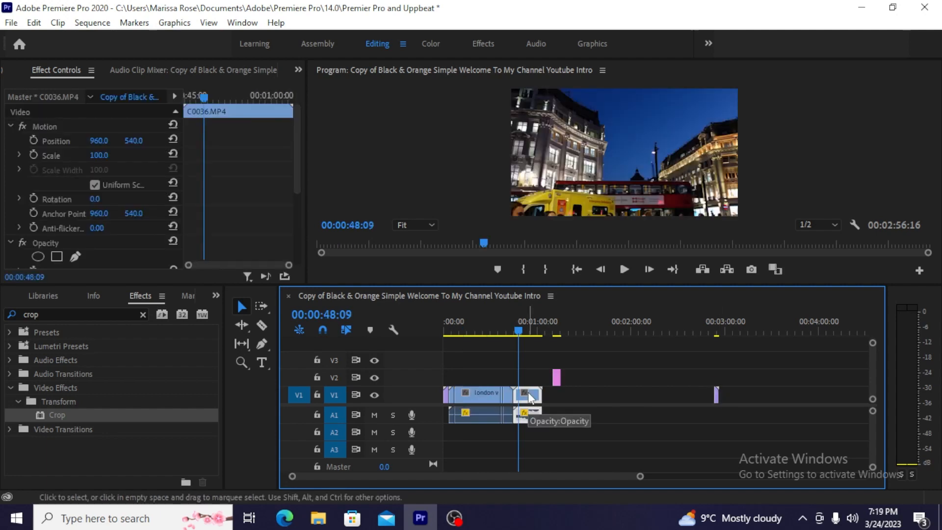
pyautogui.click(297, 70)
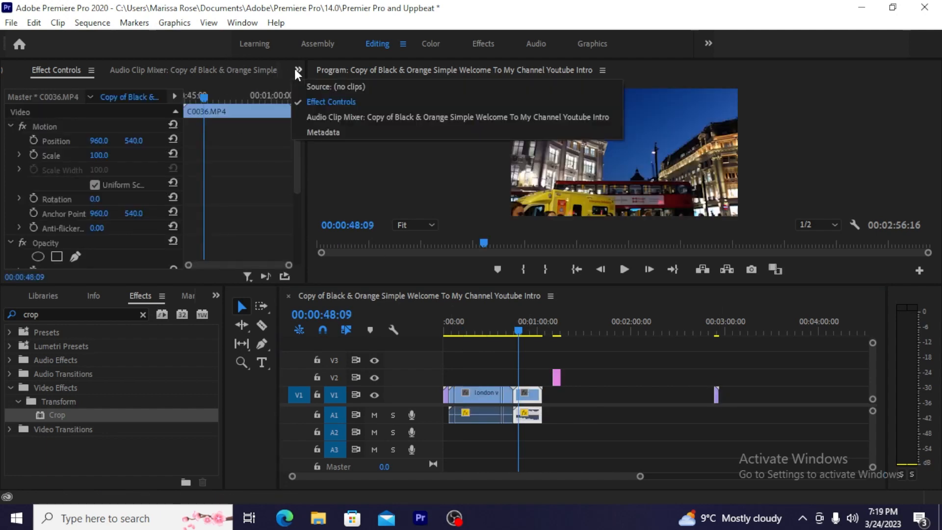
pyautogui.moveTo(518, 331); pyautogui.dragTo(463, 347)
pyautogui.click(479, 392)
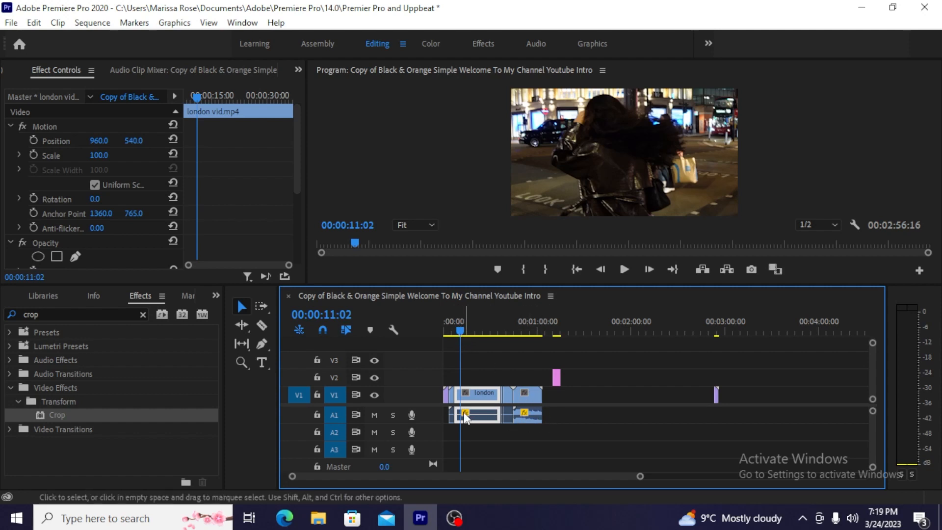
pyautogui.click(537, 416)
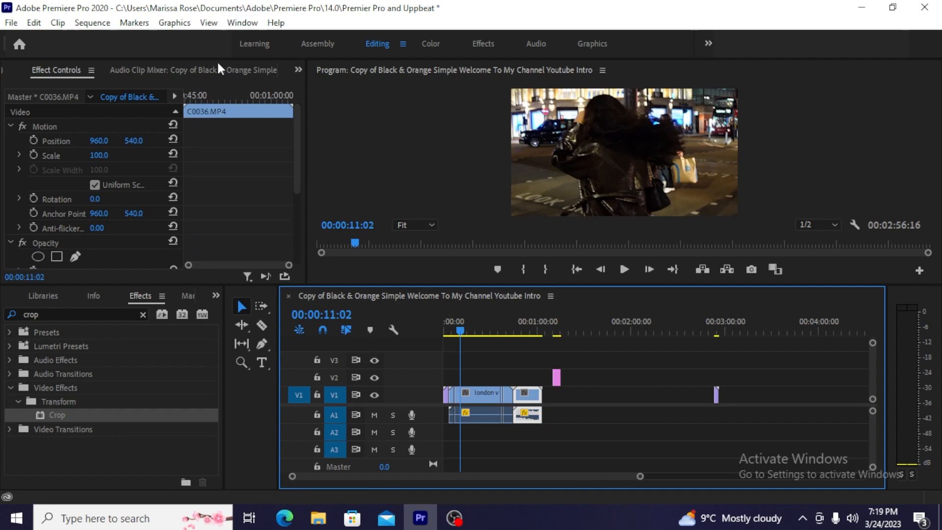
# Lower the Audio 1 clip level to -∞ at the playhead and play the sequence from 00:00:46:03
pyautogui.click(154, 70)
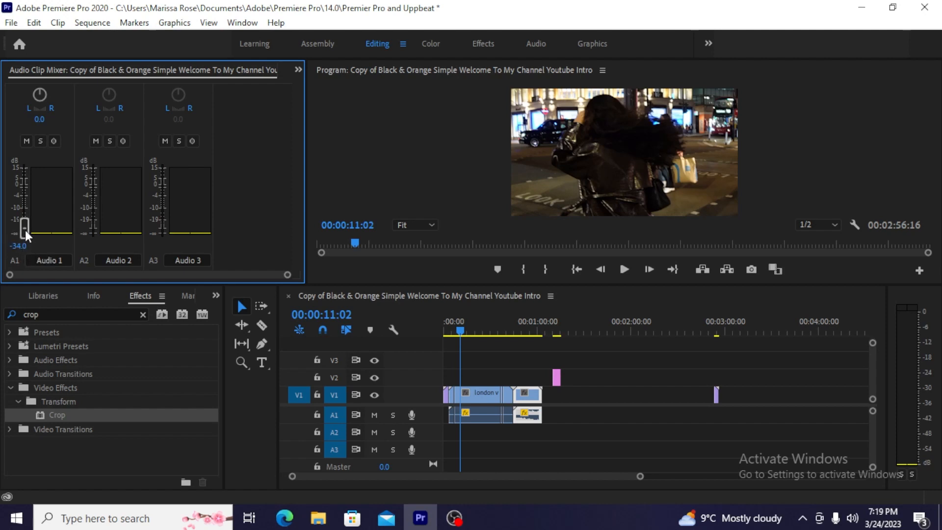
pyautogui.moveTo(25, 224); pyautogui.dragTo(28, 252)
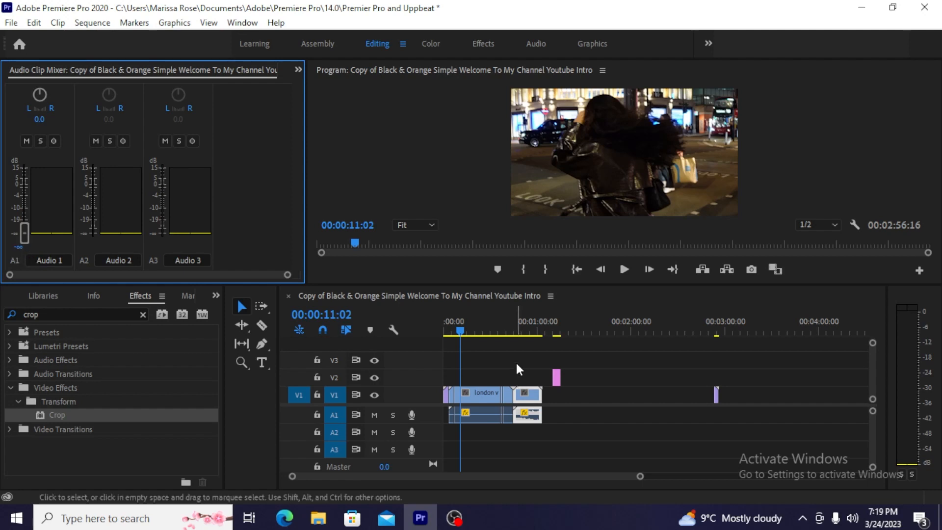
pyautogui.moveTo(461, 330); pyautogui.dragTo(516, 342)
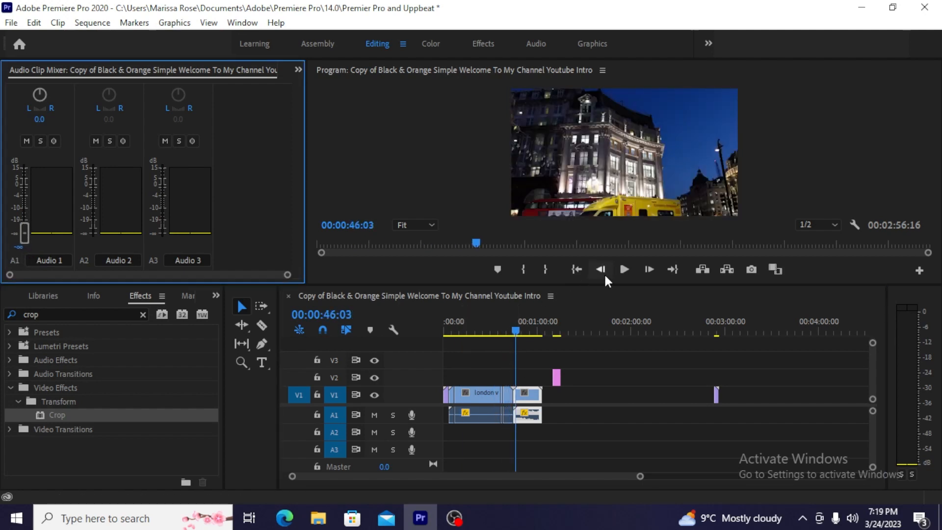
pyautogui.click(627, 269)
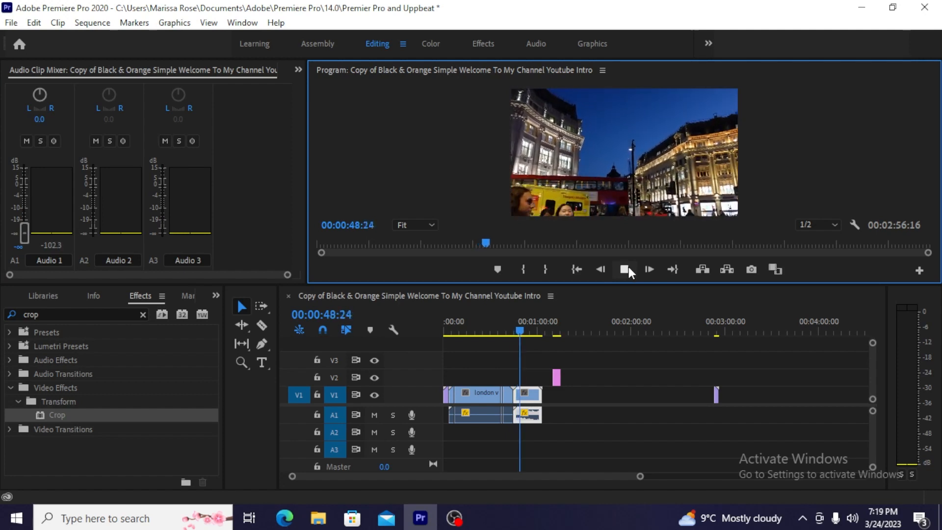
# Move the linked clip after london vid.mp4 and the V2 clip away and delete them, and play from 00:00:24:24
pyautogui.moveTo(577, 427); pyautogui.dragTo(538, 358)
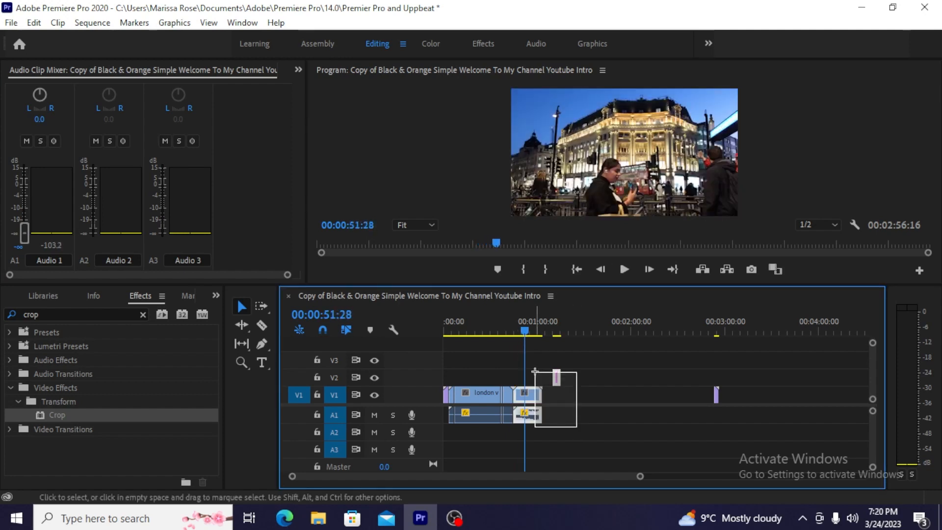
pyautogui.moveTo(533, 398); pyautogui.dragTo(621, 396)
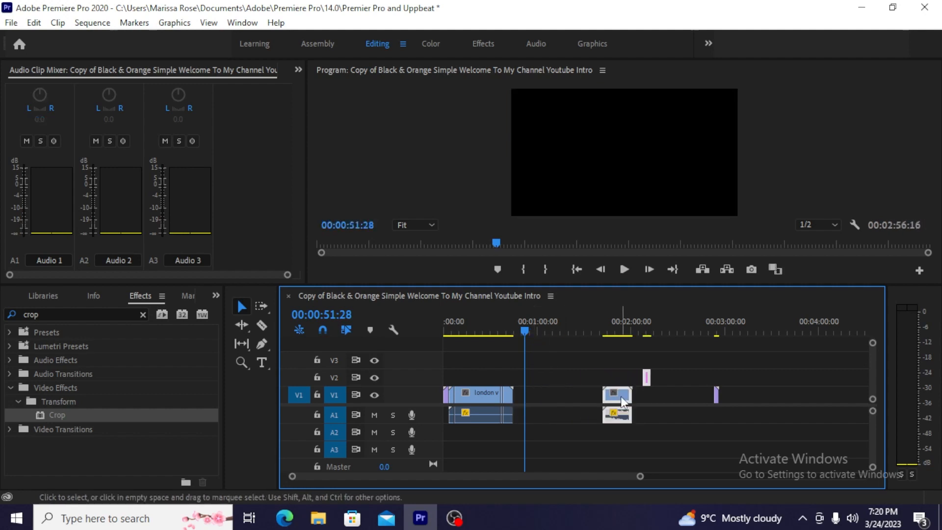
pyautogui.moveTo(673, 439); pyautogui.dragTo(603, 358)
pyautogui.press('Delete')
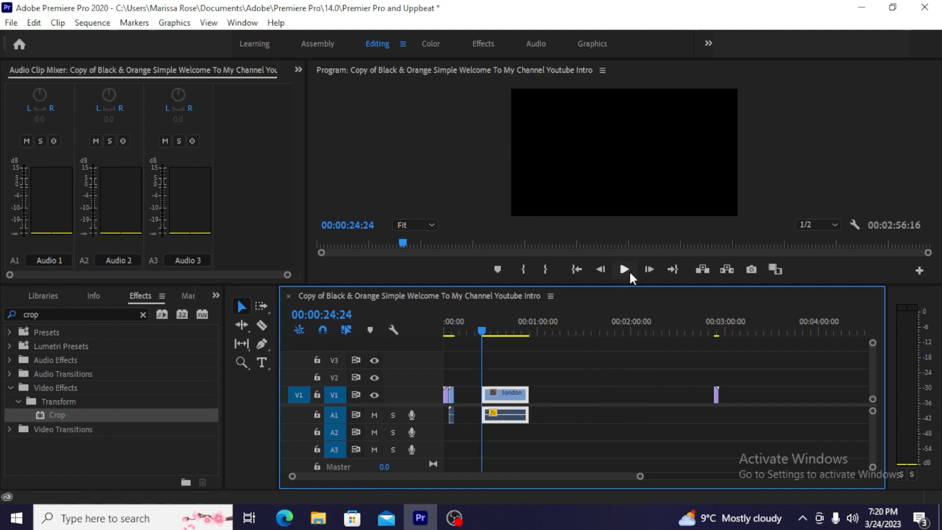
pyautogui.click(630, 270)
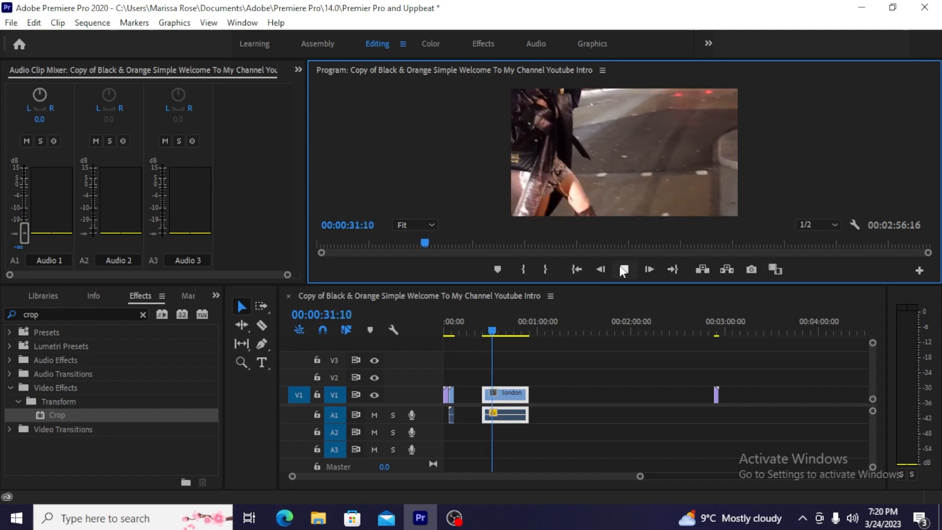
pyautogui.click(619, 266)
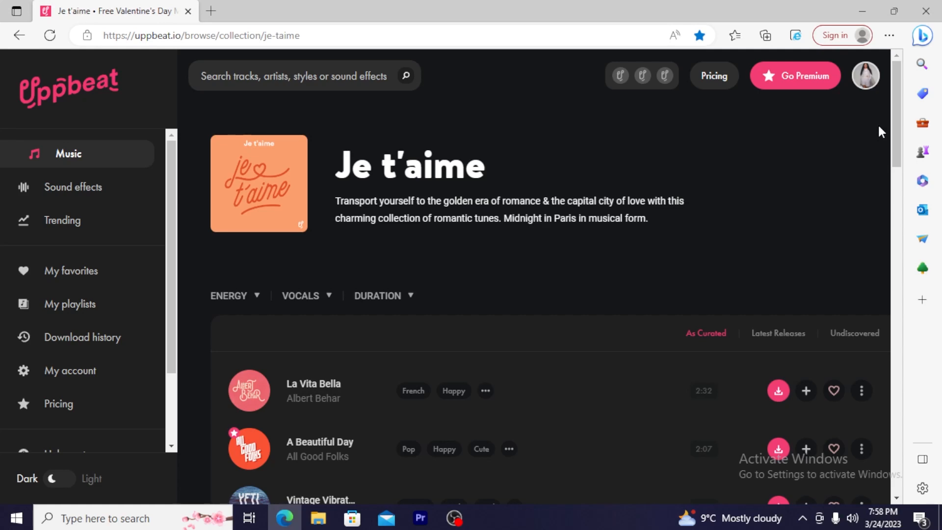
# Look through the tracks of Uppbeat's Je t'aime collection in the browser
pyautogui.scroll(-15, 368, 192)
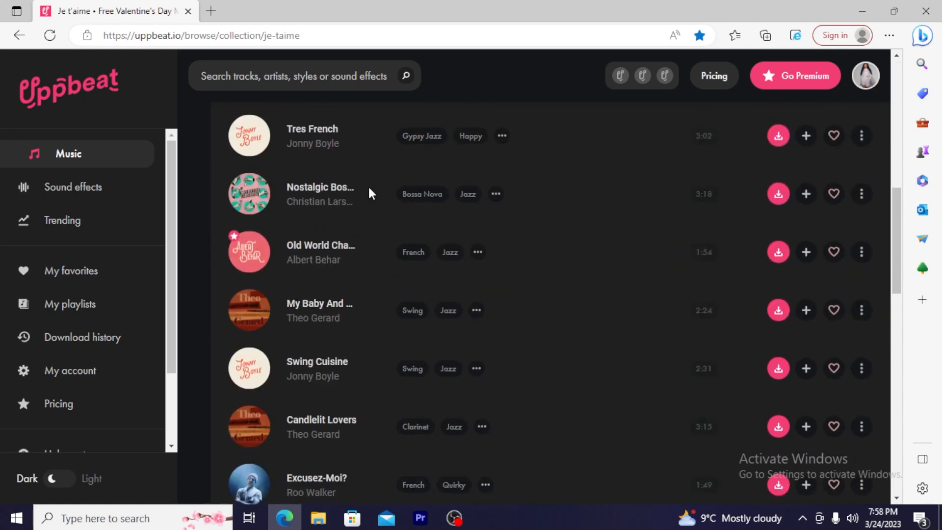
pyautogui.scroll(12, 385, 229)
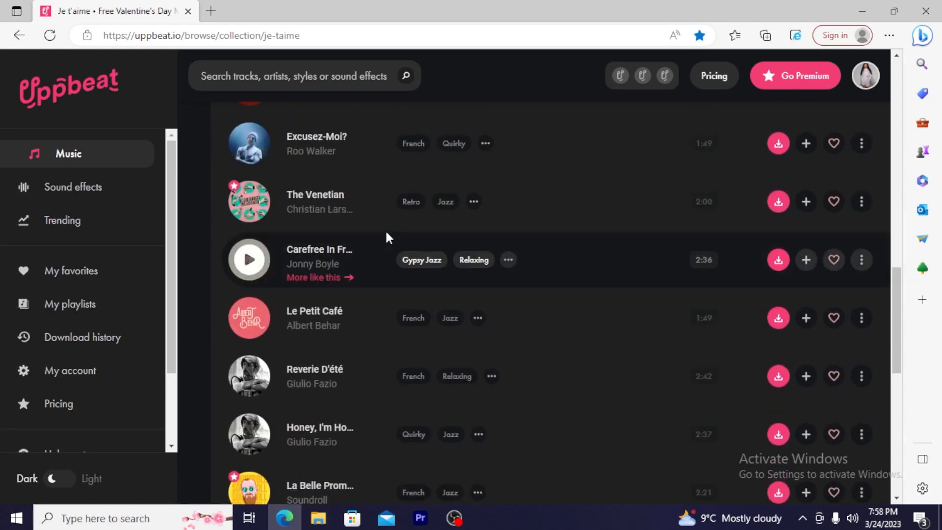
pyautogui.scroll(8, 385, 231)
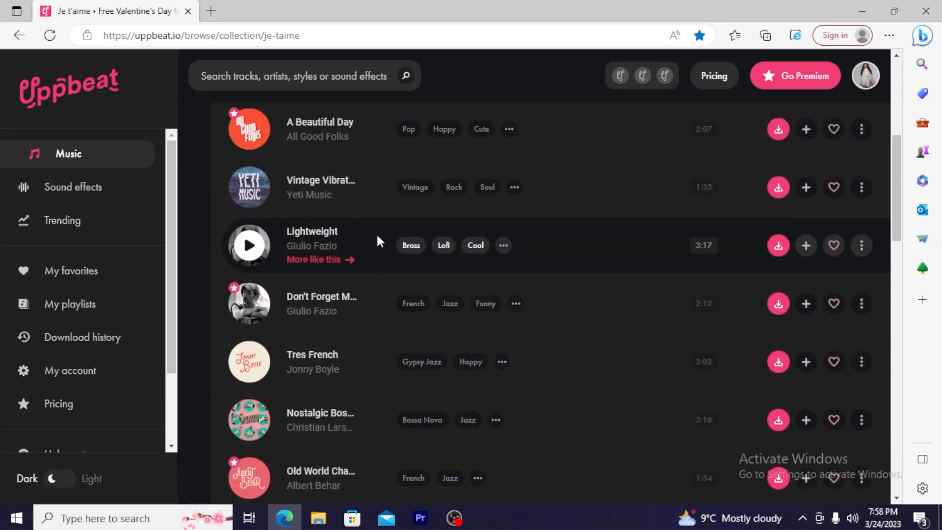
pyautogui.scroll(-1, 379, 245)
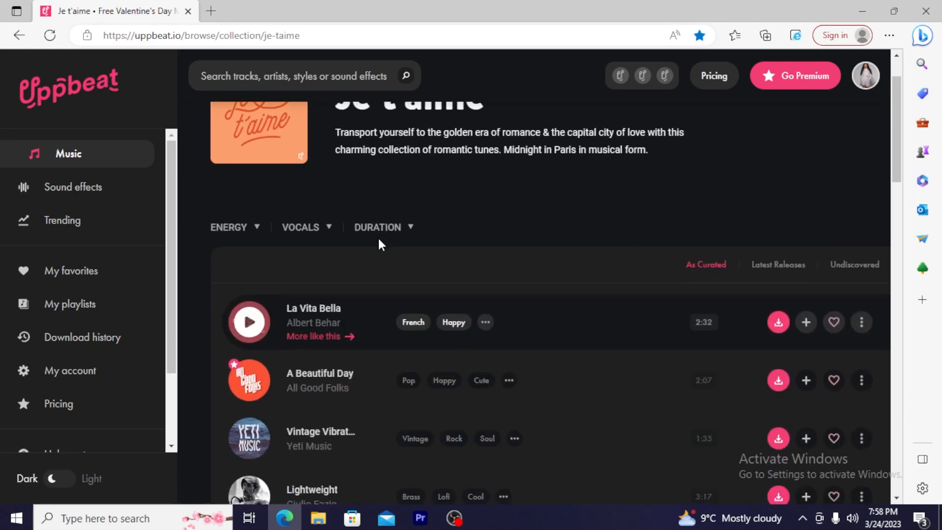
pyautogui.scroll(1, 501, 258)
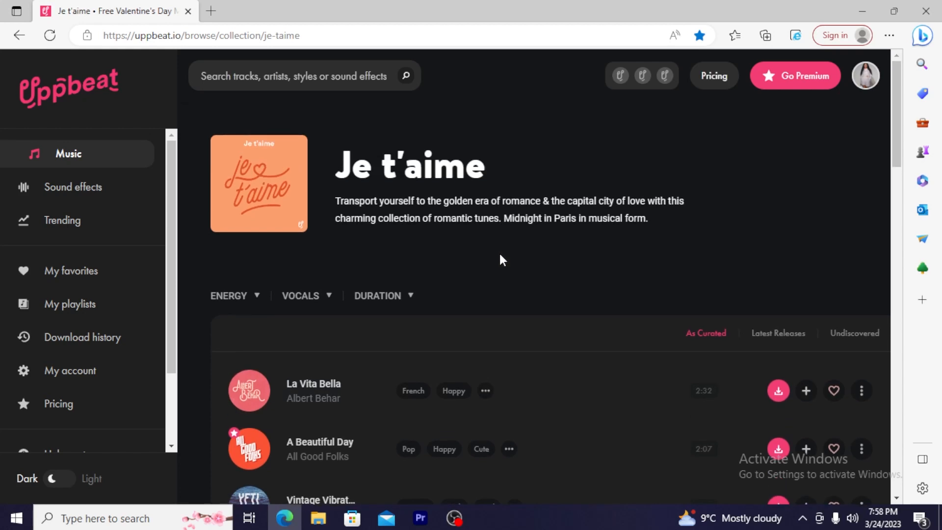
pyautogui.scroll(-1, 503, 260)
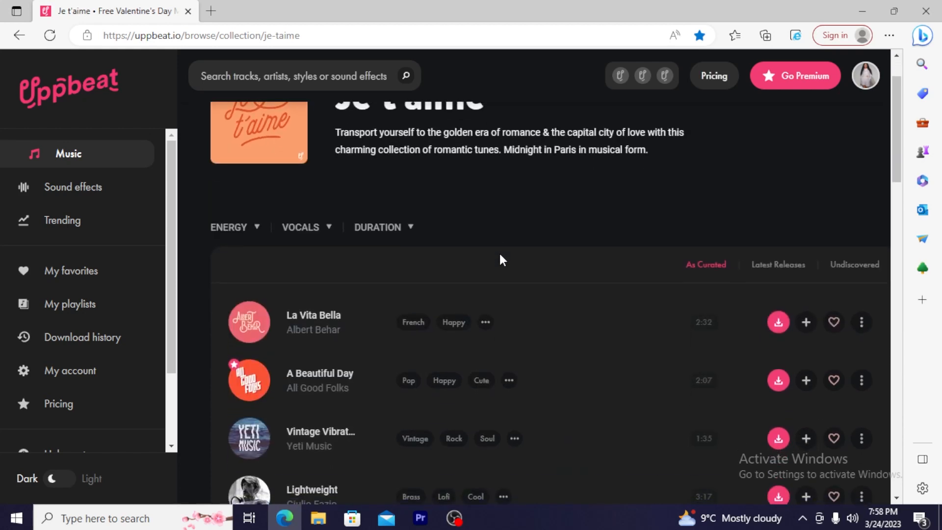
pyautogui.scroll(-3, 501, 257)
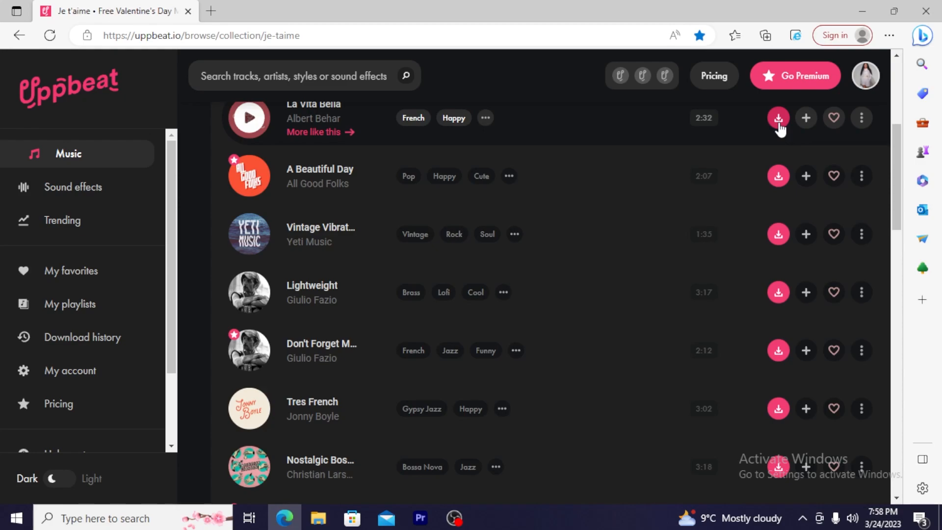
# Look through Uppbeat's sound effects categories, such as Sound Kits, Environments and Cinematic
pyautogui.scroll(-1, 367, 315)
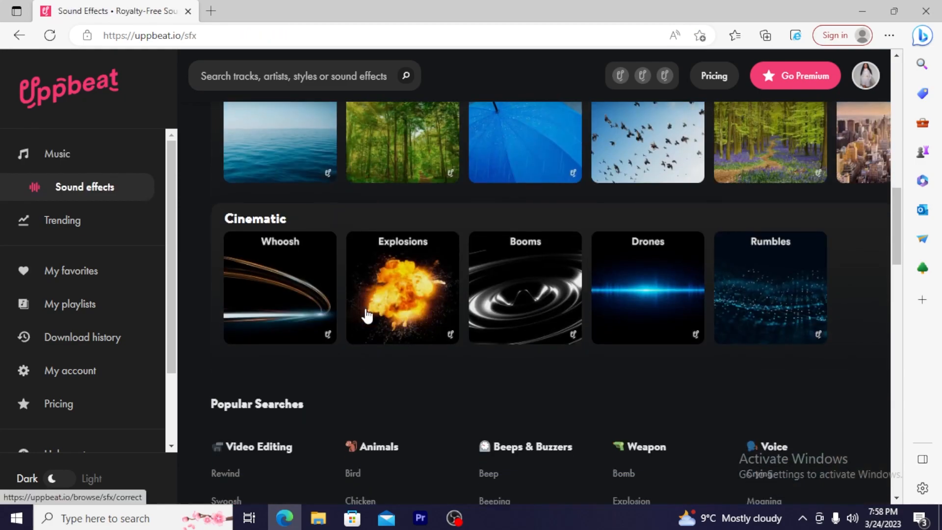
pyautogui.scroll(5, 368, 315)
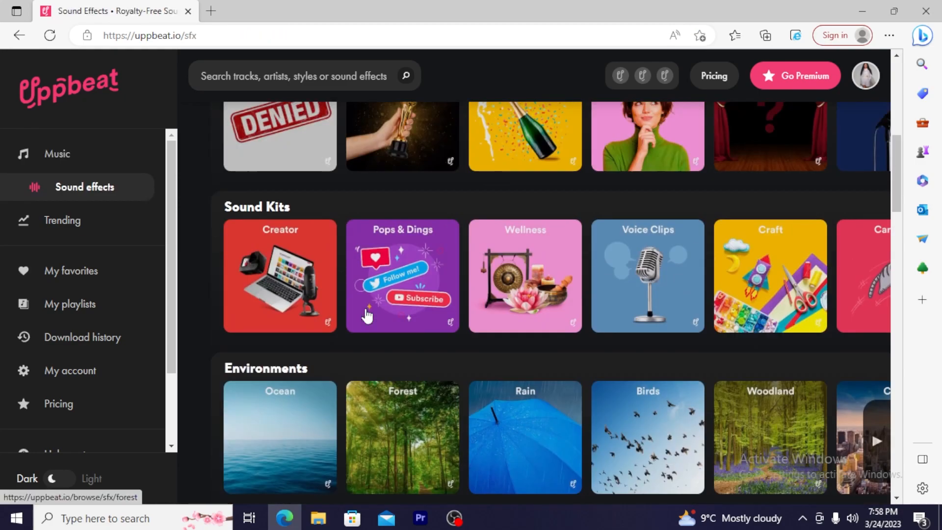
pyautogui.scroll(8, 367, 316)
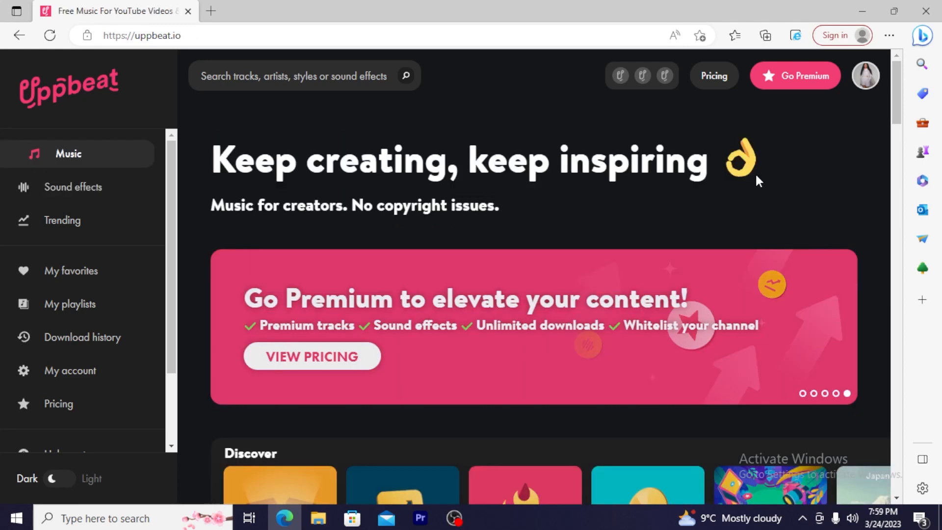
# Examine the music categories on Uppbeat's home page, including Discover, Beats, Mood and Top creator picks
pyautogui.scroll(-11, 755, 172)
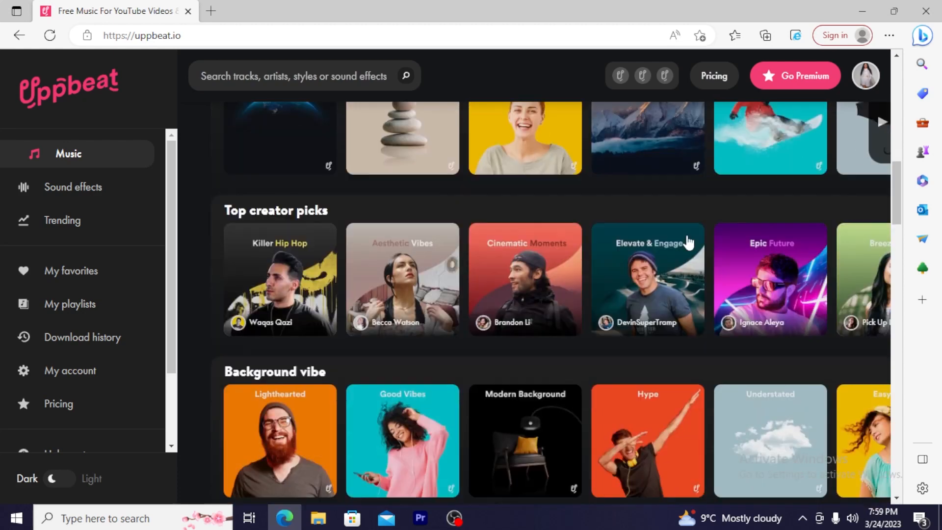
pyautogui.scroll(10, 688, 242)
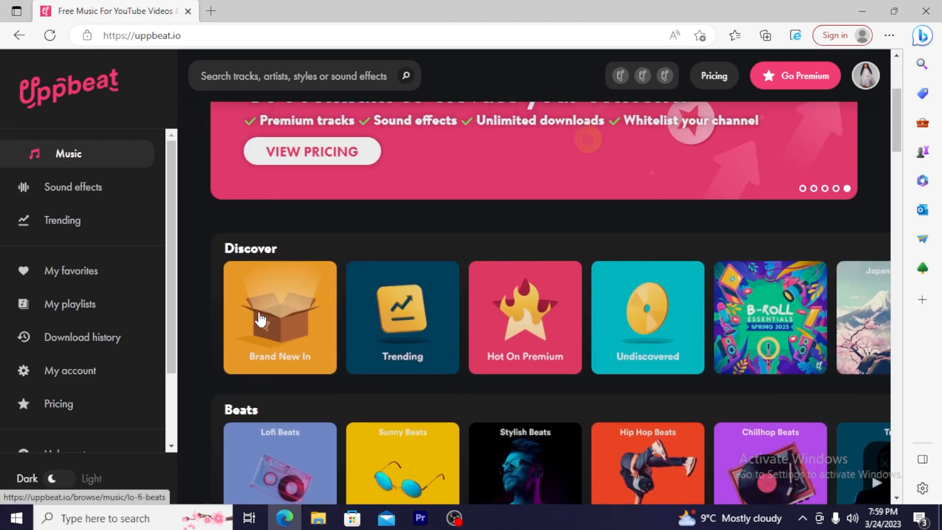
pyautogui.scroll(-4, 669, 353)
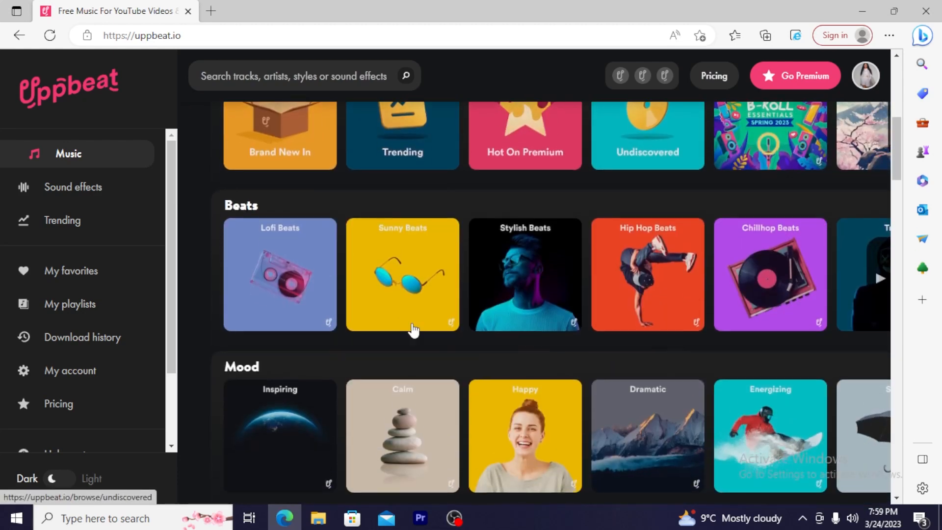
pyautogui.scroll(-3, 686, 309)
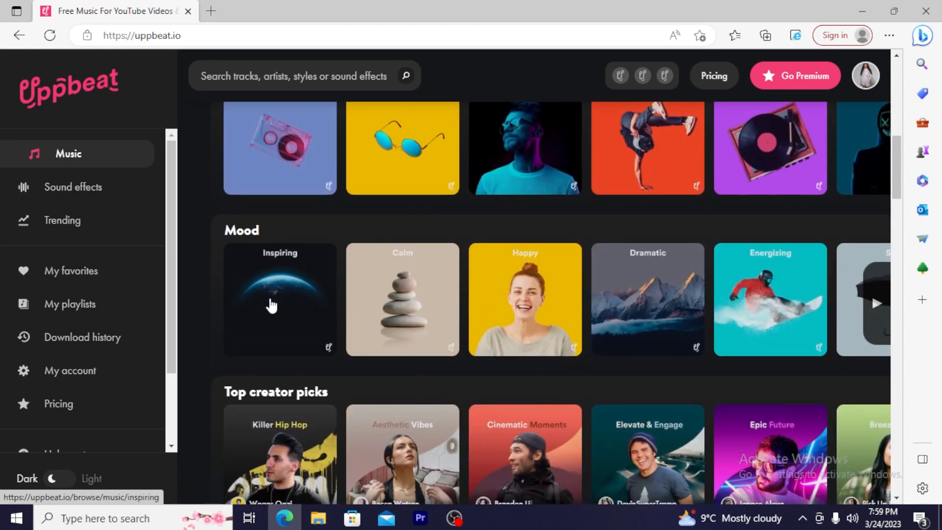
pyautogui.scroll(2, 649, 345)
pyautogui.scroll(2, 638, 344)
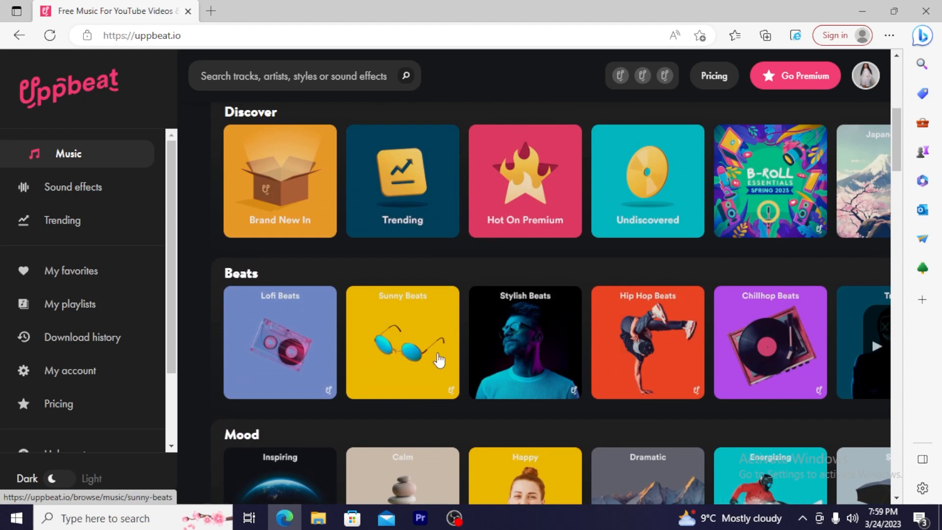
# Open the Lofi Beats category and look through its tracks
pyautogui.click(309, 343)
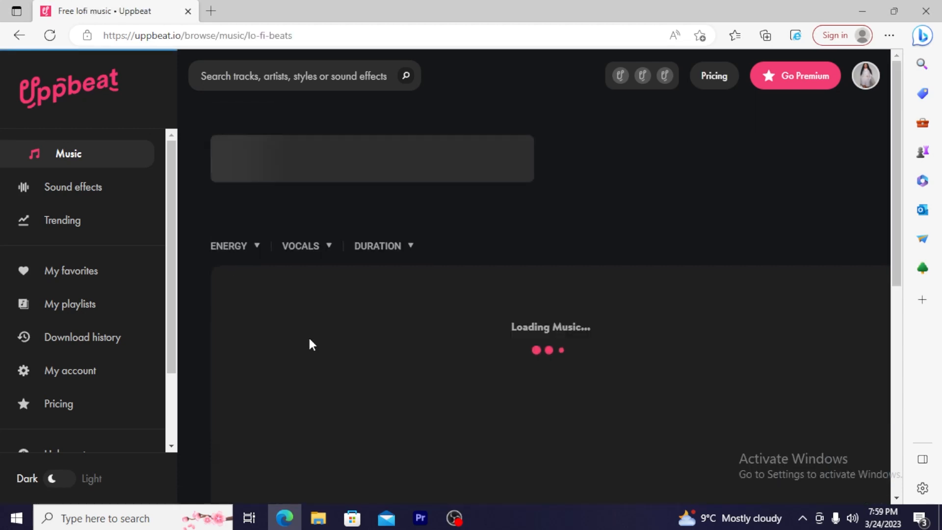
pyautogui.scroll(-4, 363, 339)
pyautogui.scroll(1, 363, 339)
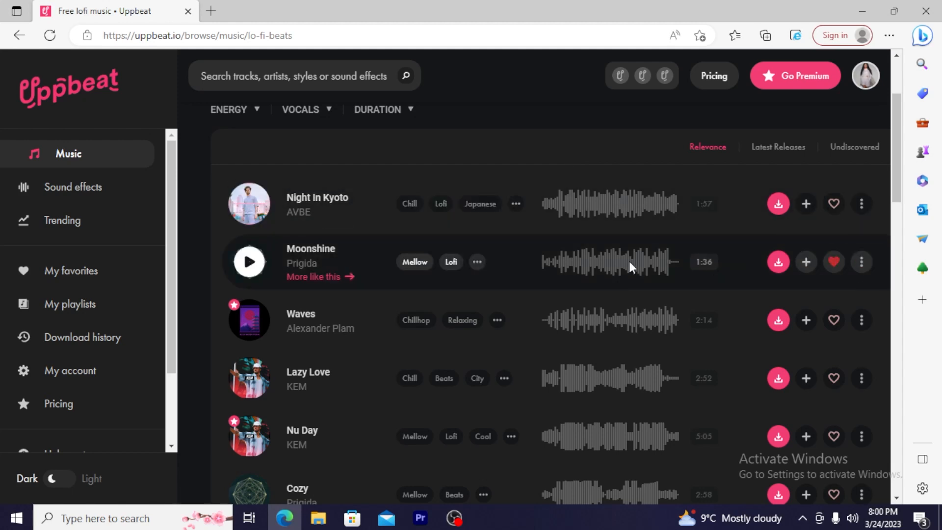
# Open the list of favorite tracks and look through it for background music
pyautogui.click(64, 271)
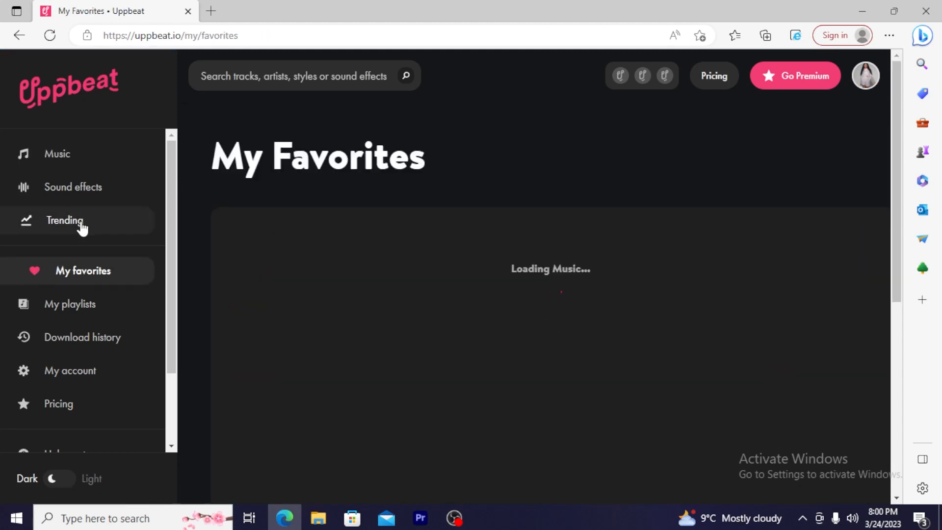
pyautogui.scroll(-4, 526, 275)
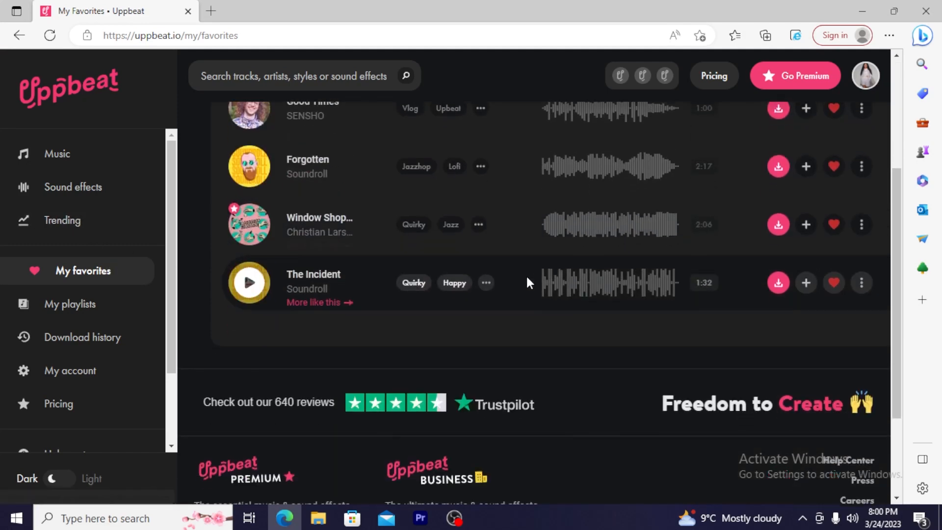
pyautogui.scroll(3, 294, 425)
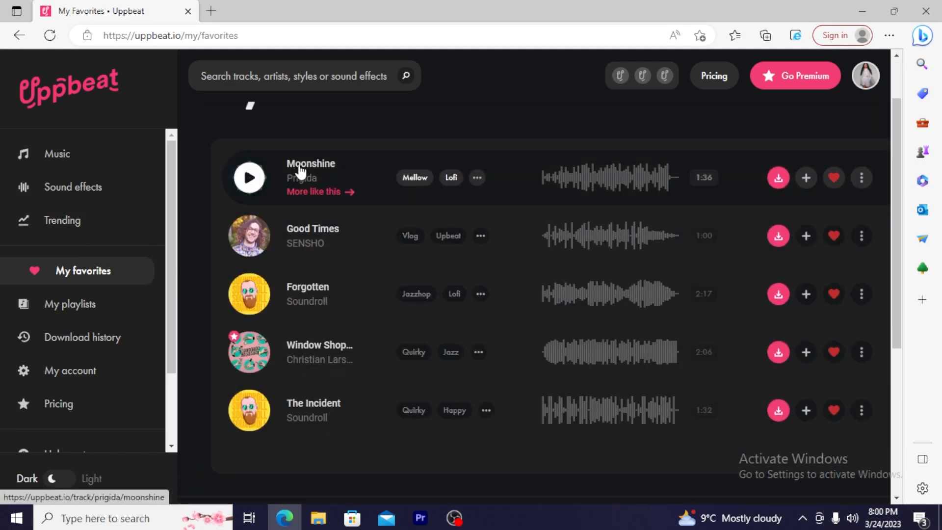
pyautogui.scroll(2, 460, 211)
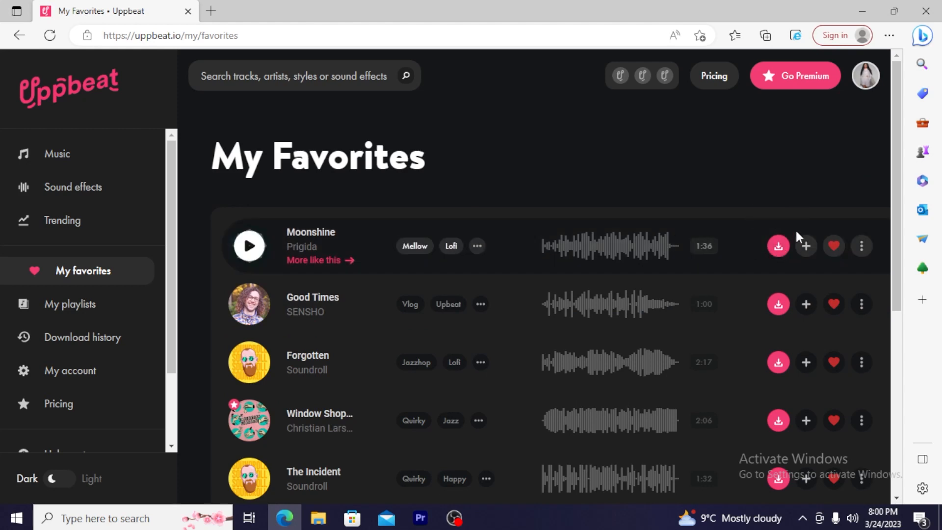
# Download the Moonshine track from the favorites and view its additional options, such as similar music and license options
pyautogui.click(779, 247)
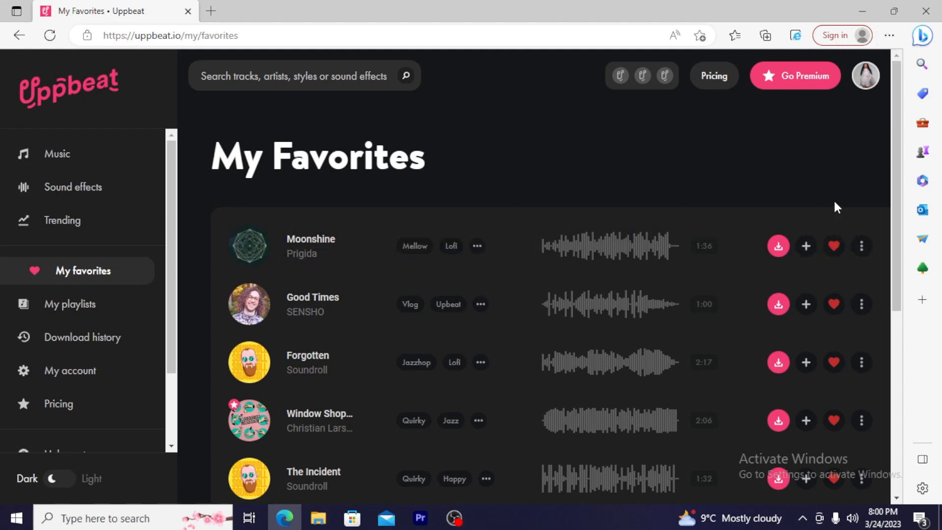
pyautogui.click(862, 246)
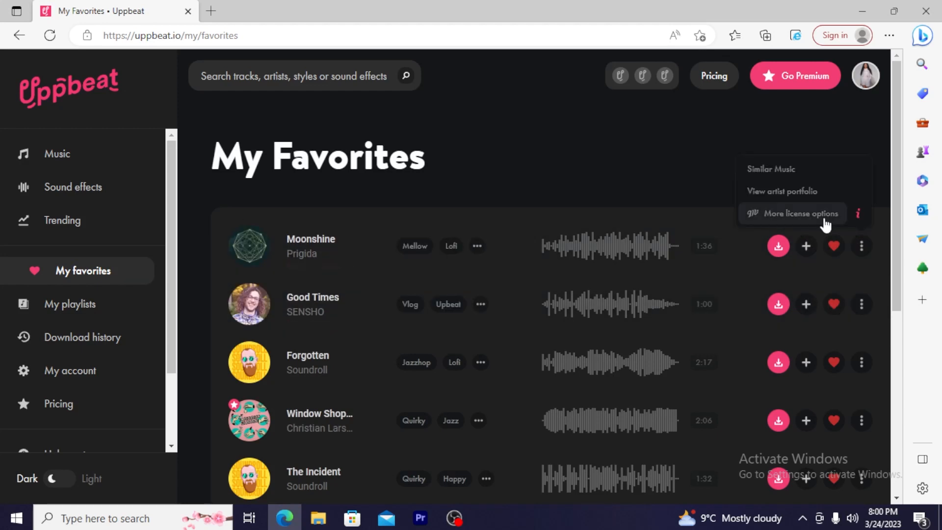
pyautogui.scroll(-2, 555, 299)
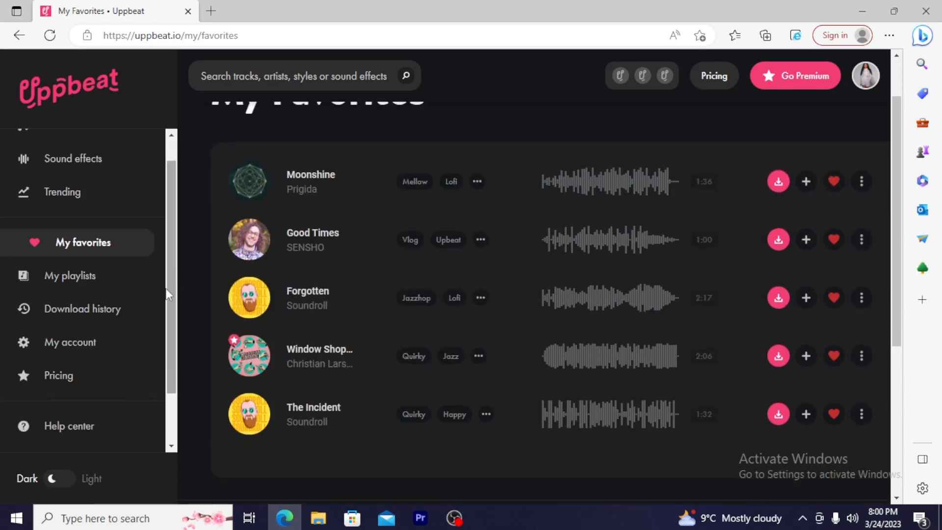
# Open the Trending music collection and look through its tracks
pyautogui.click(83, 229)
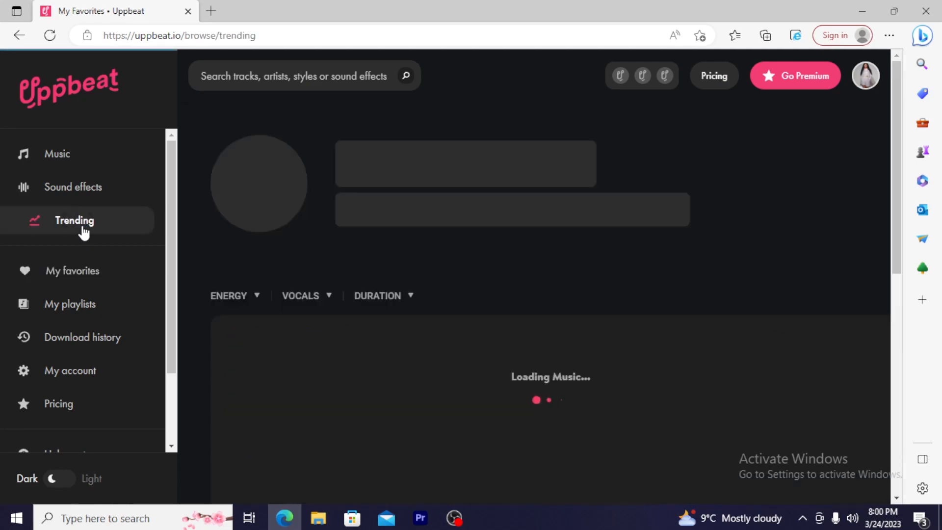
pyautogui.scroll(-2, 408, 342)
pyautogui.scroll(-4, 405, 334)
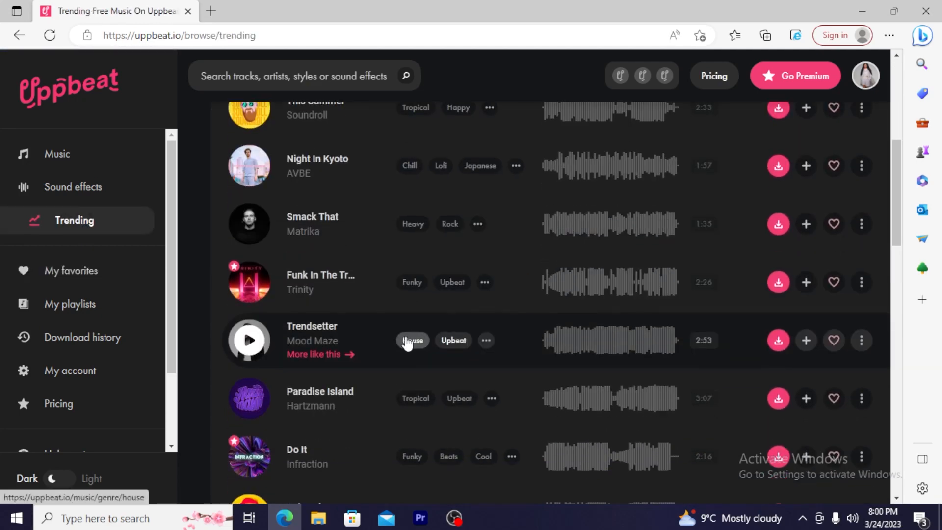
# Look through the remaining Trending tracks down to the end of the list and return to its beginning
pyautogui.scroll(3, 406, 337)
pyautogui.scroll(-6, 399, 320)
pyautogui.scroll(-2, 339, 310)
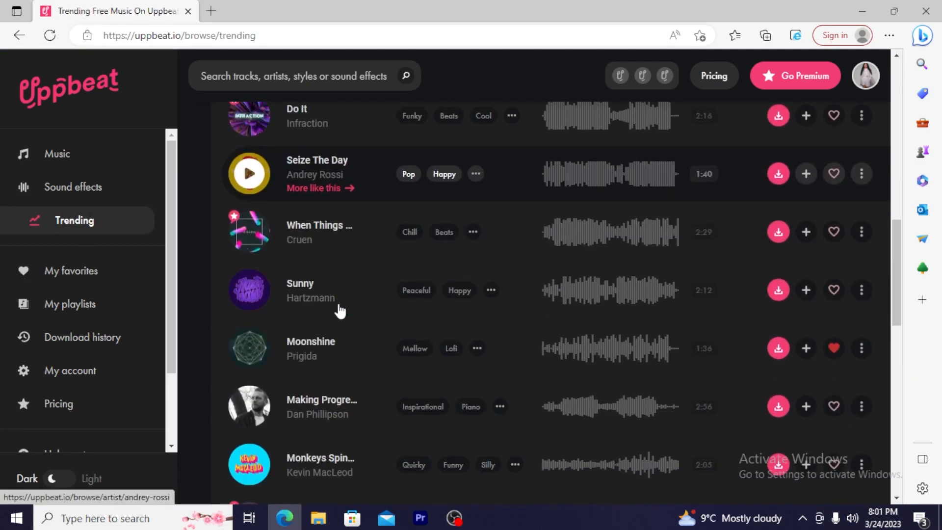
pyautogui.scroll(-4, 314, 353)
pyautogui.scroll(-3, 300, 372)
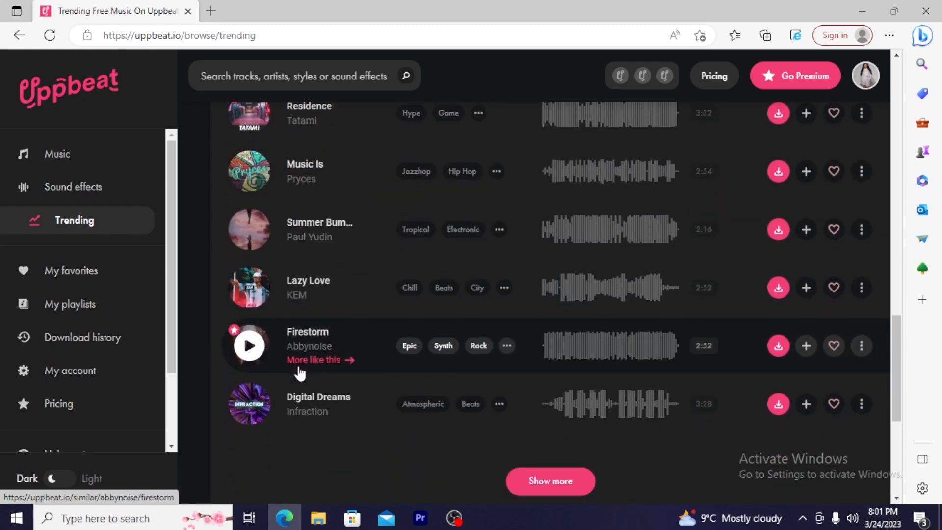
pyautogui.scroll(10, 292, 317)
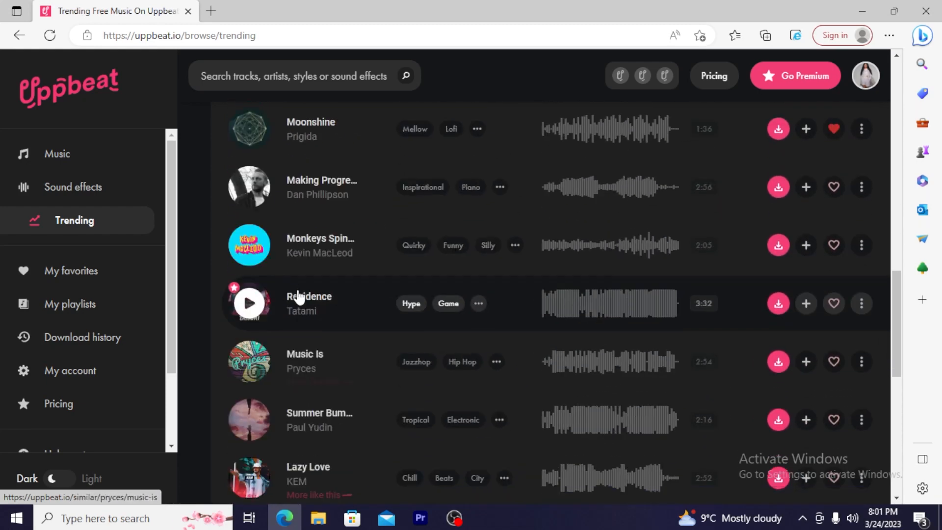
pyautogui.scroll(8, 301, 294)
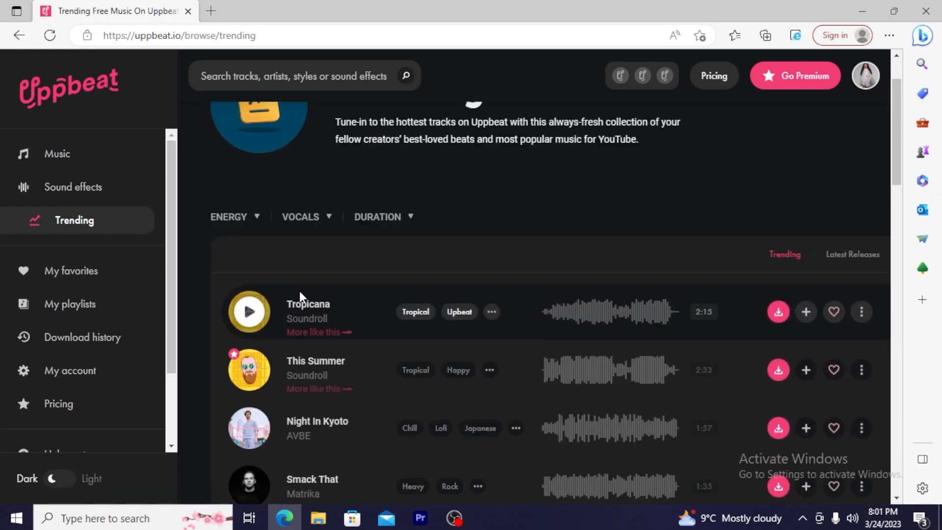
pyautogui.scroll(-5, 301, 298)
pyautogui.scroll(-2, 301, 298)
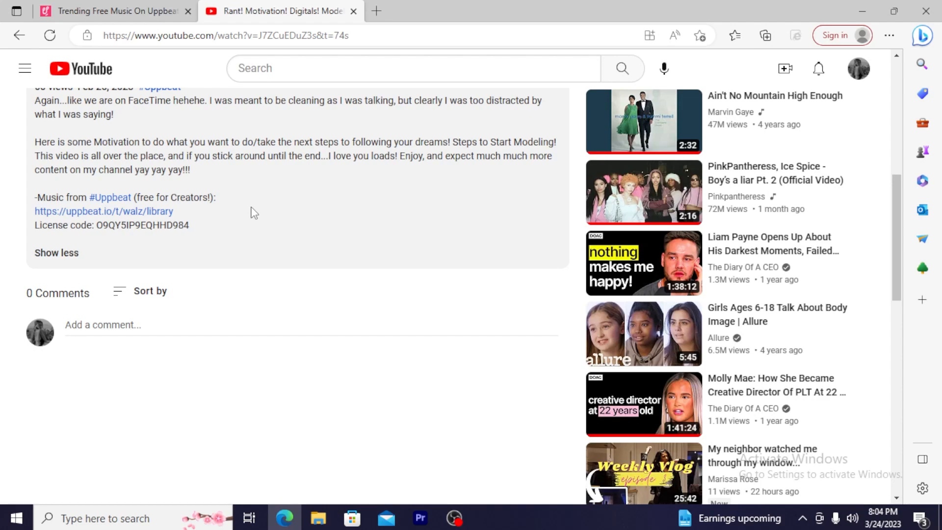
# Switch back to the Uppbeat tab, open the Music page and browse the Discover and Beats collections
pyautogui.hotkey('ctrl', 'Tab')
pyautogui.click(69, 156)
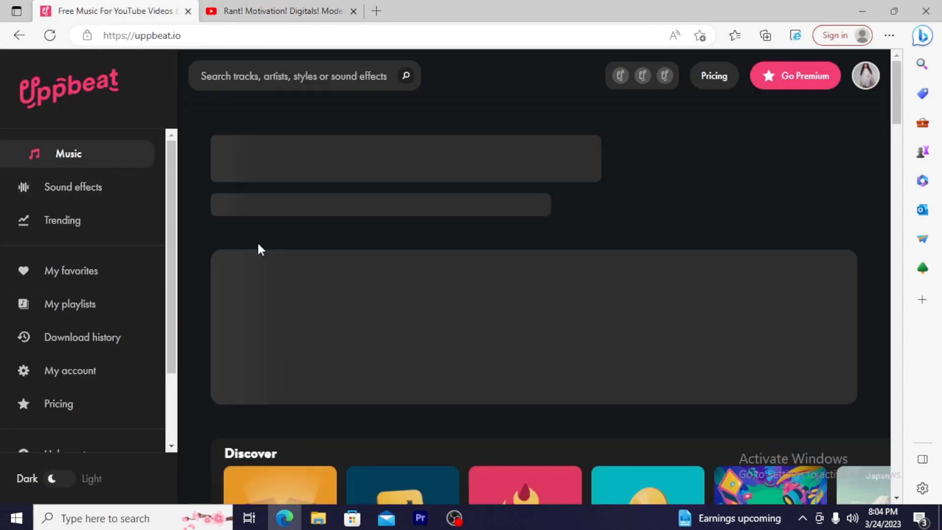
pyautogui.scroll(-5, 275, 319)
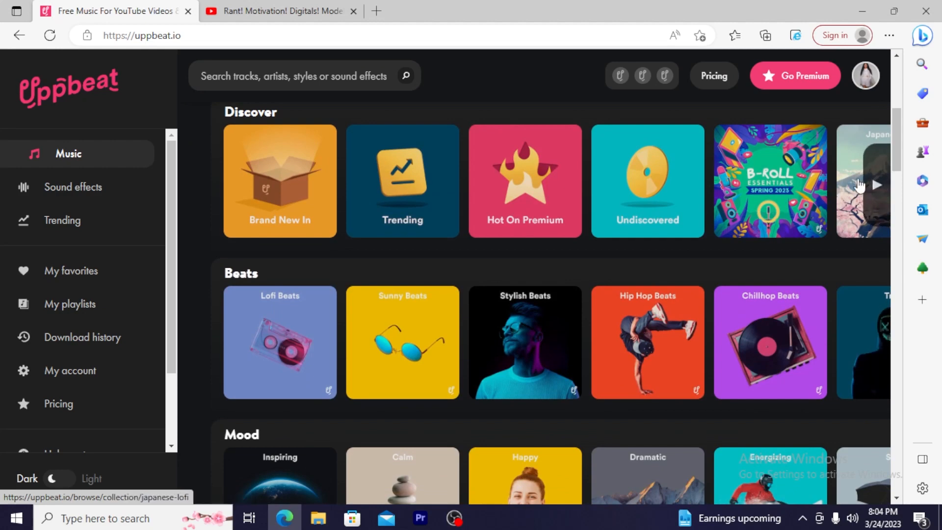
pyautogui.click(876, 184)
pyautogui.click(876, 347)
pyautogui.click(877, 348)
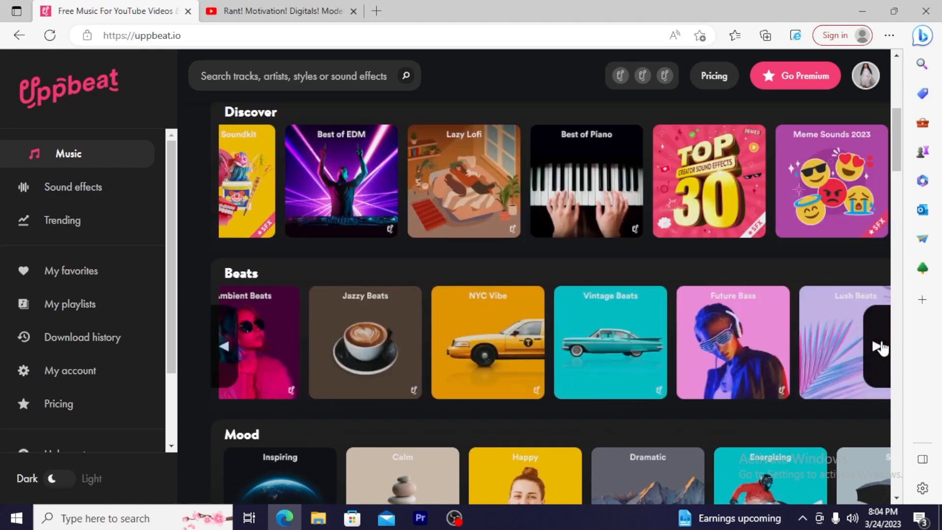
pyautogui.scroll(-1, 880, 348)
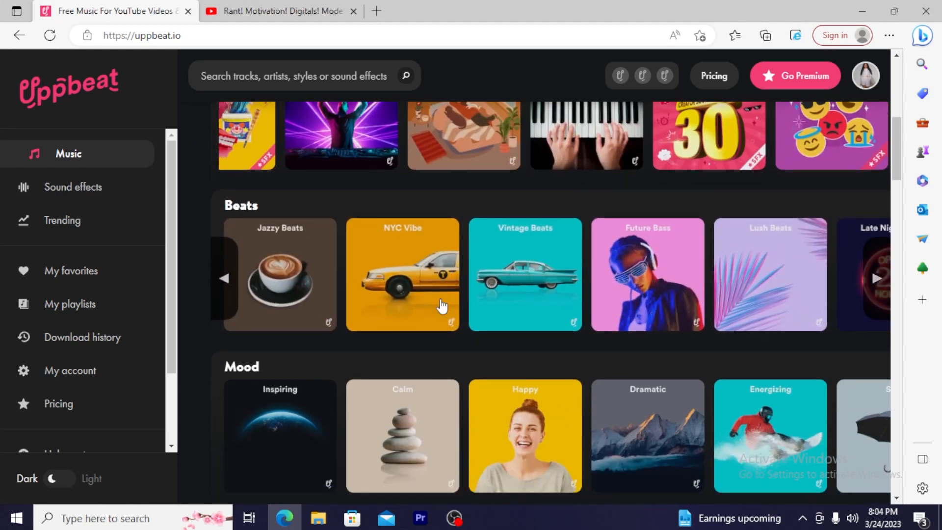
pyautogui.scroll(-2, 364, 308)
pyautogui.scroll(1, 373, 298)
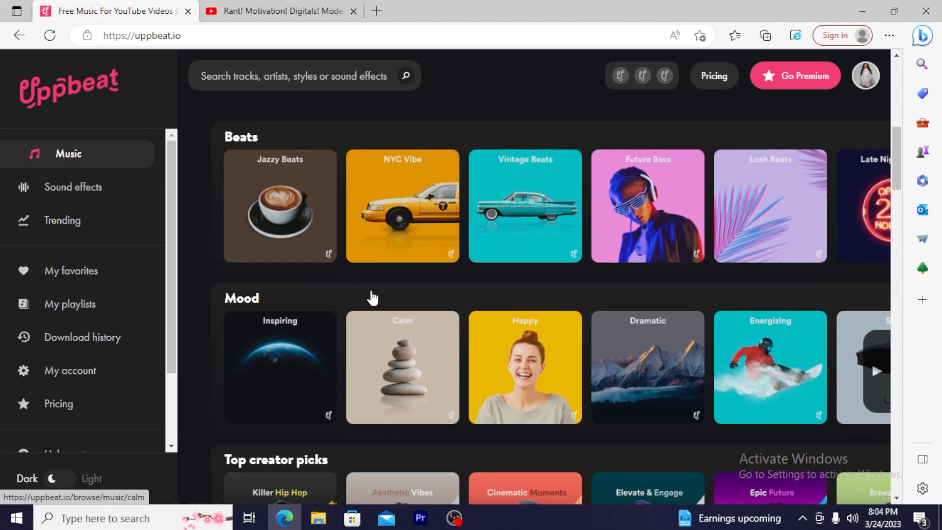
pyautogui.click(877, 214)
# Look through the Background vibe, Music style, Theme and Cinematic collections on the Music page
pyautogui.scroll(-8, 464, 386)
pyautogui.scroll(-6, 465, 387)
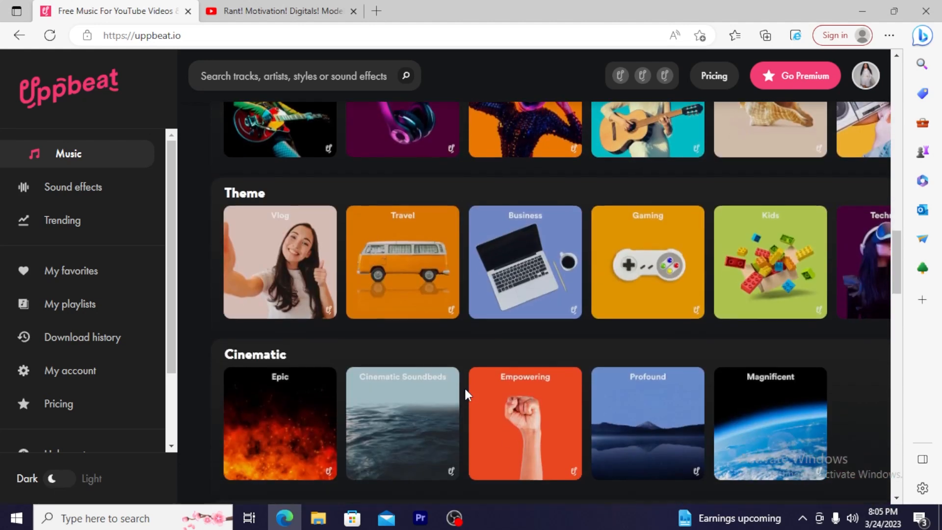
pyautogui.scroll(6, 464, 386)
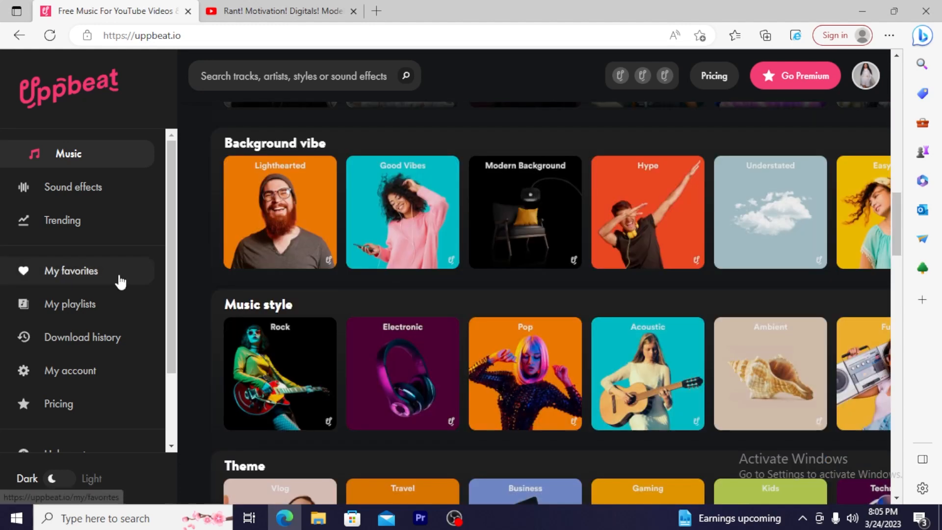
# Open the favorite tracks and check how many free downloads remain and when they are topped up
pyautogui.click(91, 273)
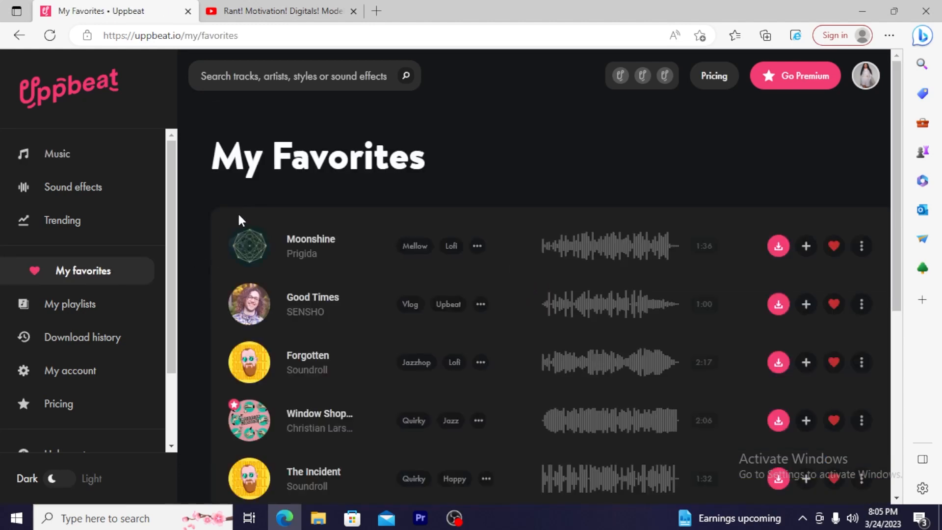
pyautogui.moveTo(668, 63)
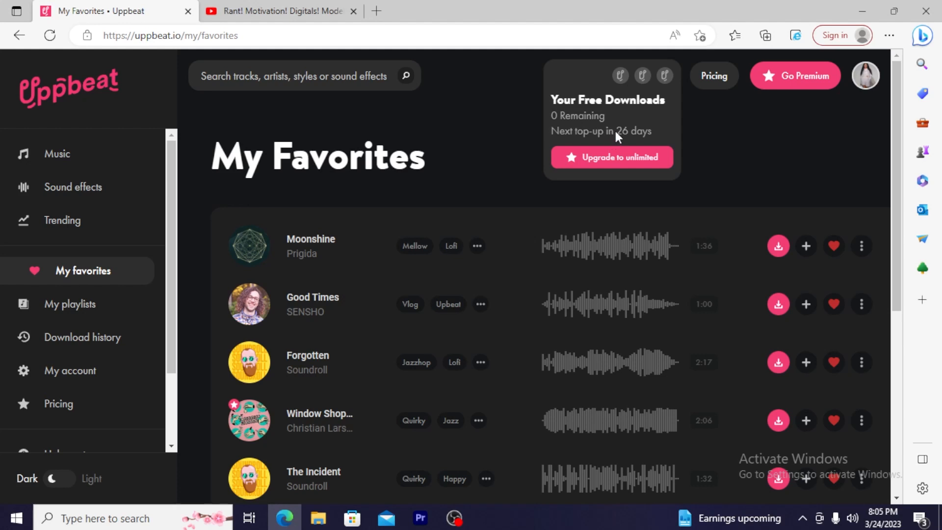
pyautogui.scroll(-2, 22, 279)
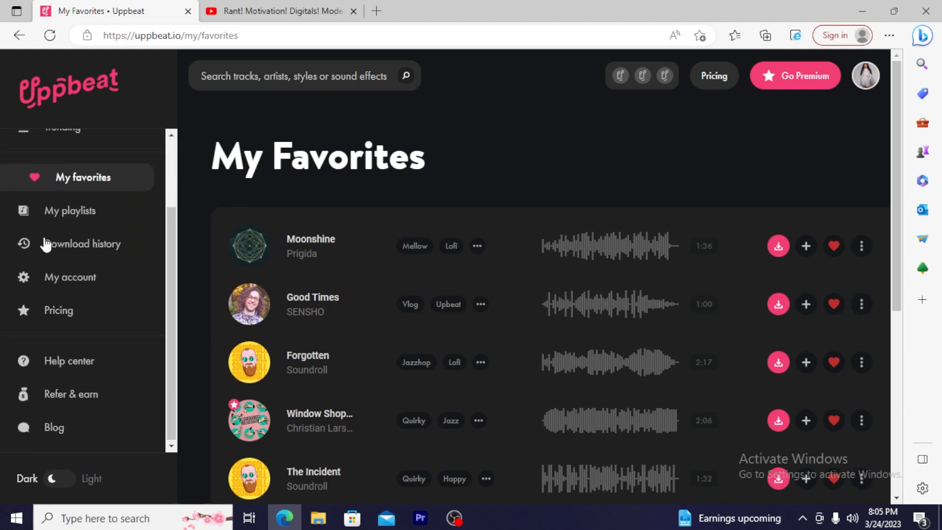
pyautogui.scroll(2, 78, 250)
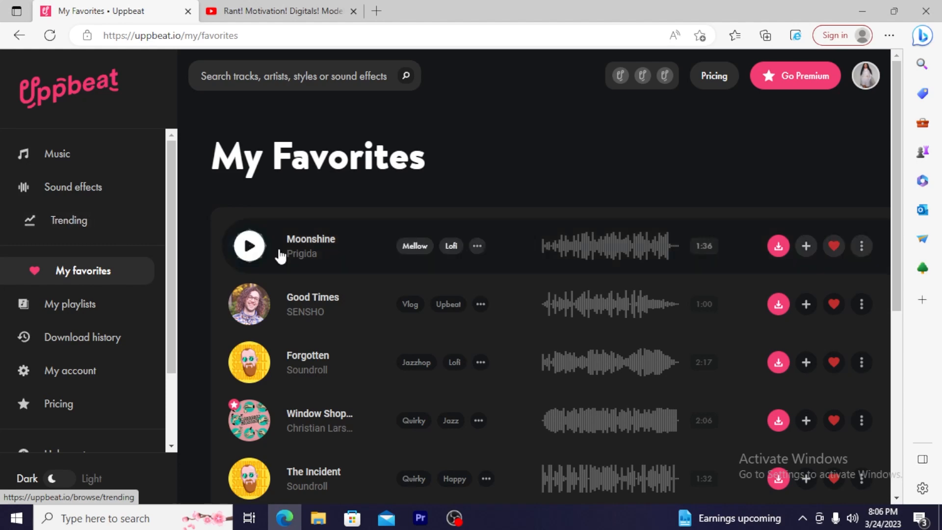
# Look through the whole favorites list, from Moonshine to The Incident
pyautogui.scroll(-4, 295, 289)
pyautogui.scroll(-3, 280, 324)
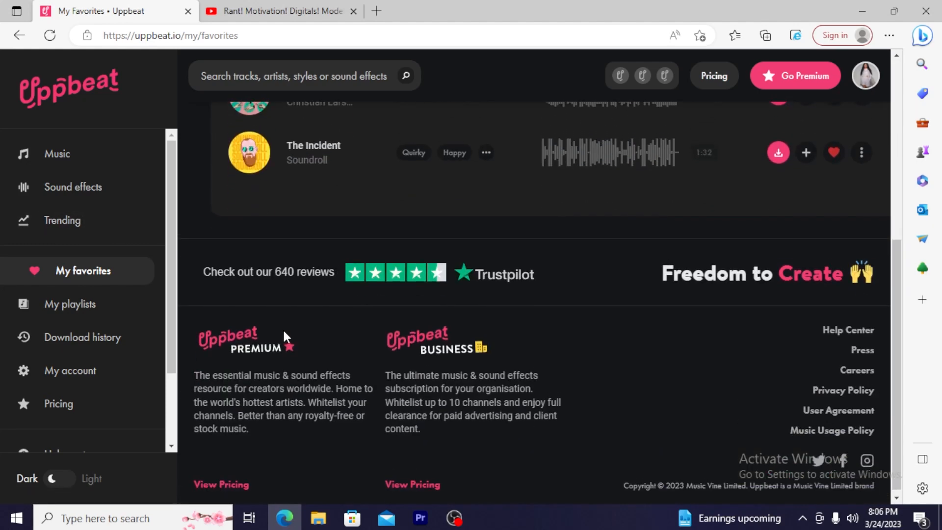
pyautogui.scroll(4, 283, 328)
pyautogui.scroll(-4, 283, 329)
pyautogui.scroll(4, 284, 332)
pyautogui.scroll(4, 284, 338)
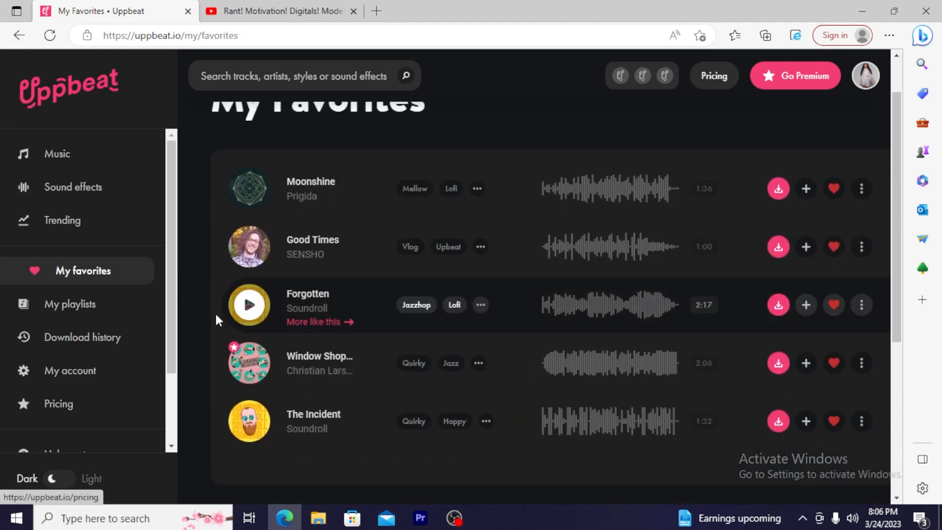
# Reopen the Trending collection and look over its first tracks
pyautogui.click(95, 228)
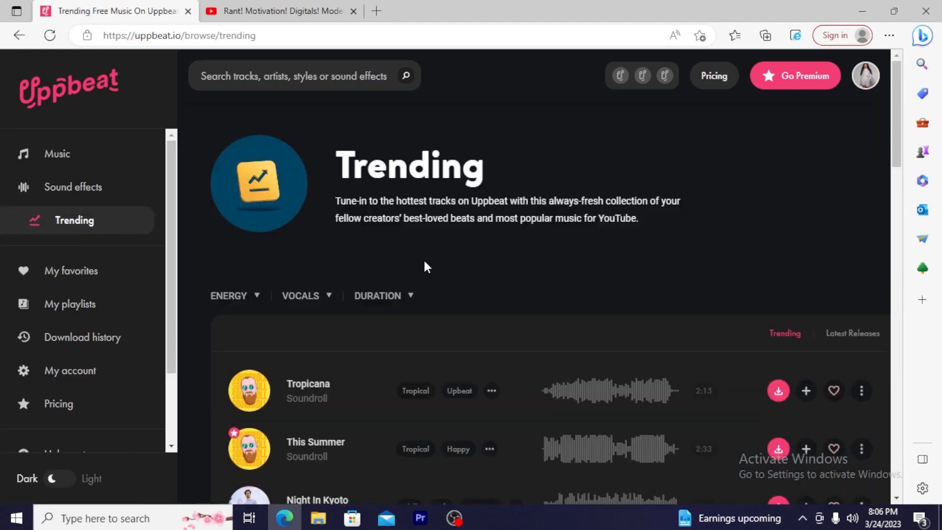
pyautogui.scroll(-3, 547, 241)
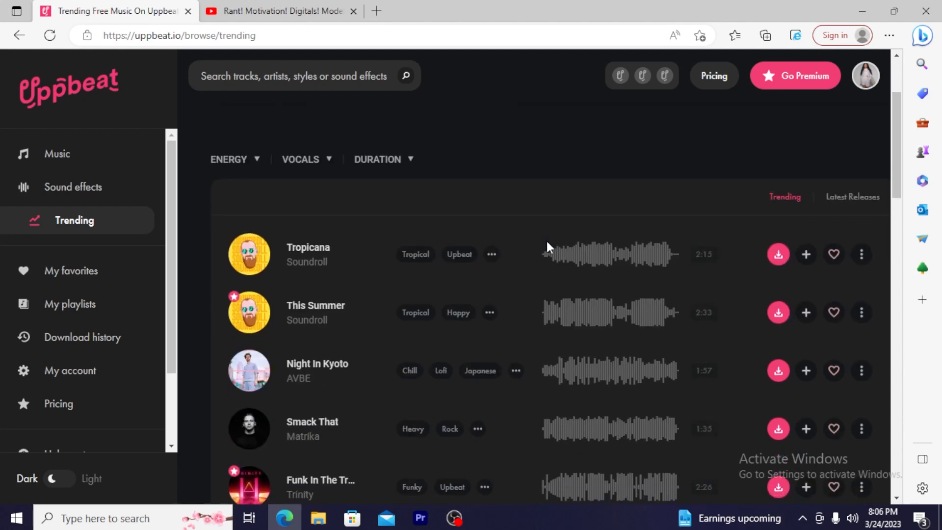
pyautogui.scroll(3, 547, 241)
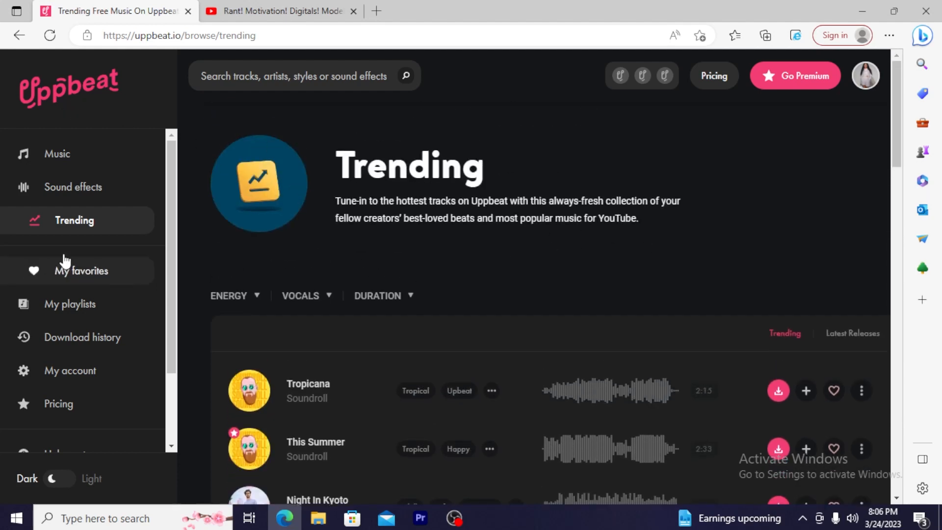
pyautogui.scroll(-3, 185, 255)
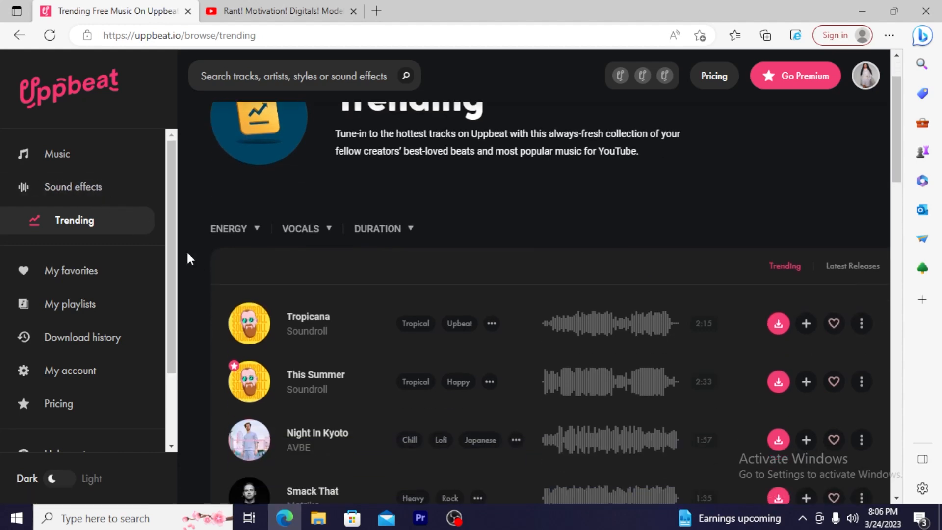
# Open the Denied category of the sound effects and play the first Censor beep effect
pyautogui.click(80, 194)
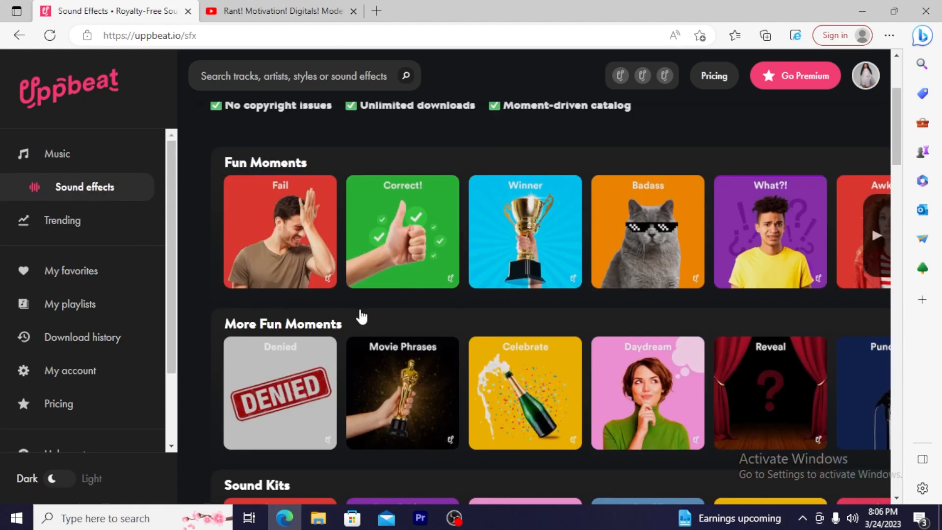
pyautogui.scroll(-2, 361, 314)
pyautogui.click(293, 296)
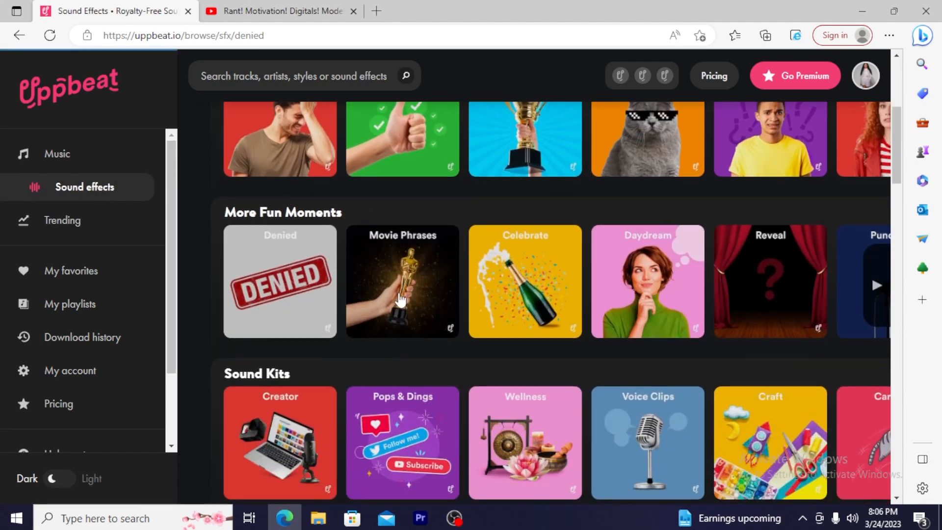
pyautogui.scroll(-3, 464, 315)
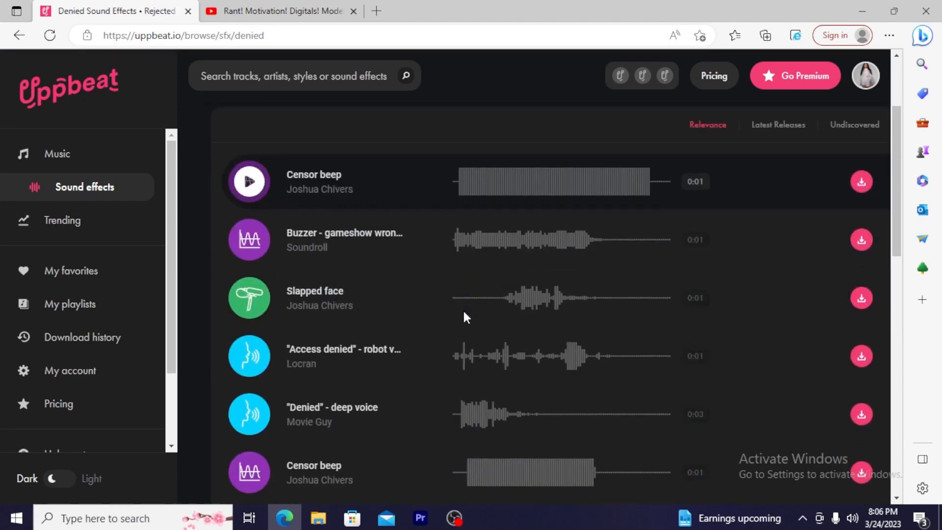
pyautogui.click(249, 182)
pyautogui.scroll(-2, 109, 319)
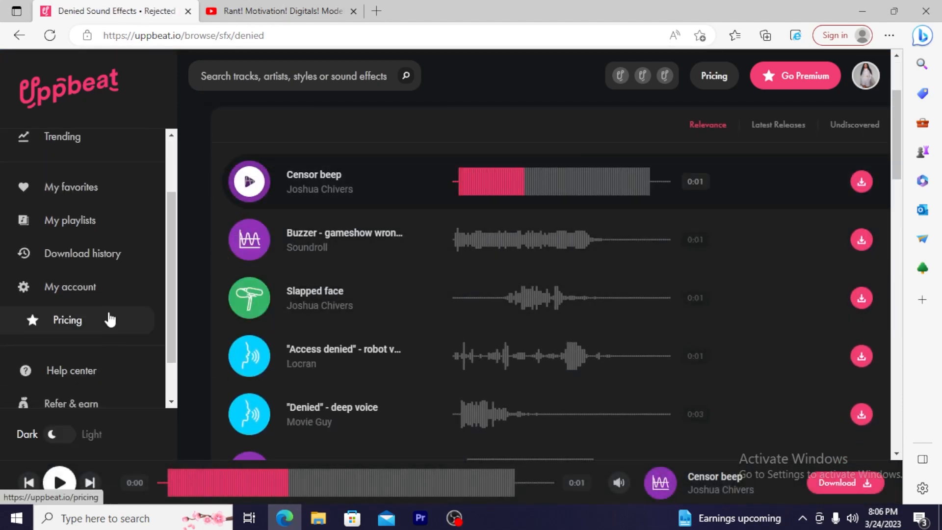
pyautogui.scroll(2, 131, 261)
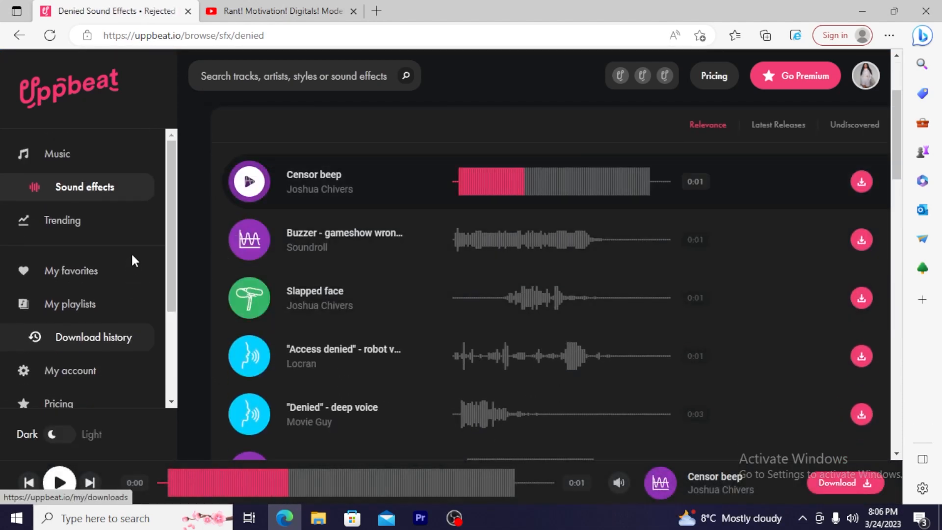
# Return to the Music page and examine its collections from Discover down to the All Categories list
pyautogui.click(72, 167)
pyautogui.scroll(-3, 254, 203)
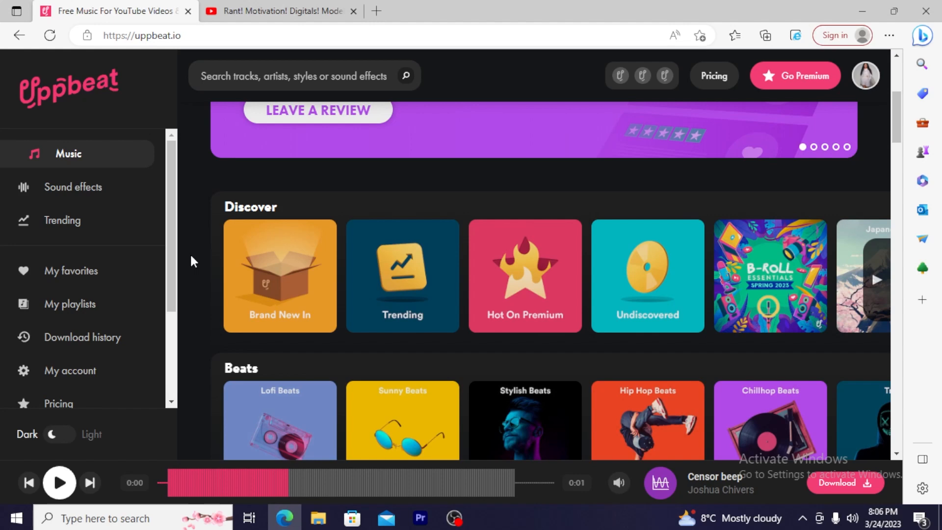
pyautogui.scroll(-8, 210, 269)
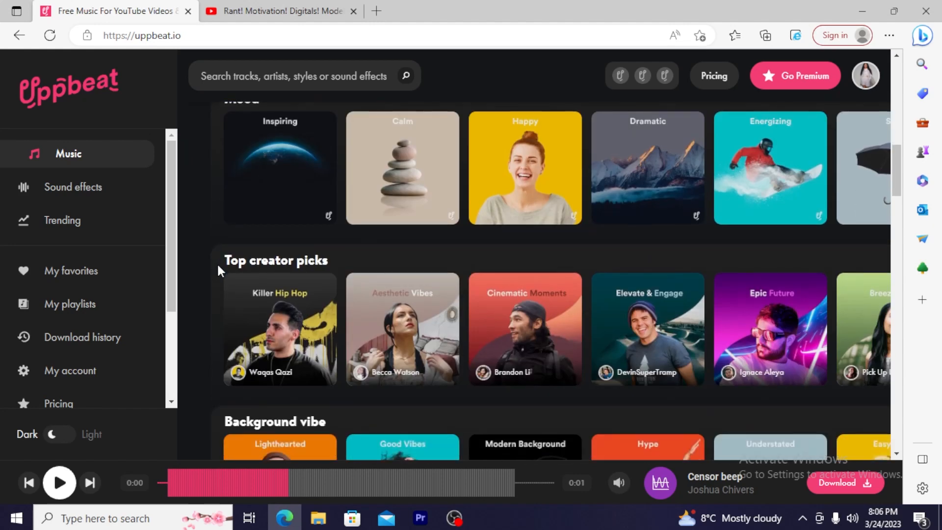
pyautogui.scroll(-4, 246, 275)
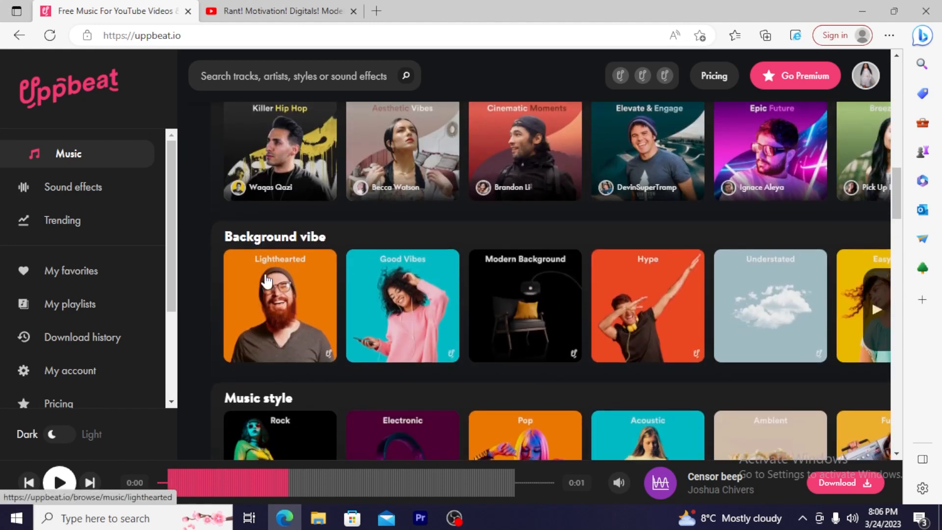
pyautogui.scroll(-5, 265, 281)
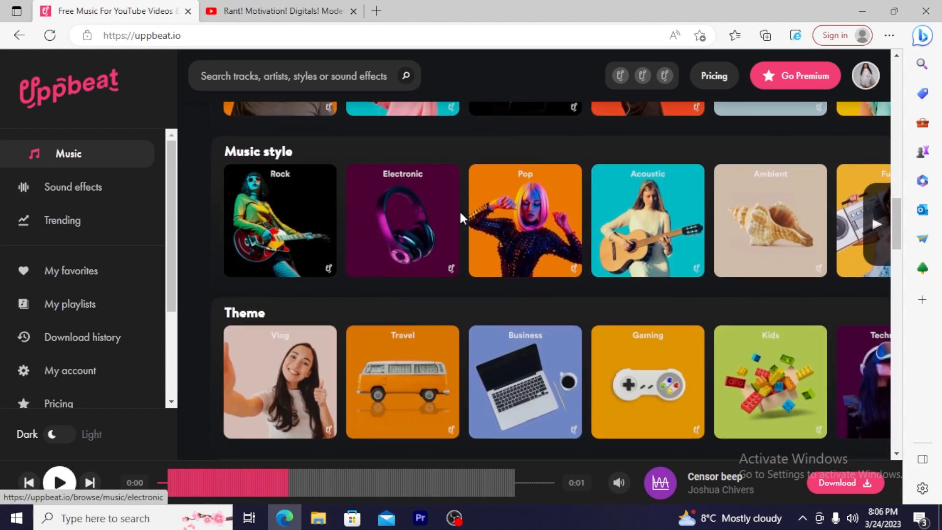
pyautogui.scroll(-6, 670, 315)
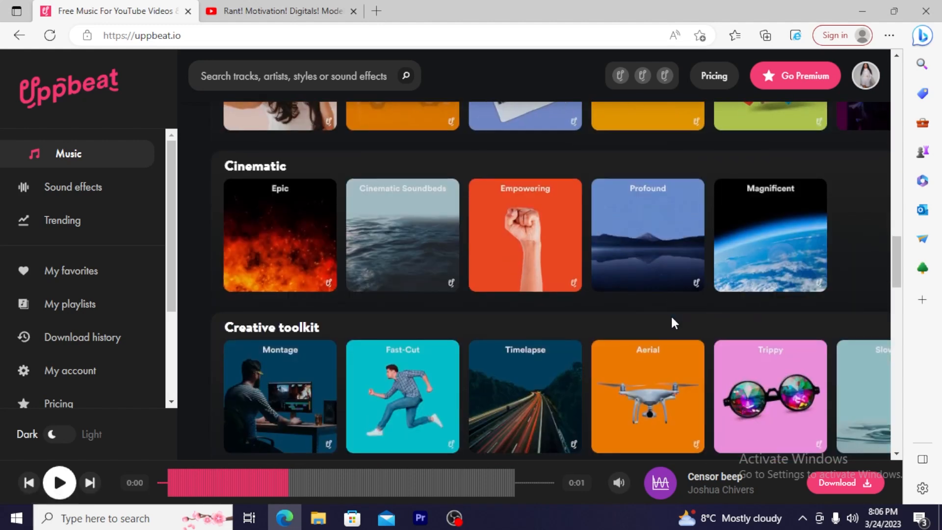
pyautogui.scroll(-2, 672, 318)
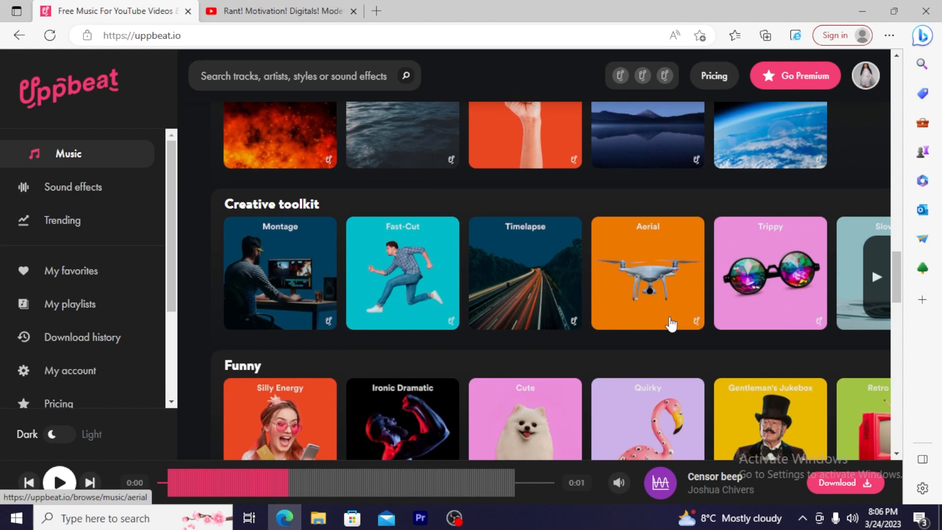
pyautogui.scroll(-2, 671, 324)
pyautogui.scroll(2, 670, 324)
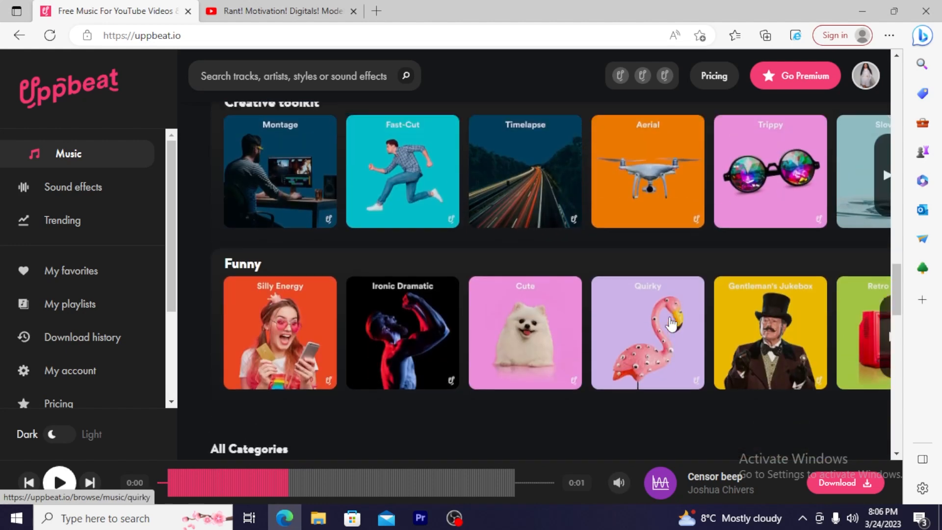
pyautogui.scroll(-6, 672, 324)
pyautogui.scroll(-3, 672, 324)
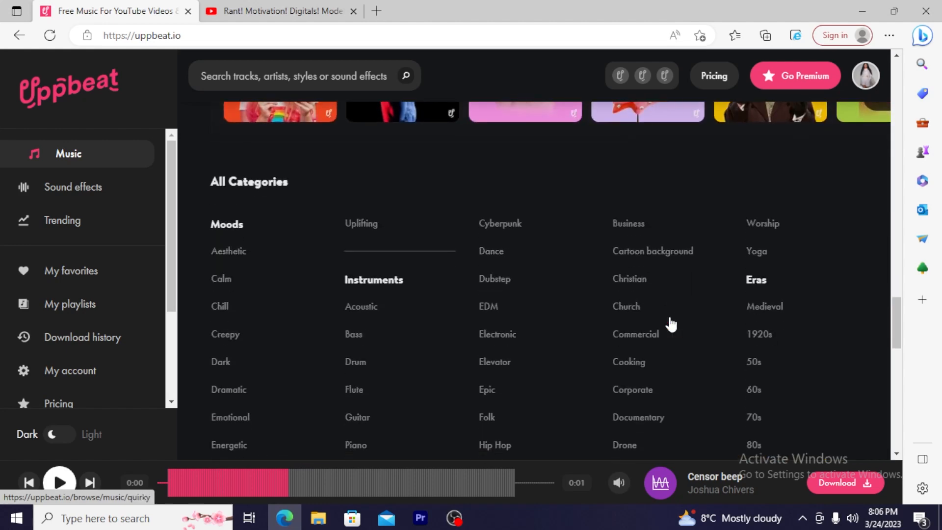
# Look back over the Background vibe, Music style and Theme collections on the Music page
pyautogui.scroll(12, 671, 323)
pyautogui.scroll(15, 671, 321)
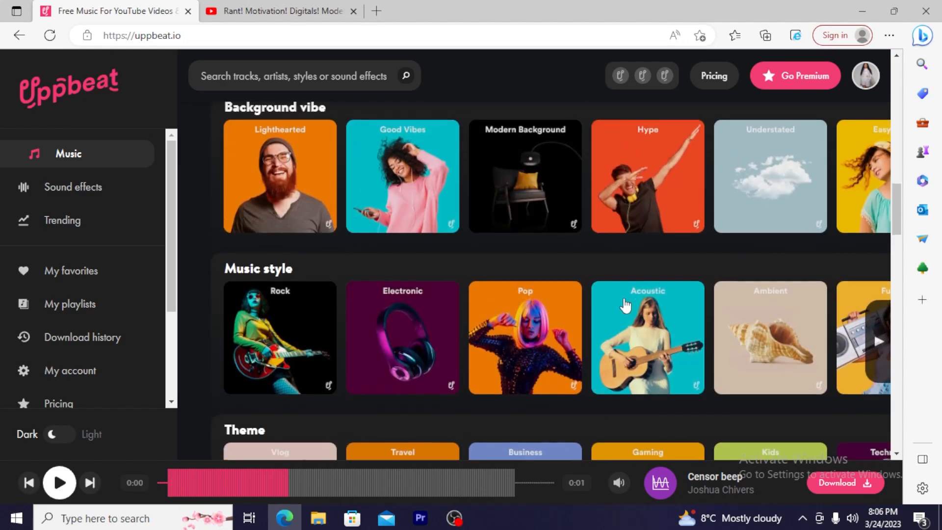
pyautogui.scroll(1, 606, 311)
pyautogui.scroll(-4, 601, 318)
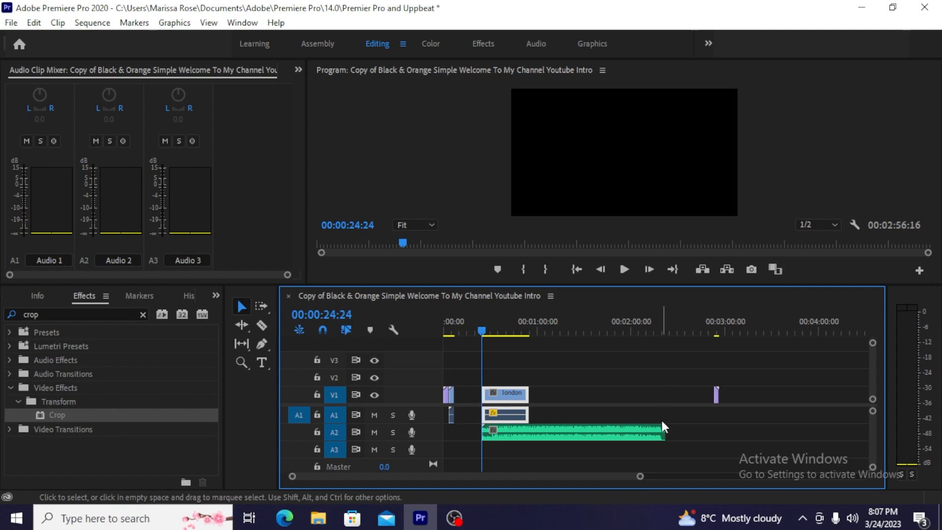
# Switch to Premiere Pro and move the background music clip on A2 to the very start of the sequence
pyautogui.moveTo(663, 432); pyautogui.dragTo(543, 436)
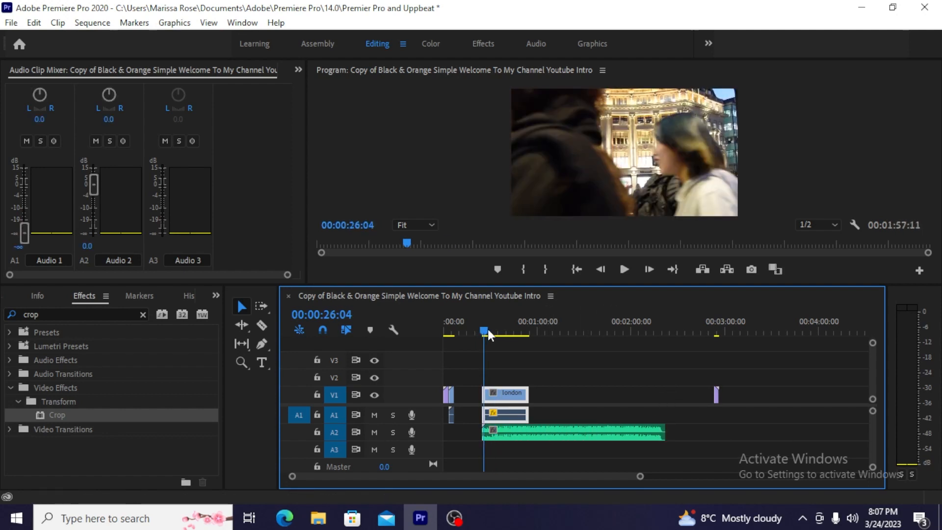
pyautogui.moveTo(487, 330); pyautogui.dragTo(484, 329)
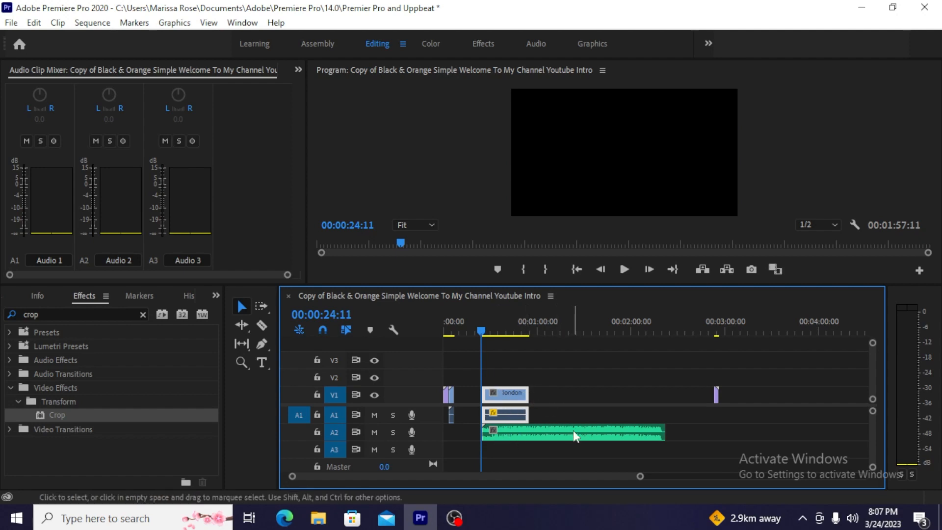
pyautogui.click(587, 434)
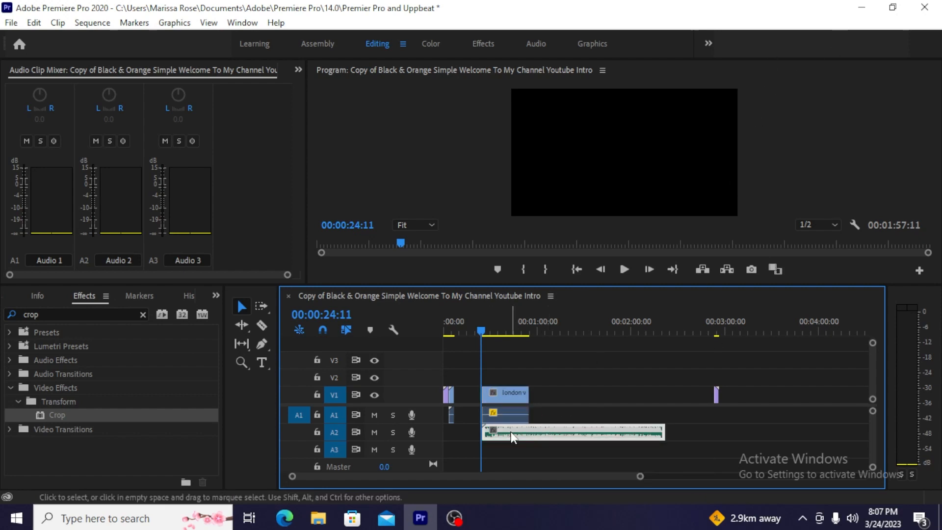
pyautogui.press('=')
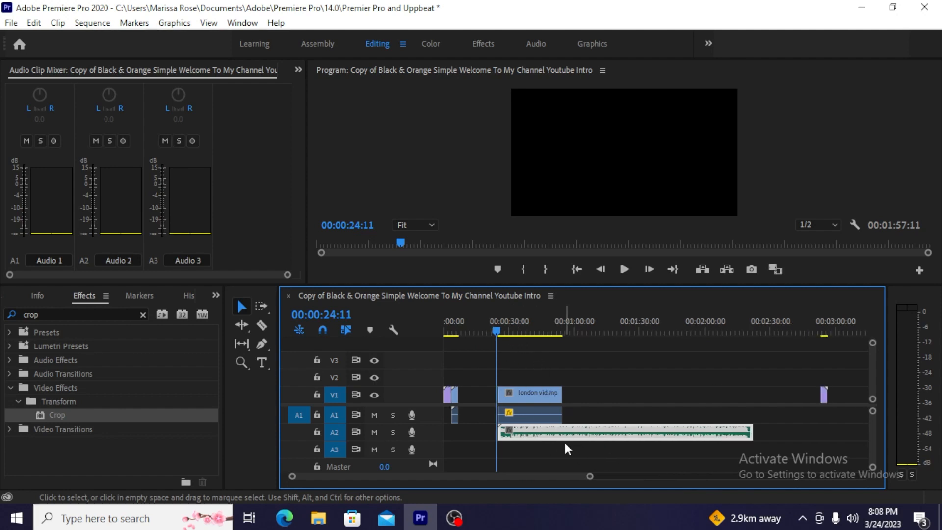
pyautogui.moveTo(496, 331); pyautogui.dragTo(346, 337)
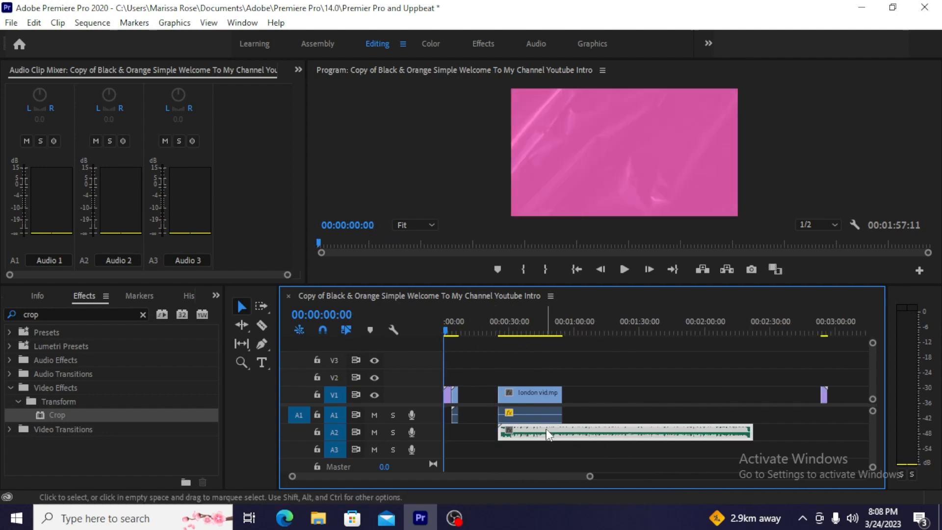
pyautogui.moveTo(541, 432); pyautogui.dragTo(488, 435)
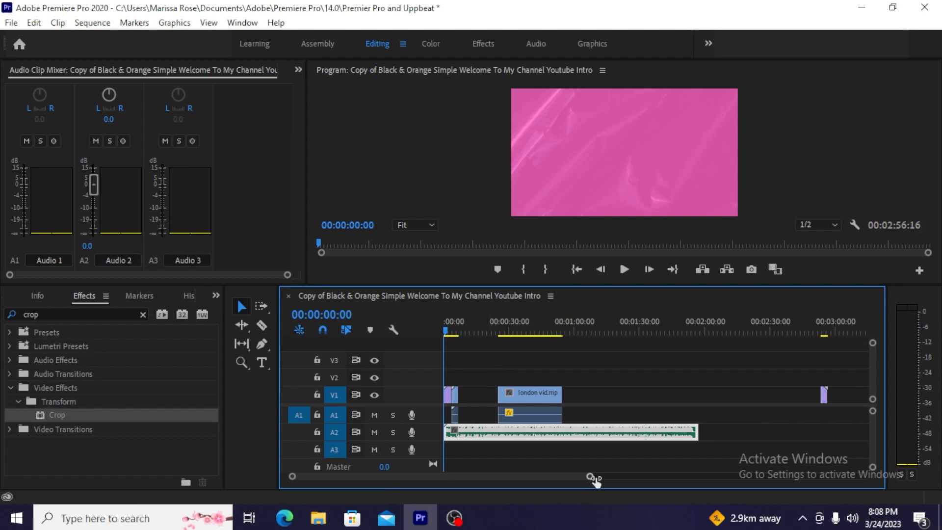
# Lower the volume of the music clip on A2 to -36.3 dB
pyautogui.moveTo(590, 477); pyautogui.dragTo(747, 476)
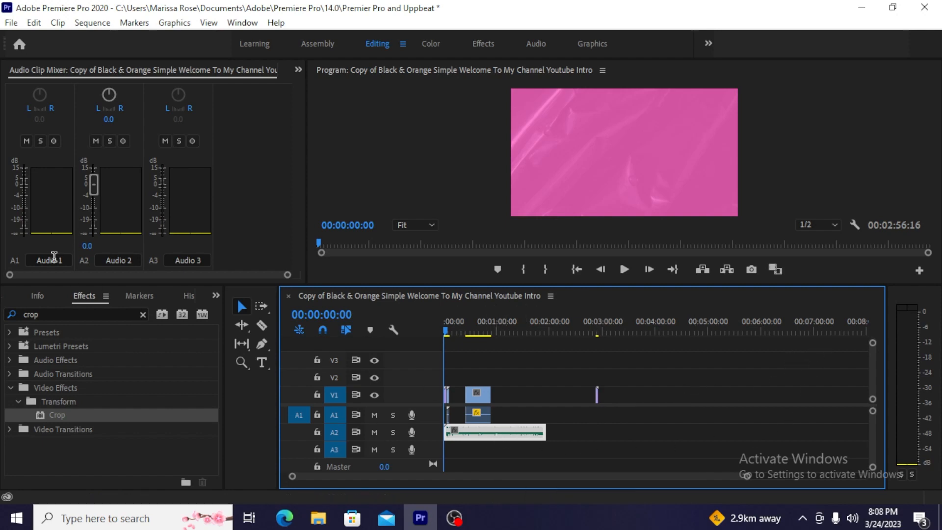
pyautogui.moveTo(90, 190); pyautogui.dragTo(97, 209)
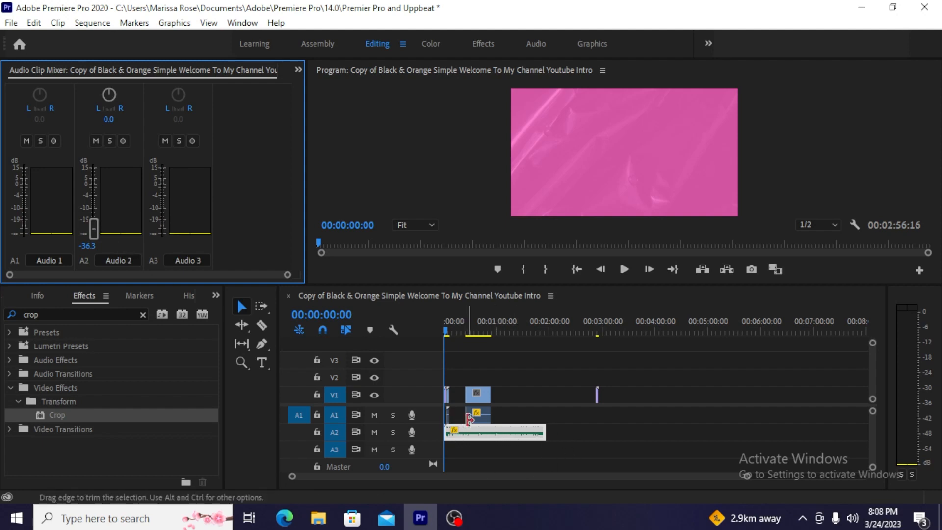
# Duplicate the music clip along A2 and close the gaps so four copies run end to end
pyautogui.moveTo(455, 433); pyautogui.dragTo(564, 438)
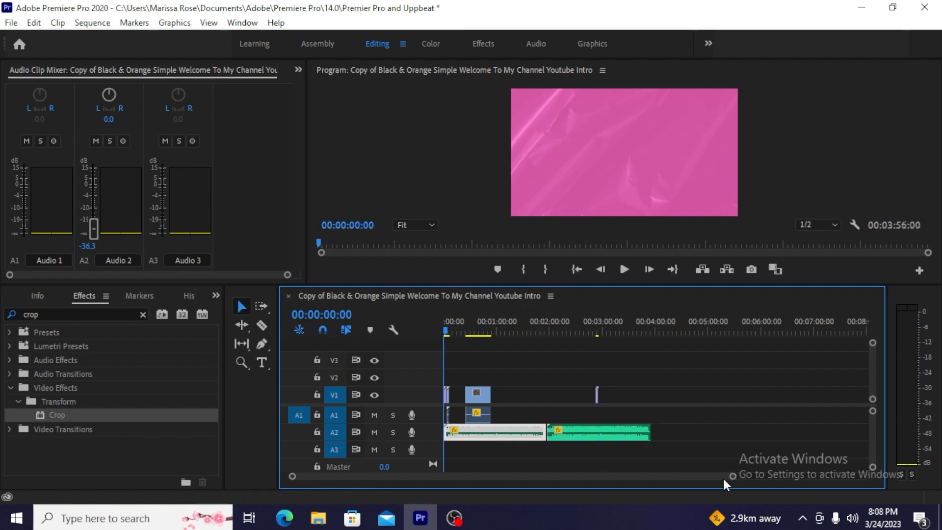
pyautogui.moveTo(446, 333); pyautogui.dragTo(574, 344)
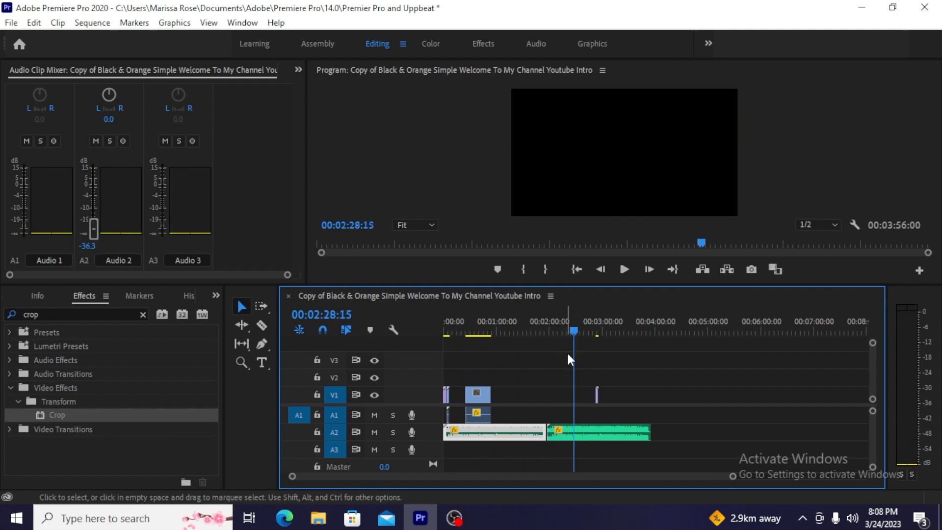
pyautogui.moveTo(600, 434); pyautogui.dragTo(805, 437)
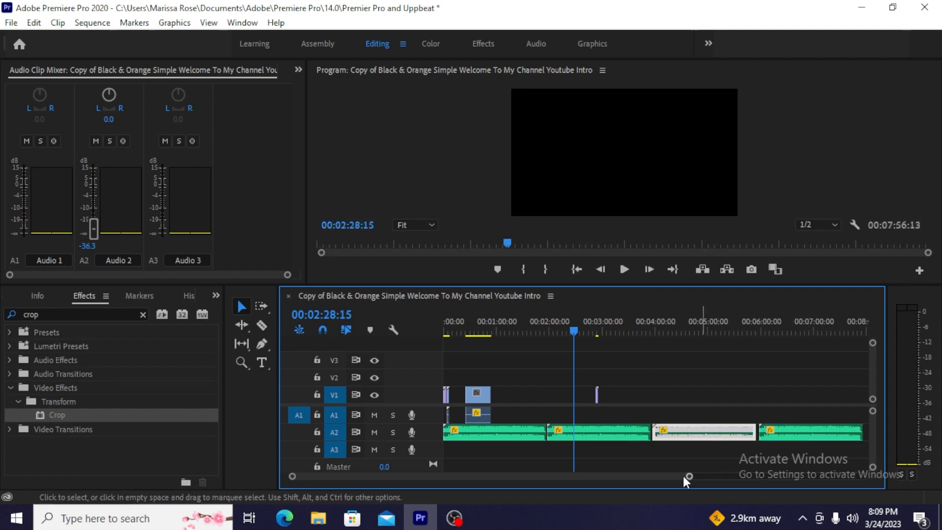
pyautogui.moveTo(581, 436); pyautogui.dragTo(782, 431)
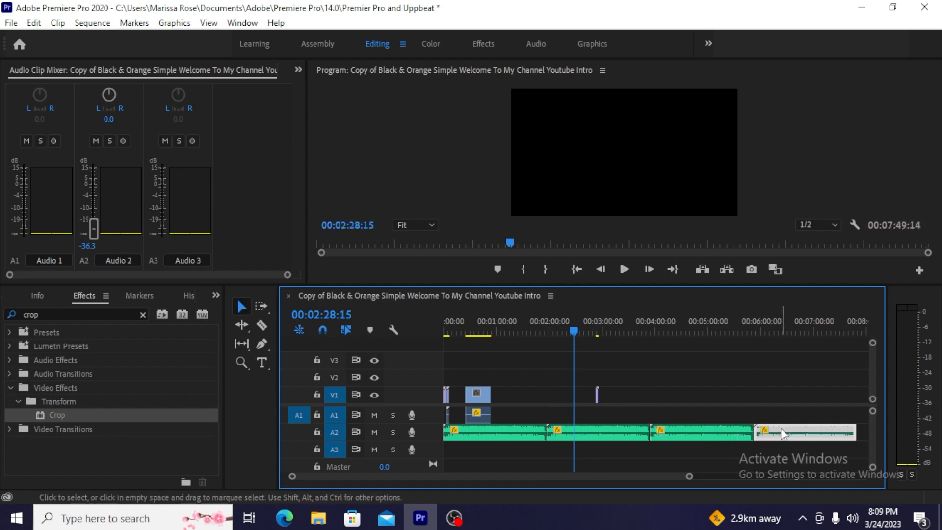